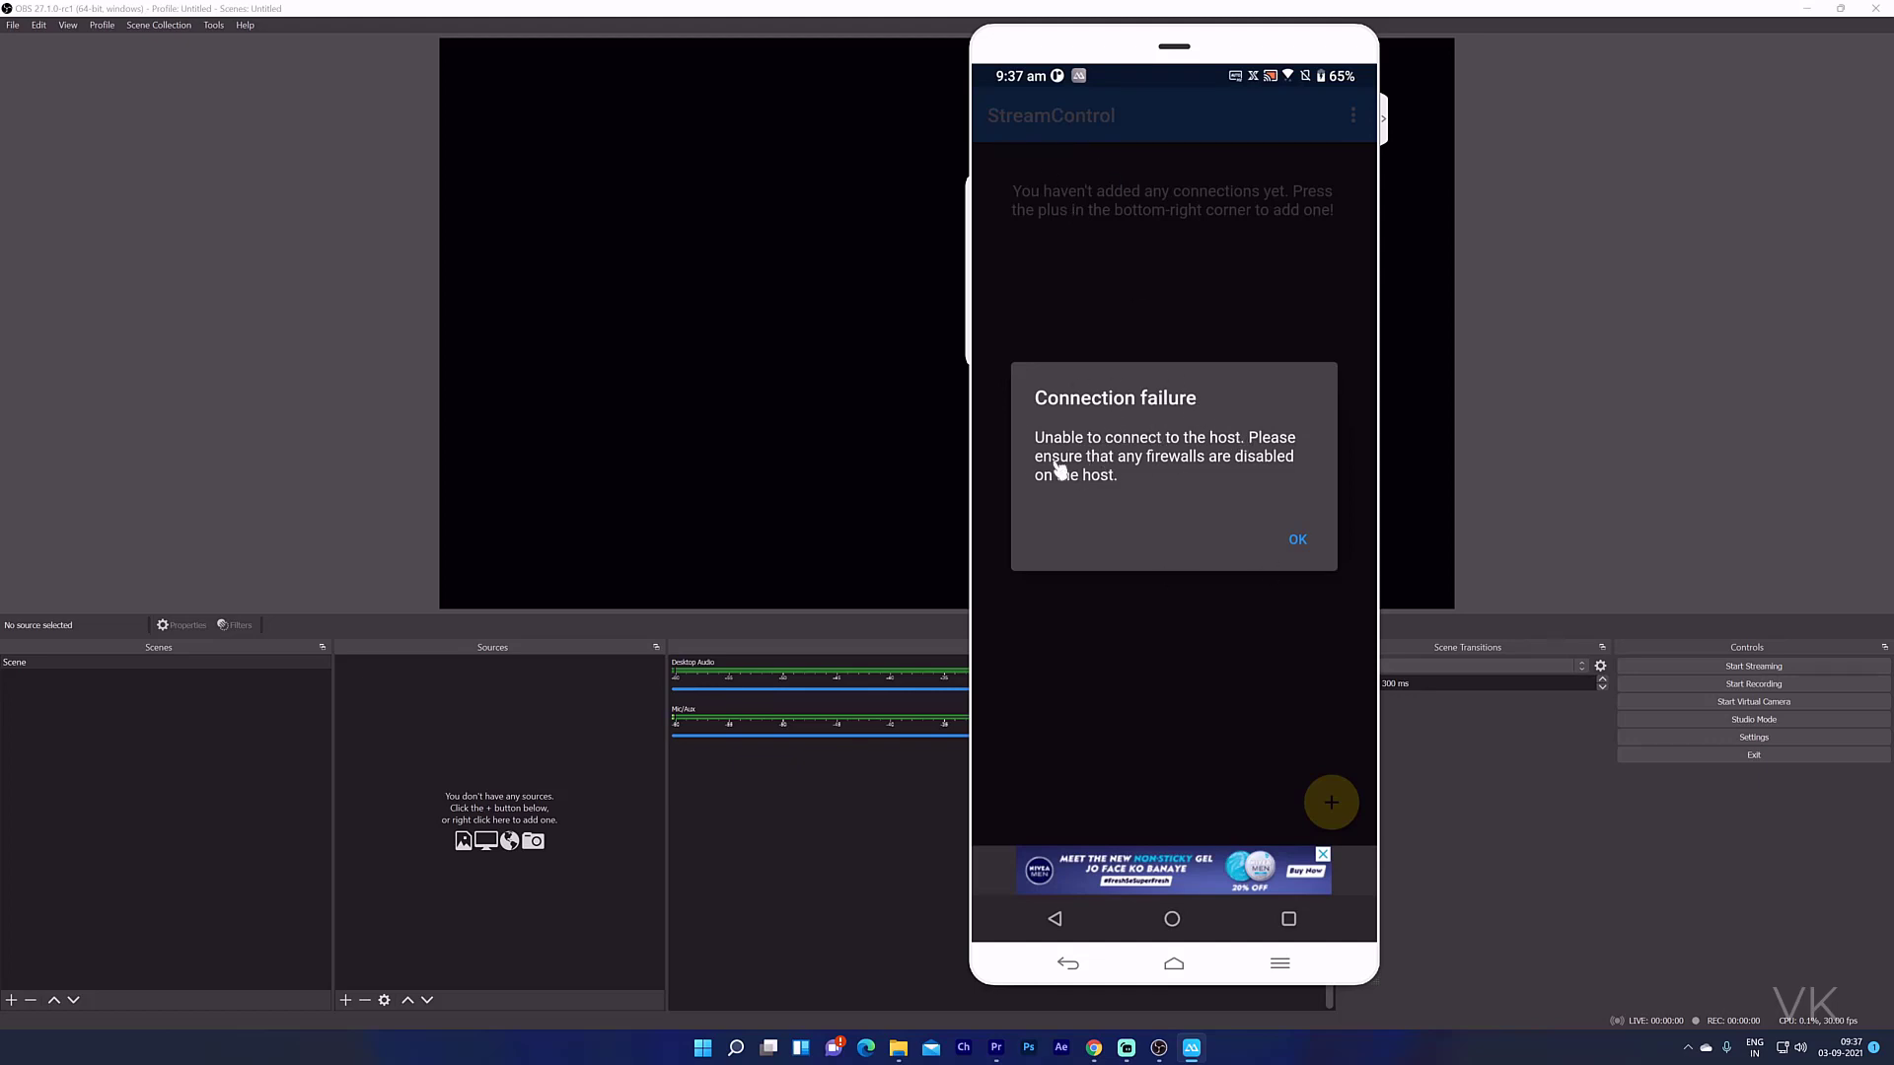
Dismiss StreamControl's connection failure alert.
{"action": "left_click", "coordinate": [1300, 542]}
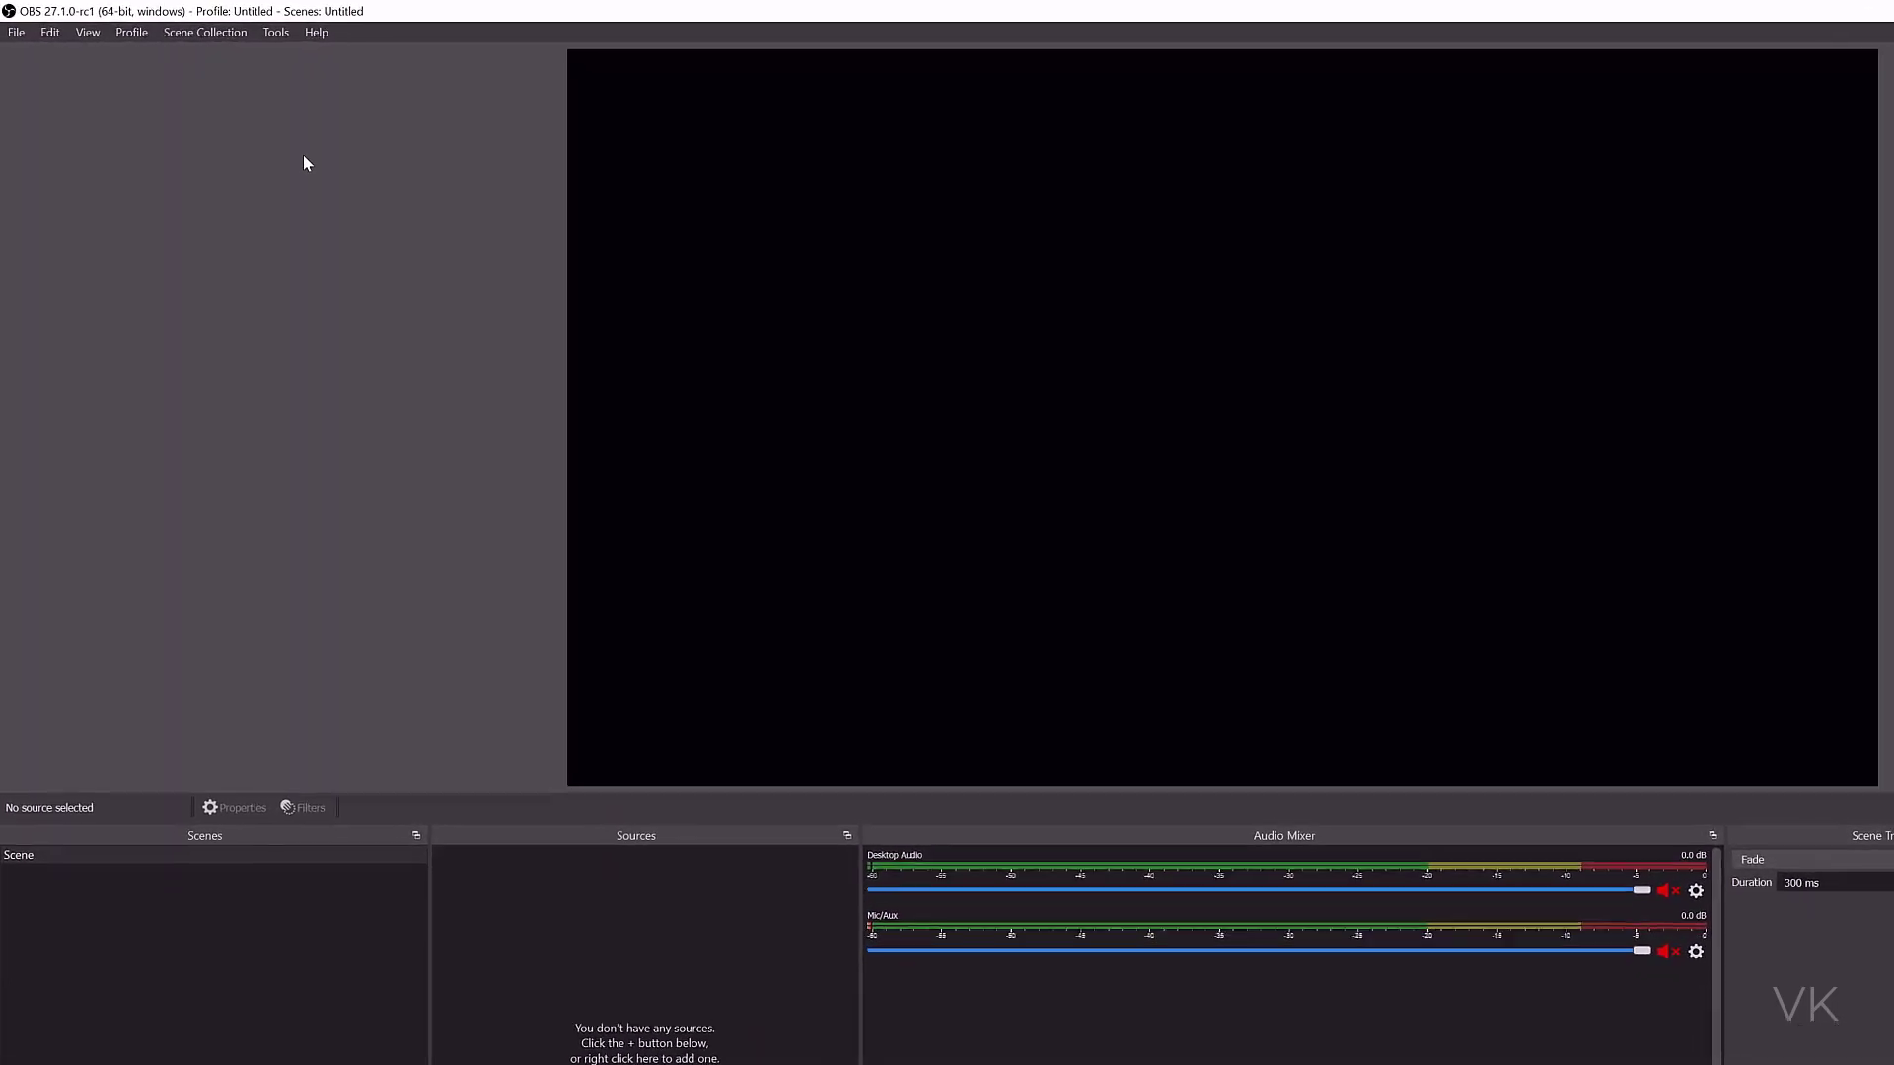
Check the installed OBS Studio version in Help > About.
{"action": "left_click", "coordinate": [318, 33]}
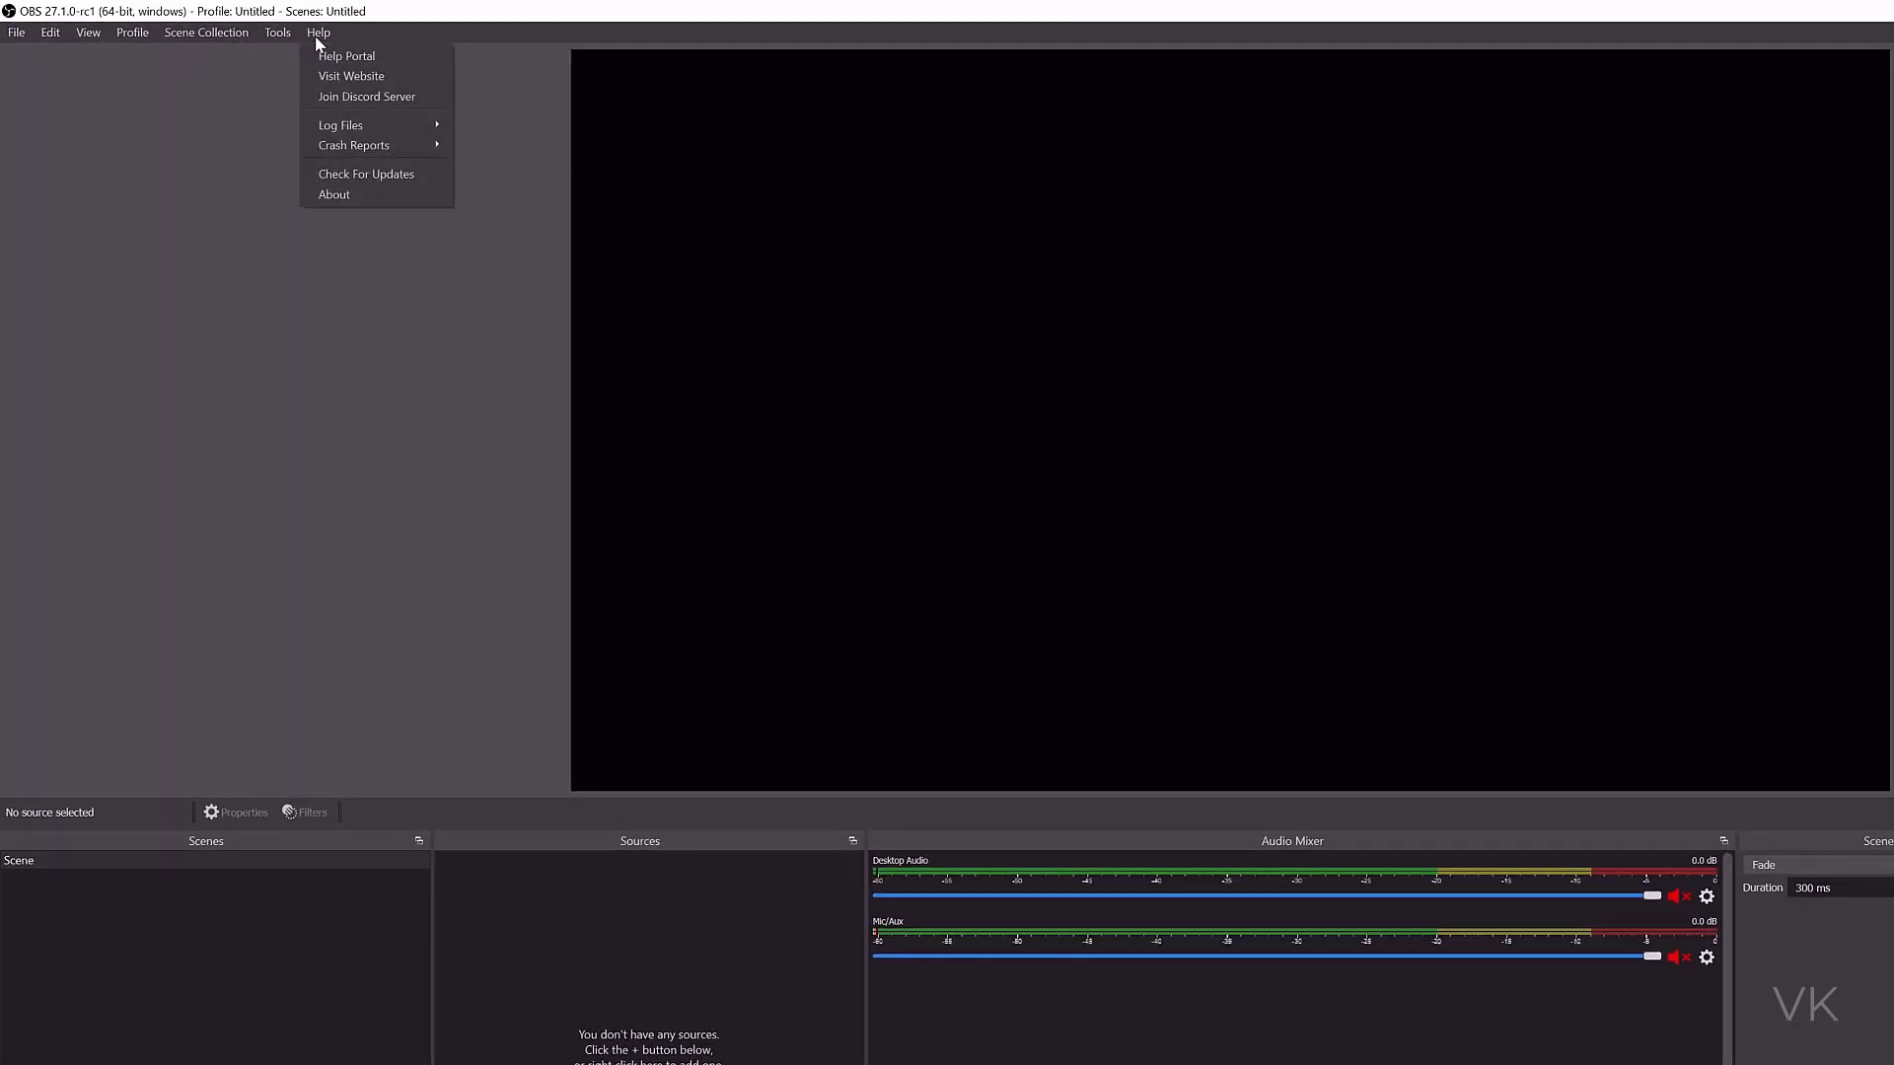
{"action": "left_click", "coordinate": [367, 211]}
{"action": "left_click", "coordinate": [317, 31]}
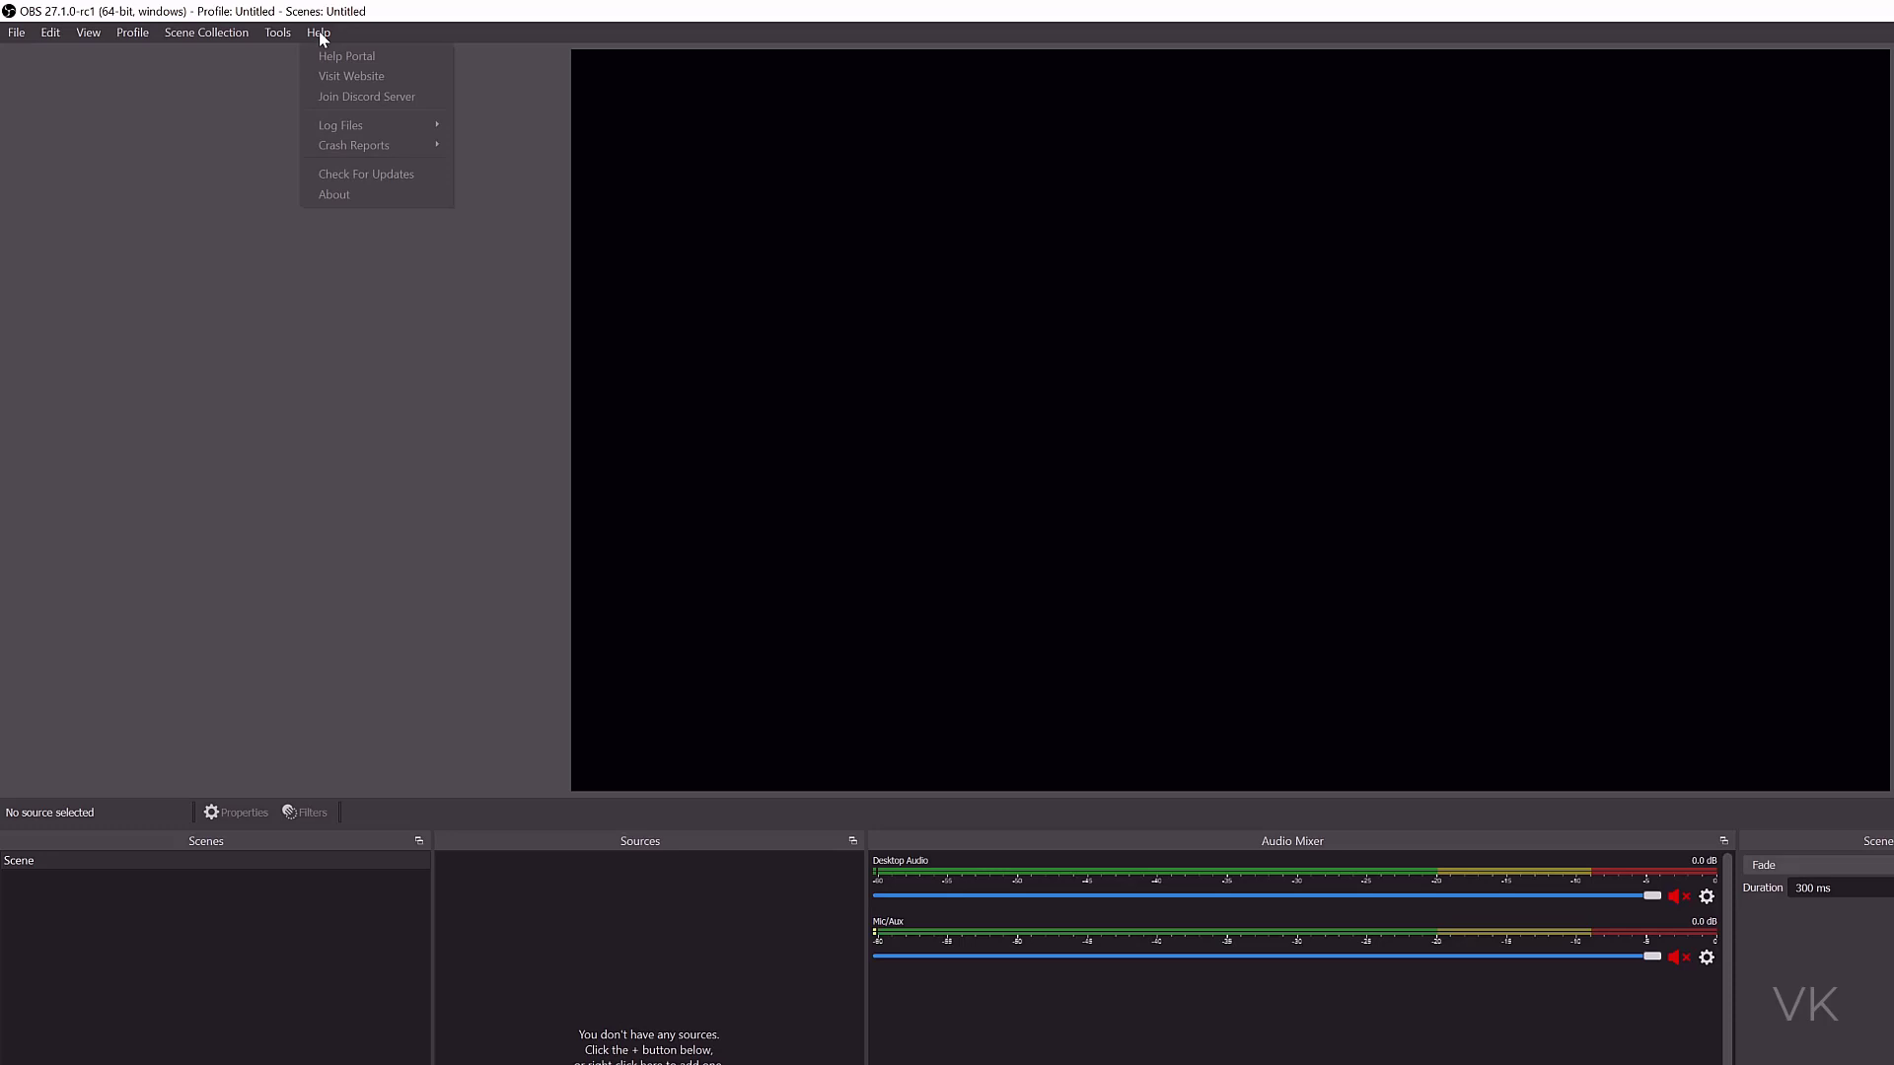
{"action": "left_click", "coordinate": [369, 194]}
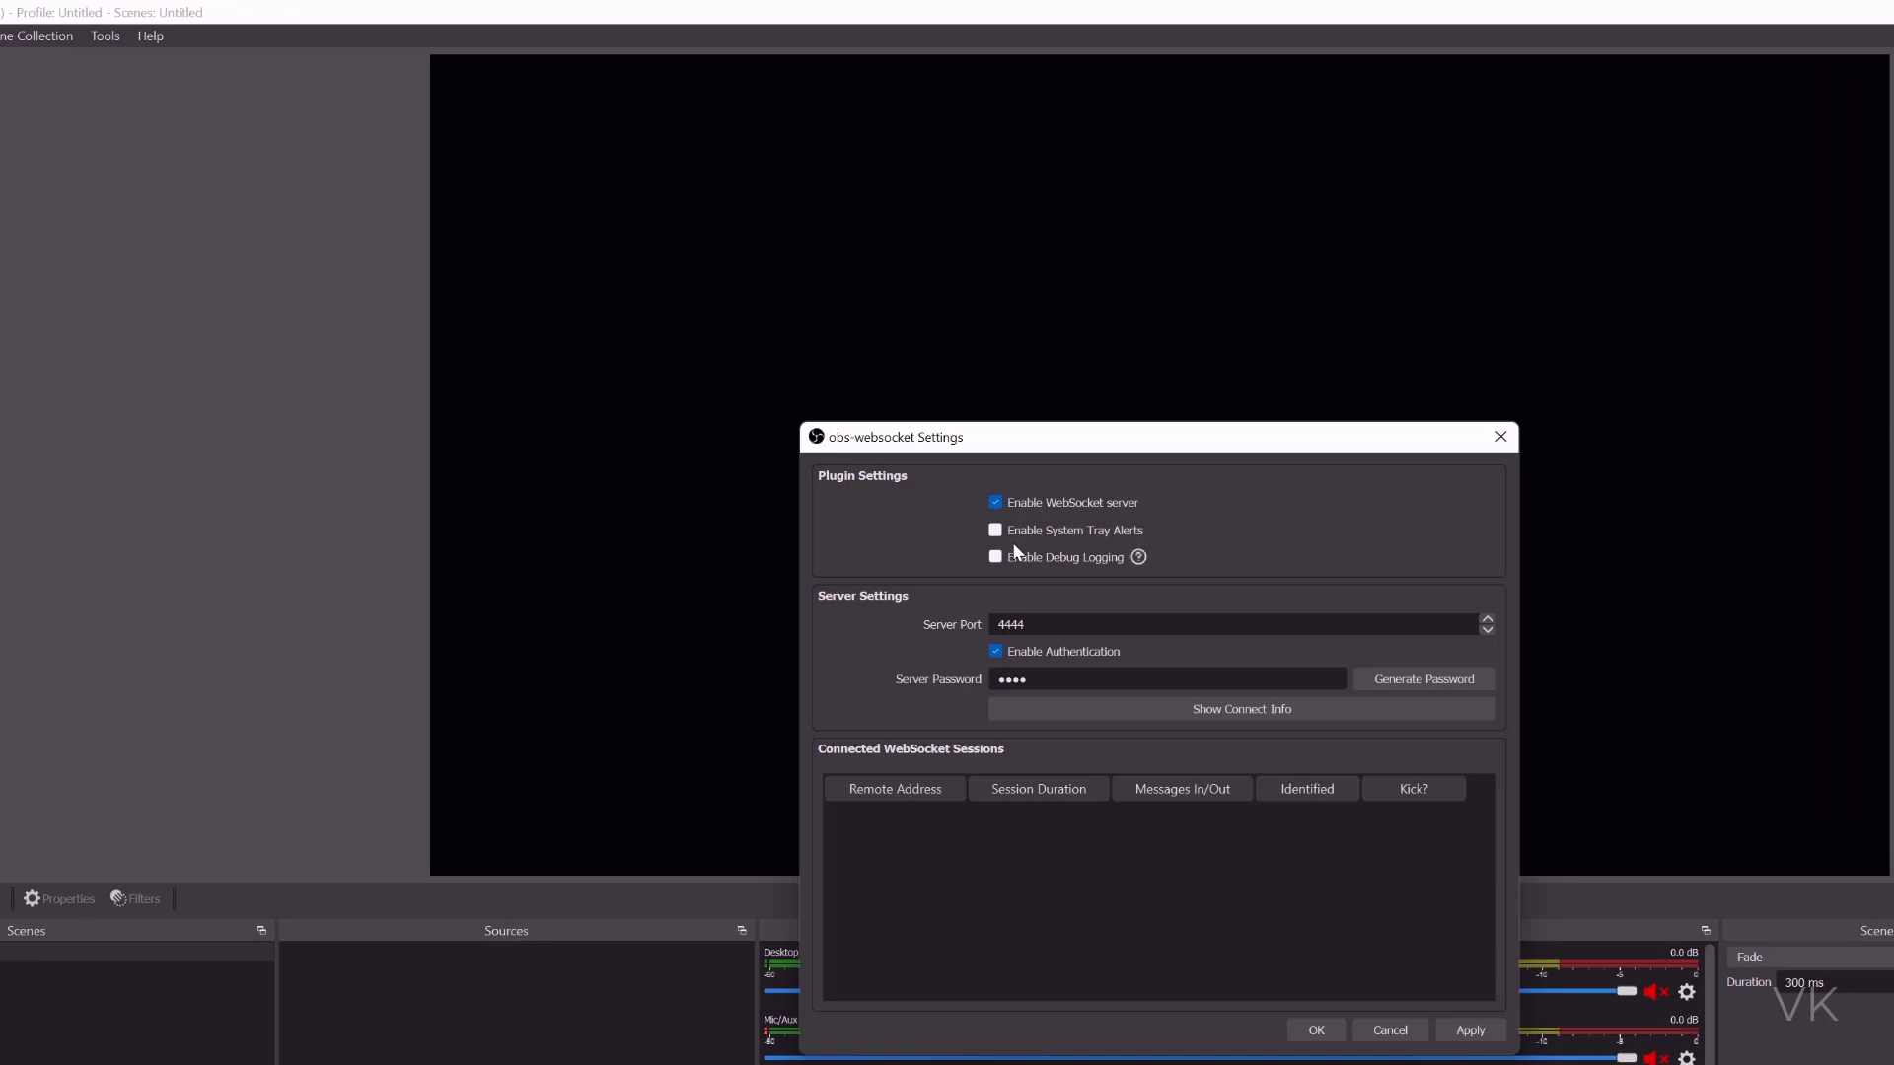
{"action": "mouse_move", "coordinate": [1019, 555]}
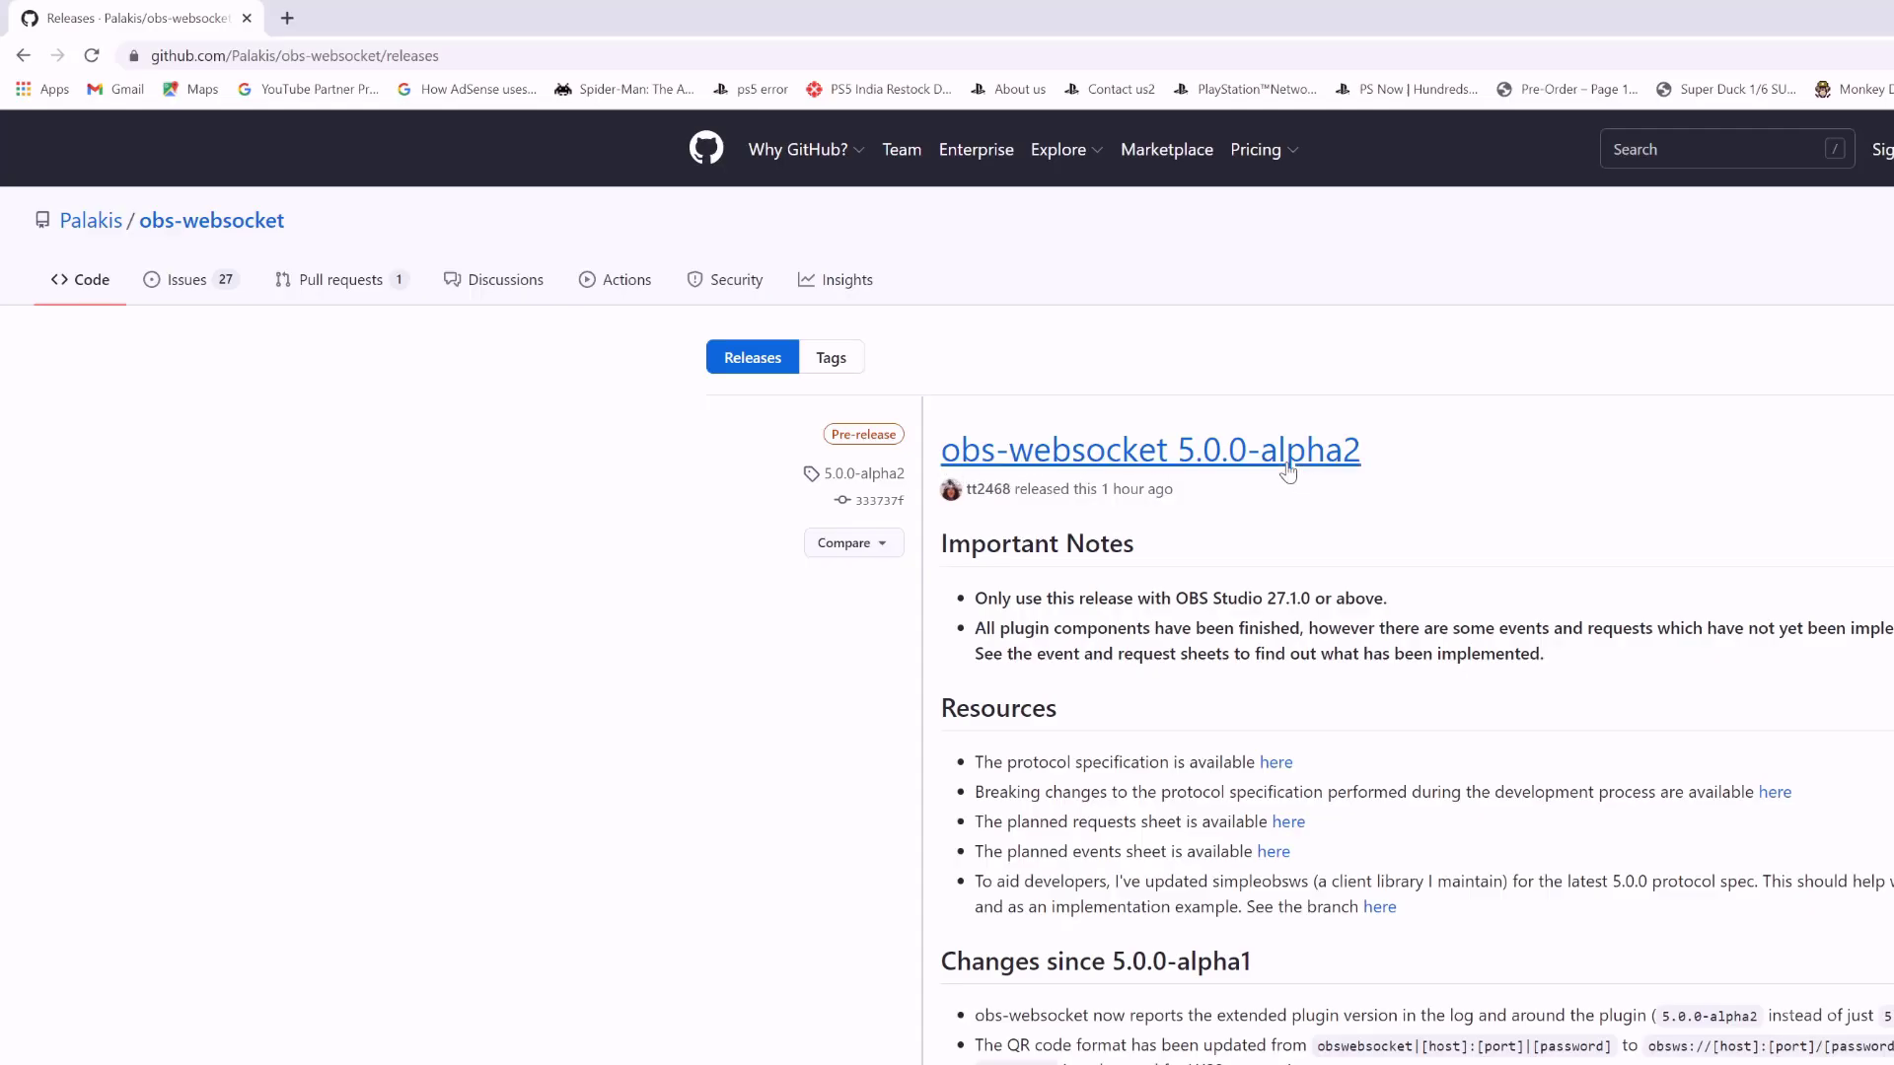
Scroll the obs-websocket releases page past the 5.0.0 alphas to release 4.9.1.
{"action": "scroll", "coordinate": [1288, 472], "scroll_direction": "down", "scroll_amount": 5}
{"action": "scroll", "coordinate": [1282, 484], "scroll_direction": "up", "scroll_amount": 5}
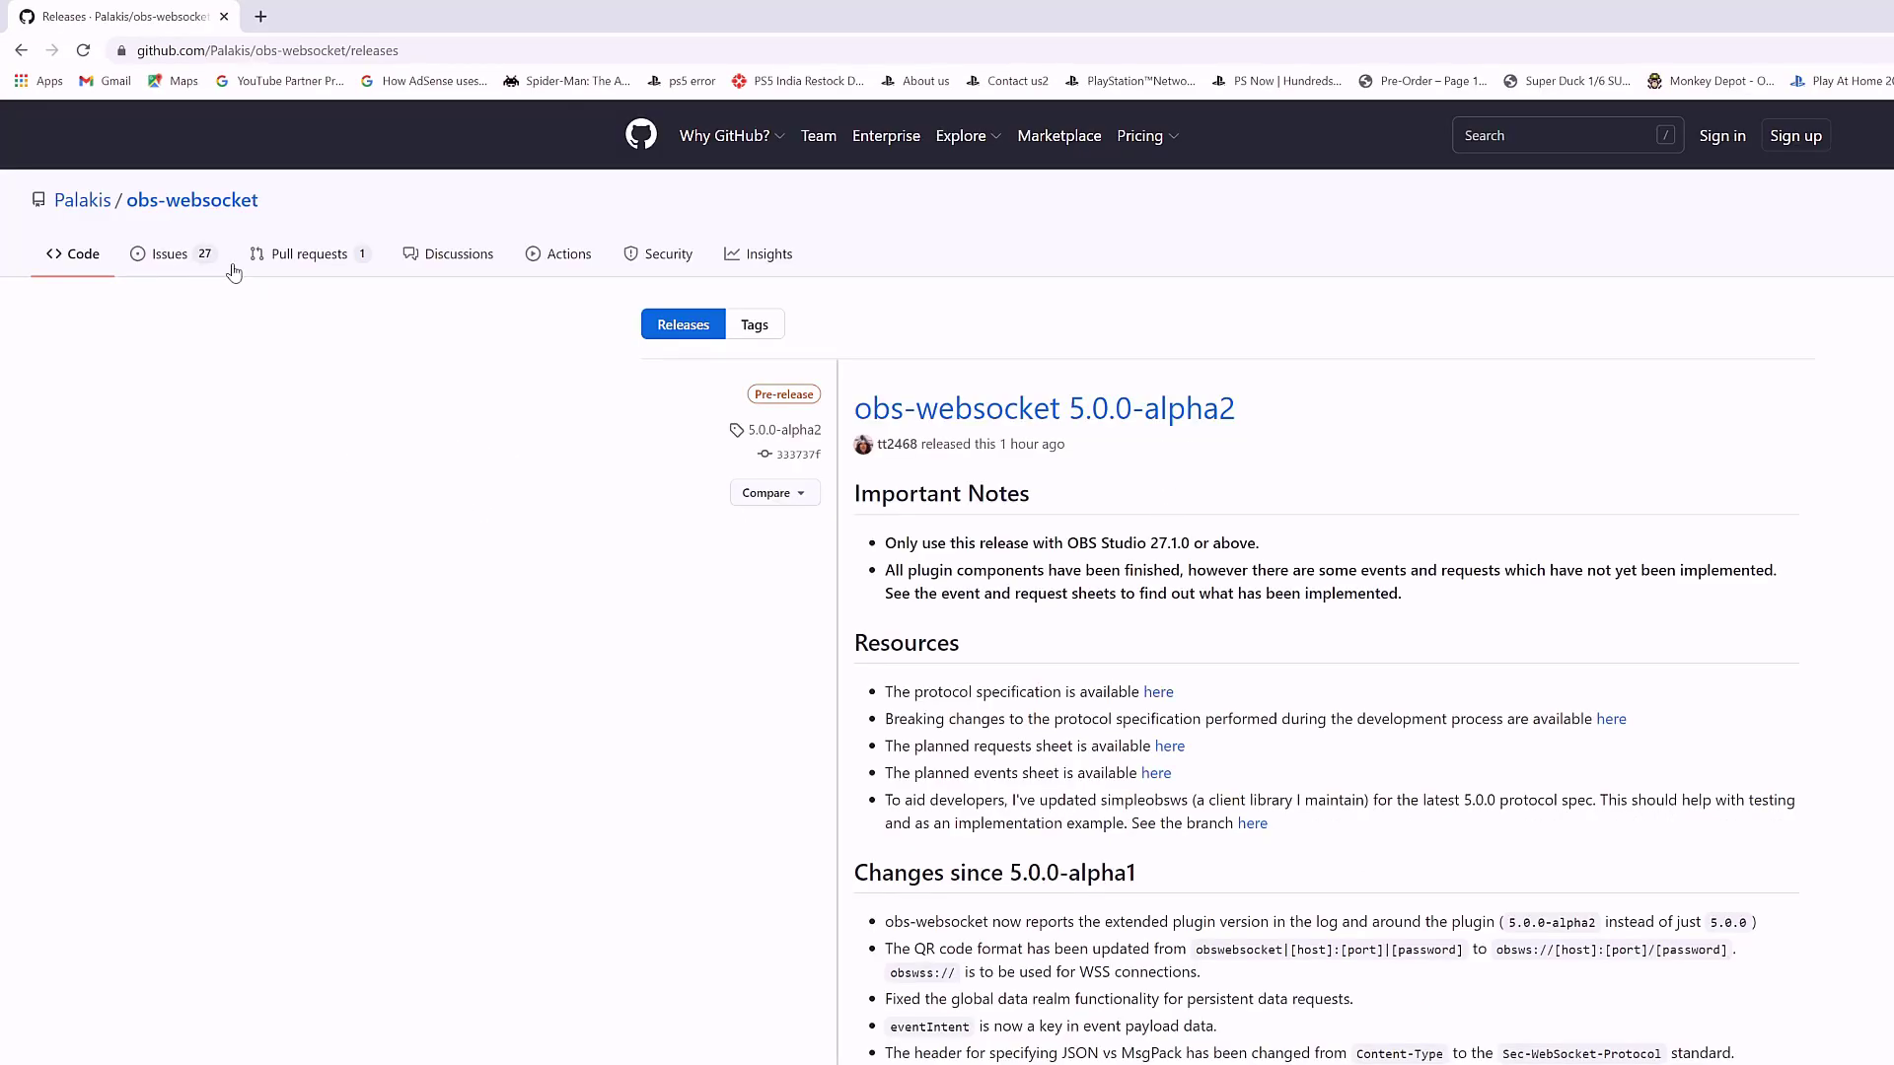
{"action": "left_click", "coordinate": [296, 50]}
{"action": "key", "text": "ctrl+a"}
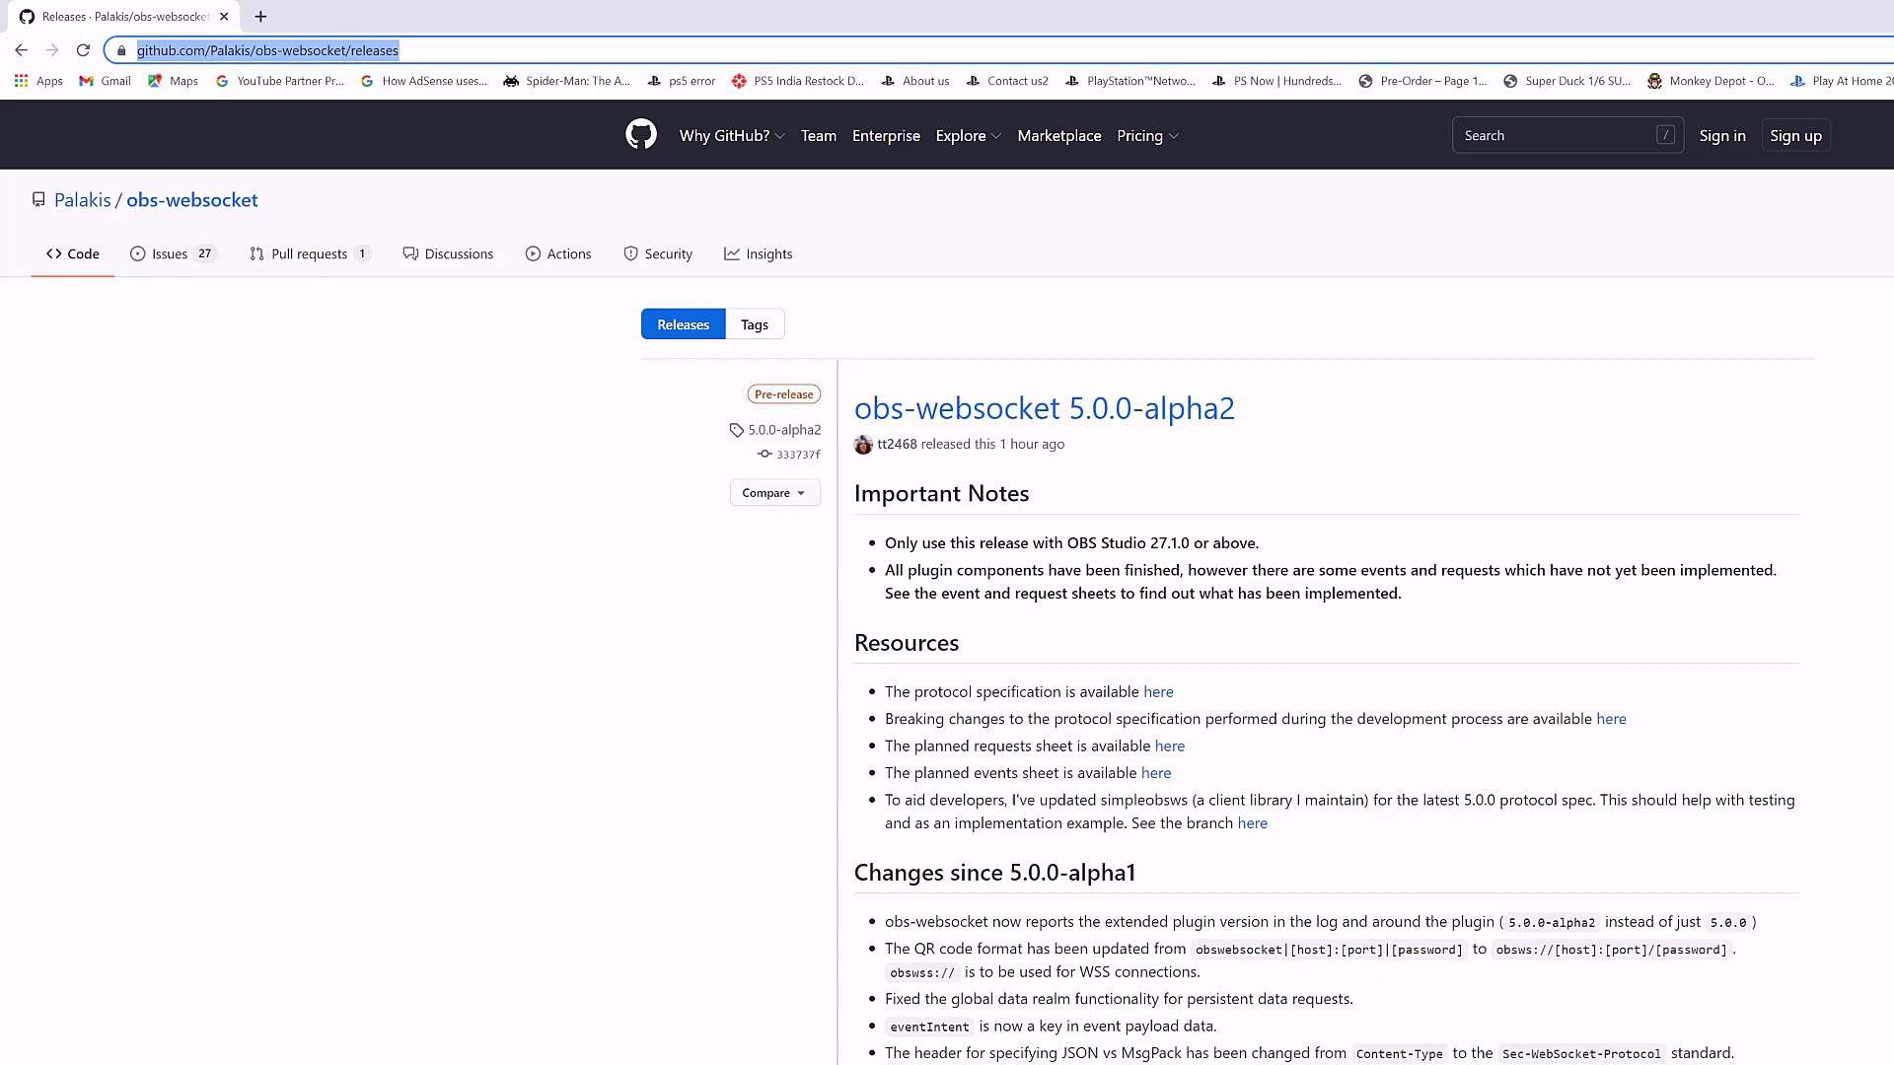
{"action": "left_click", "coordinate": [434, 123]}
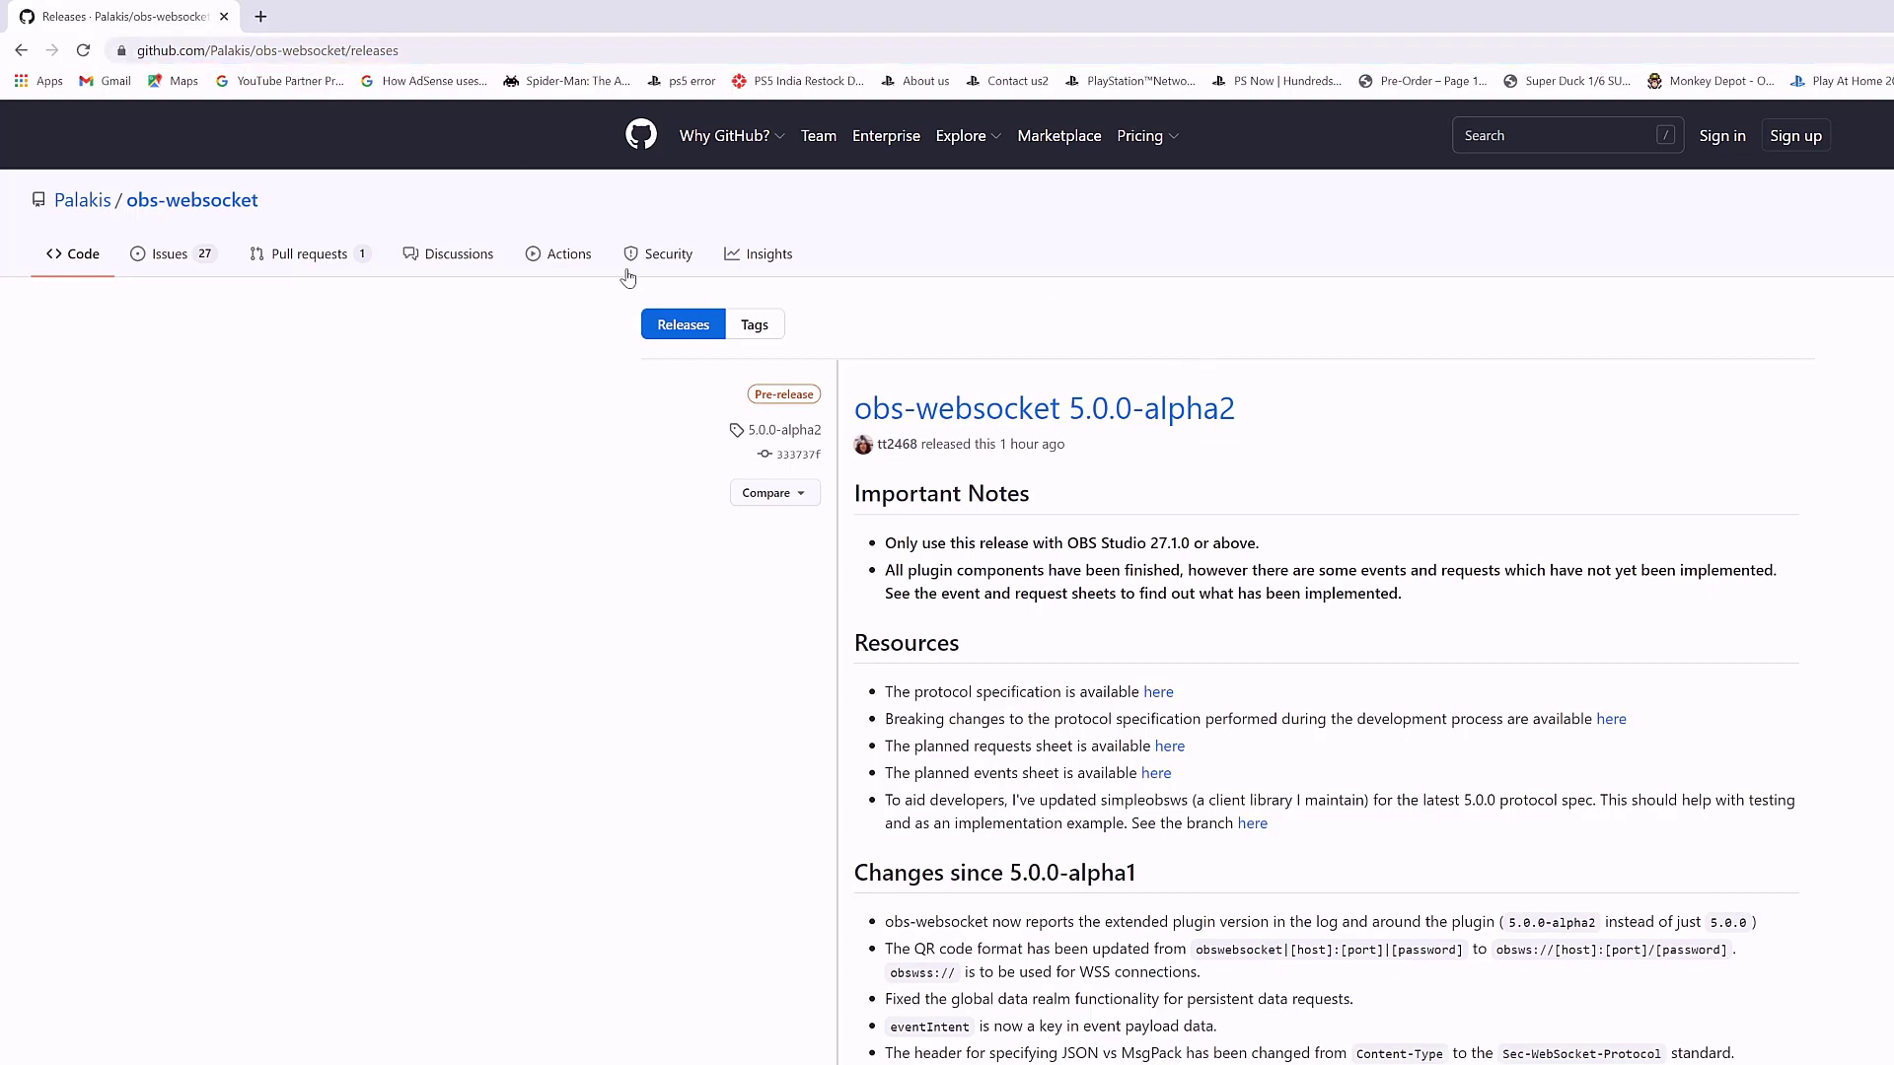
{"action": "scroll", "coordinate": [351, 133], "scroll_direction": "down", "scroll_amount": 15}
{"action": "scroll", "coordinate": [854, 357], "scroll_direction": "down", "scroll_amount": 12}
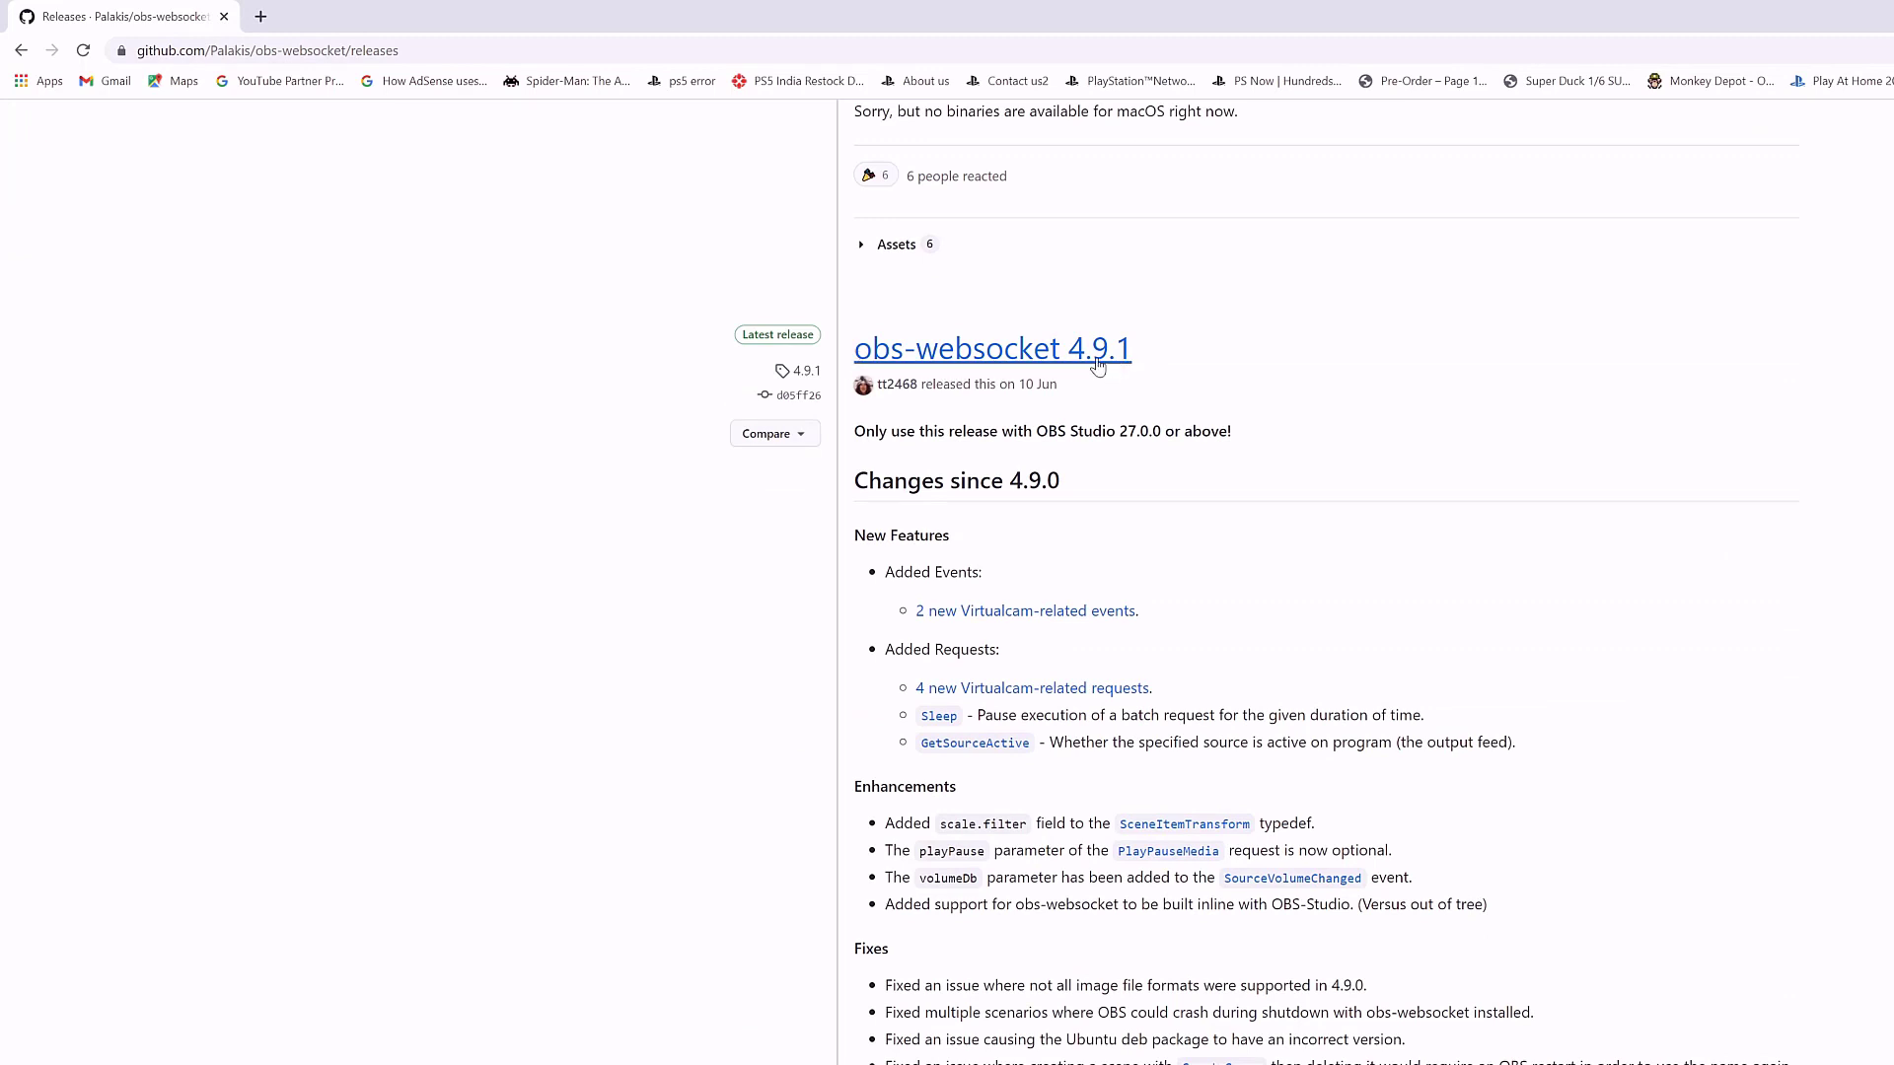
Find Control Panel through Start search and show its installed programs list.
{"action": "key", "text": "super"}
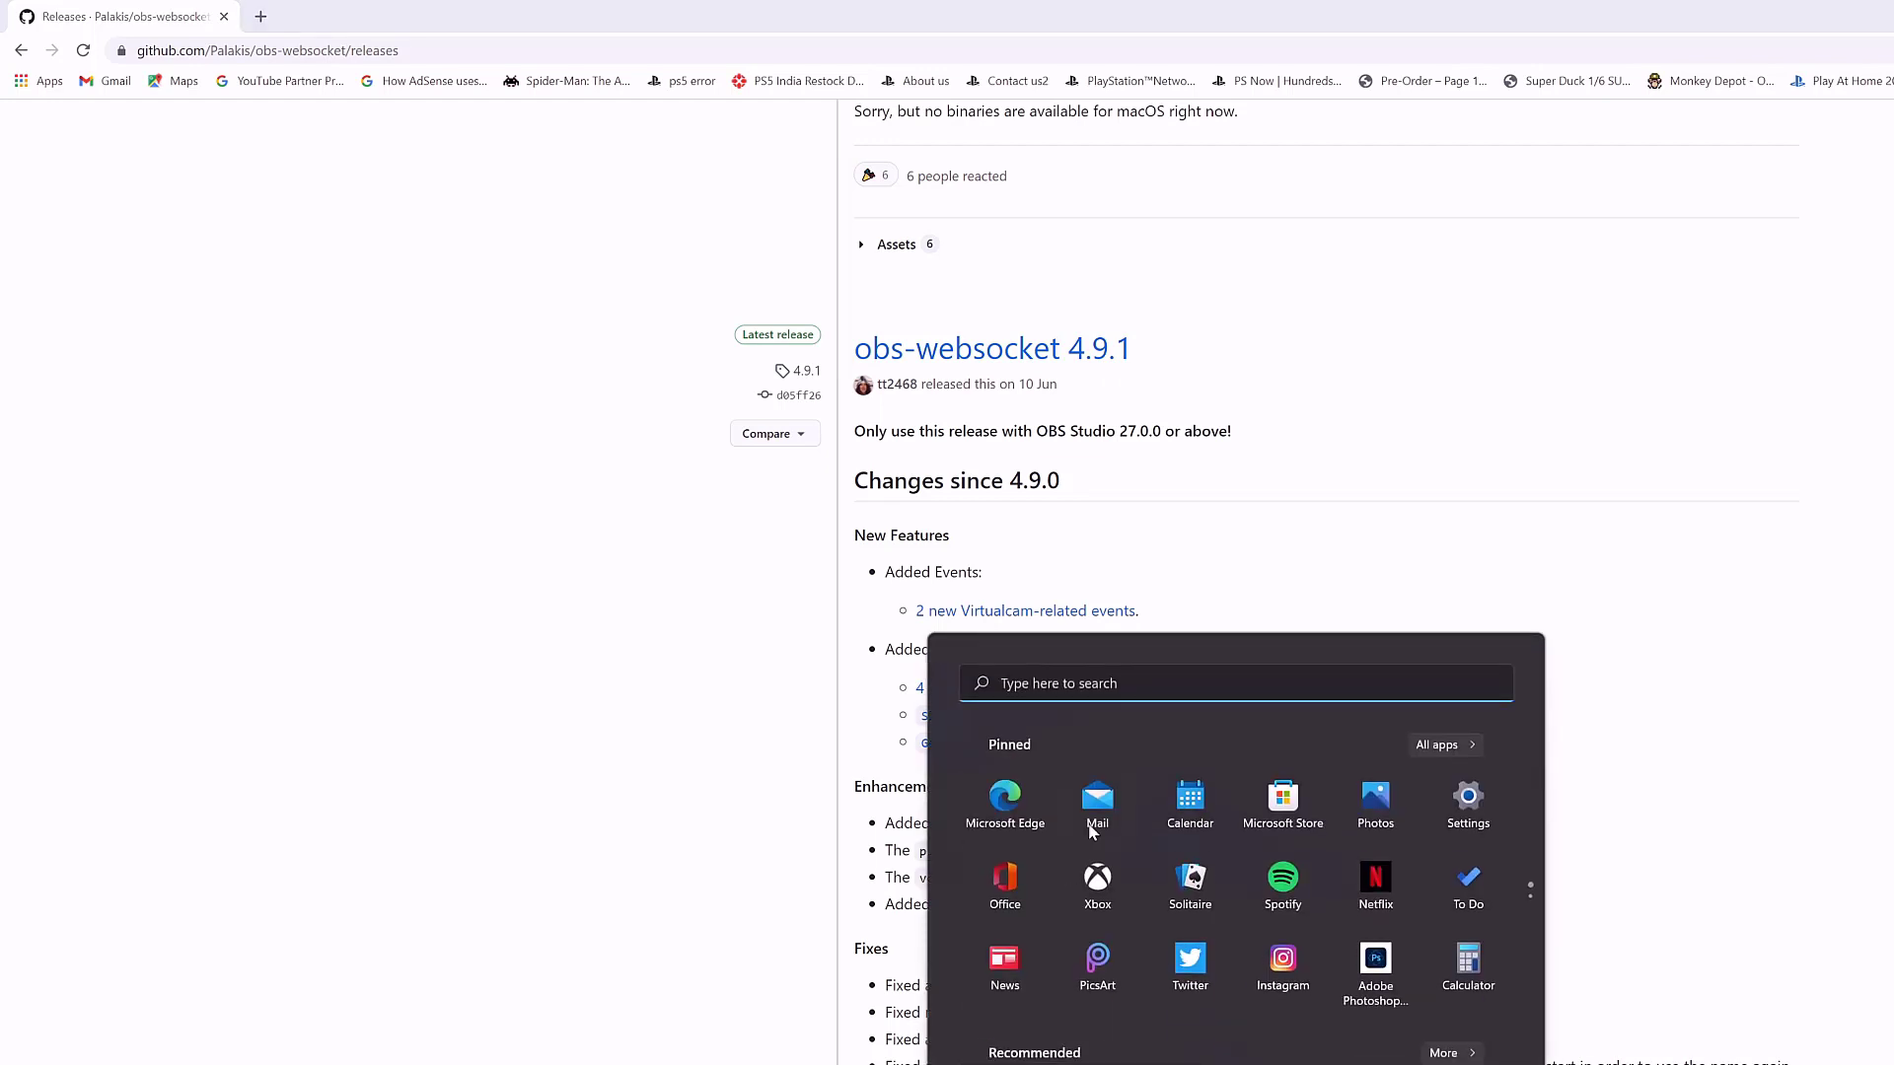
{"action": "left_click", "coordinate": [1082, 689]}
{"action": "type", "text": "cont"}
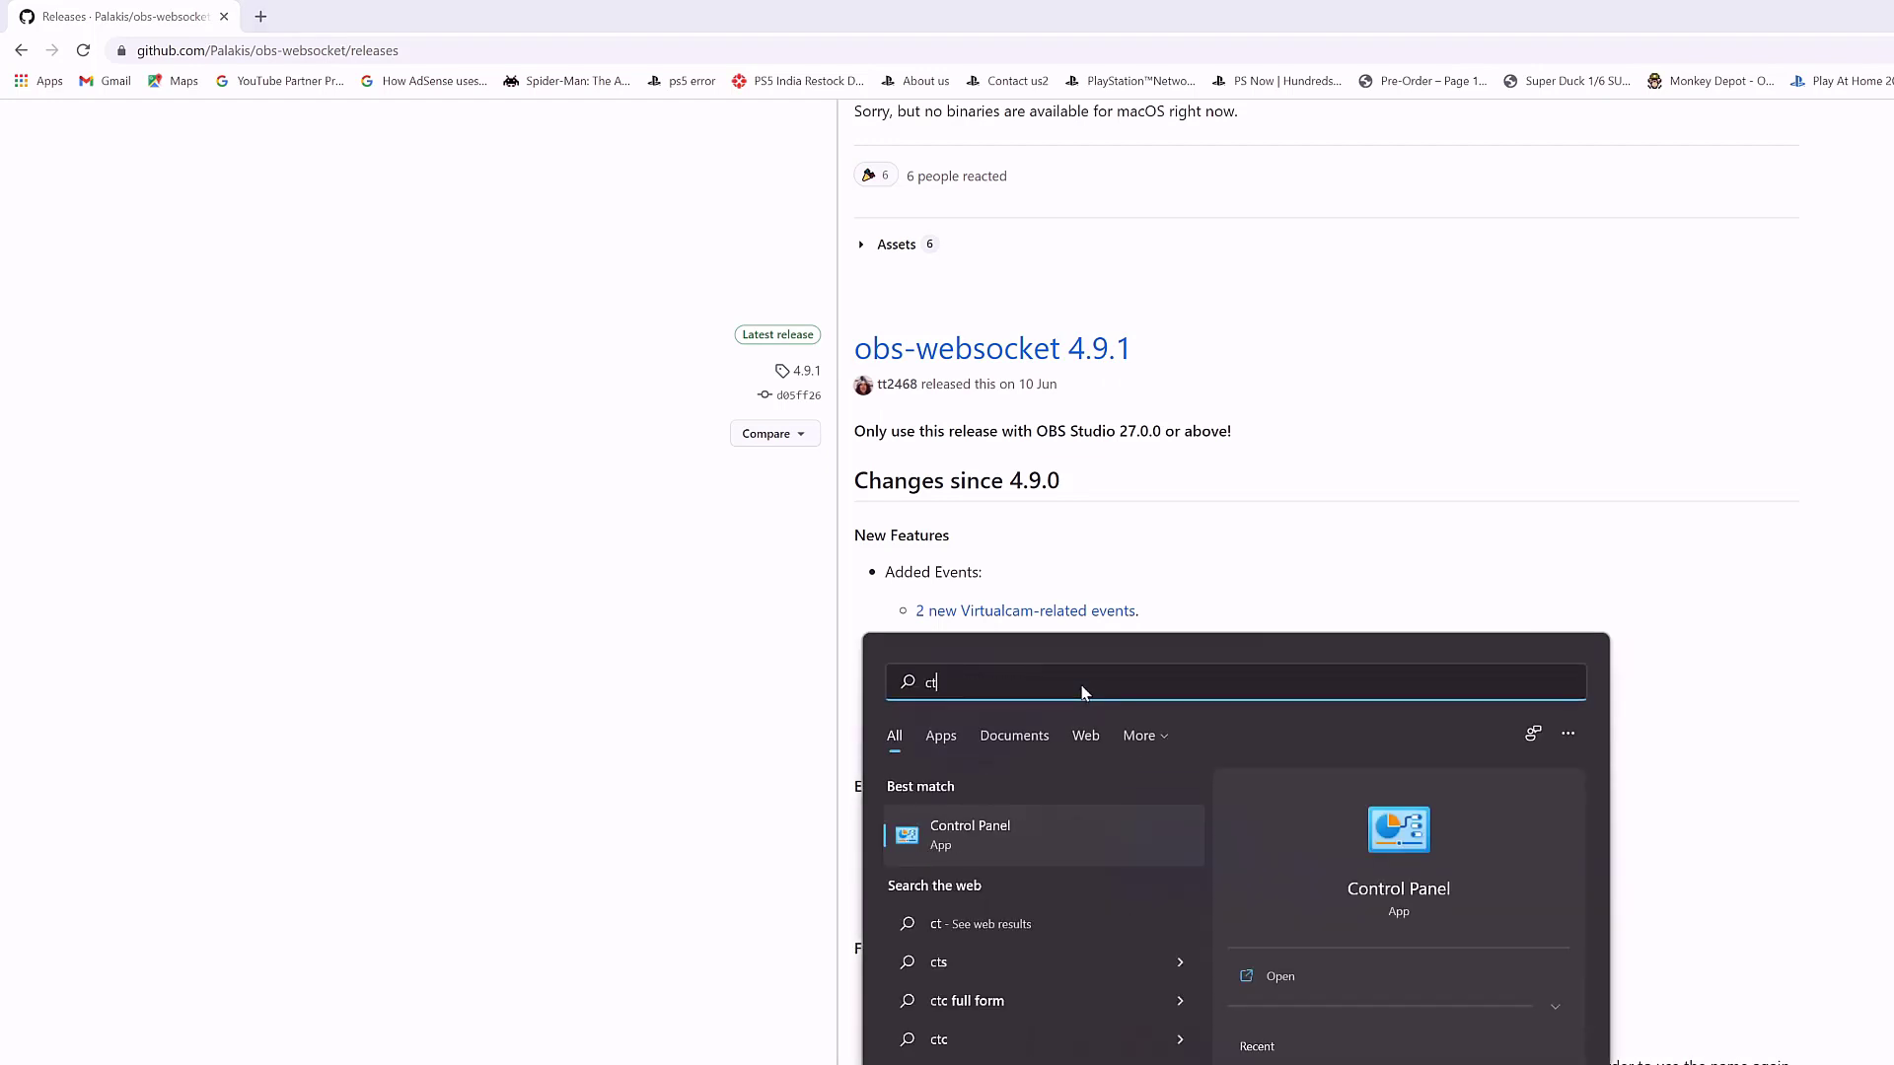
{"action": "type", "text": "rol Panel"}
{"action": "left_click", "coordinate": [989, 832]}
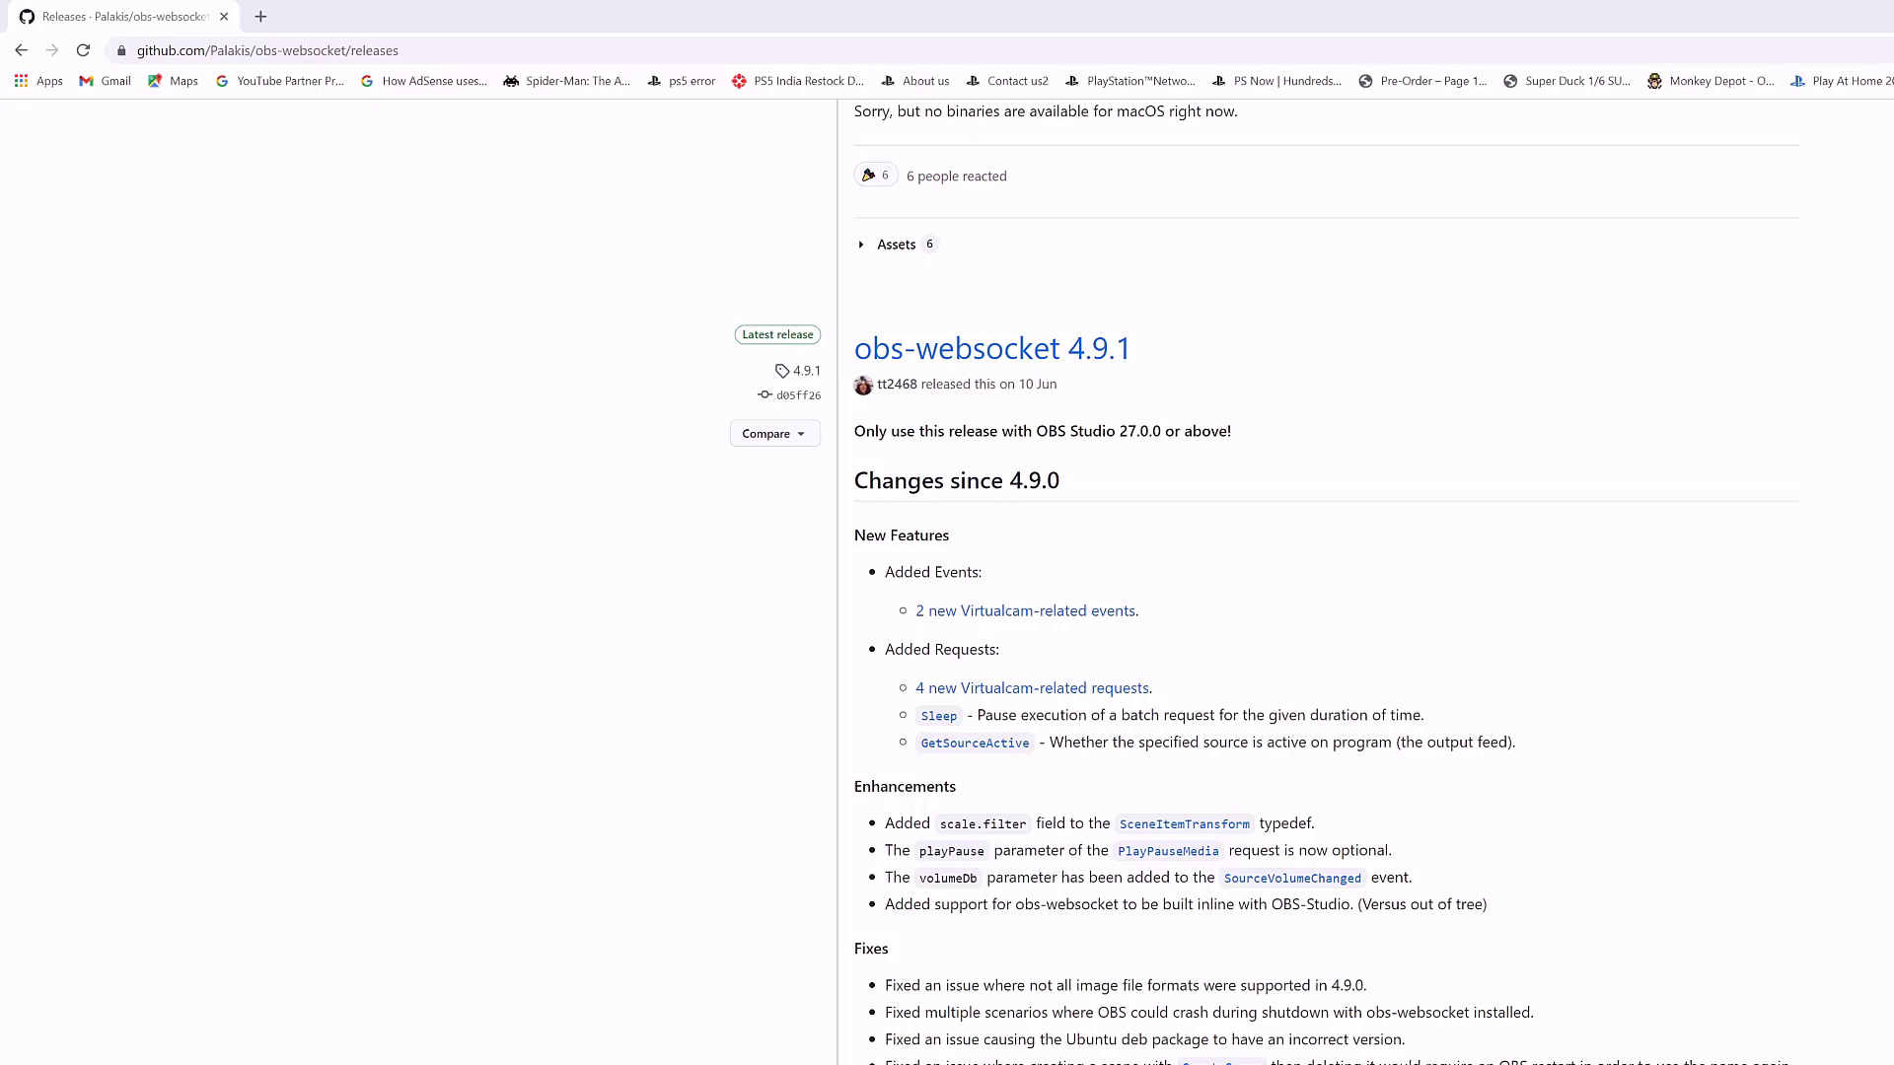
{"action": "left_click", "coordinate": [1058, 840]}
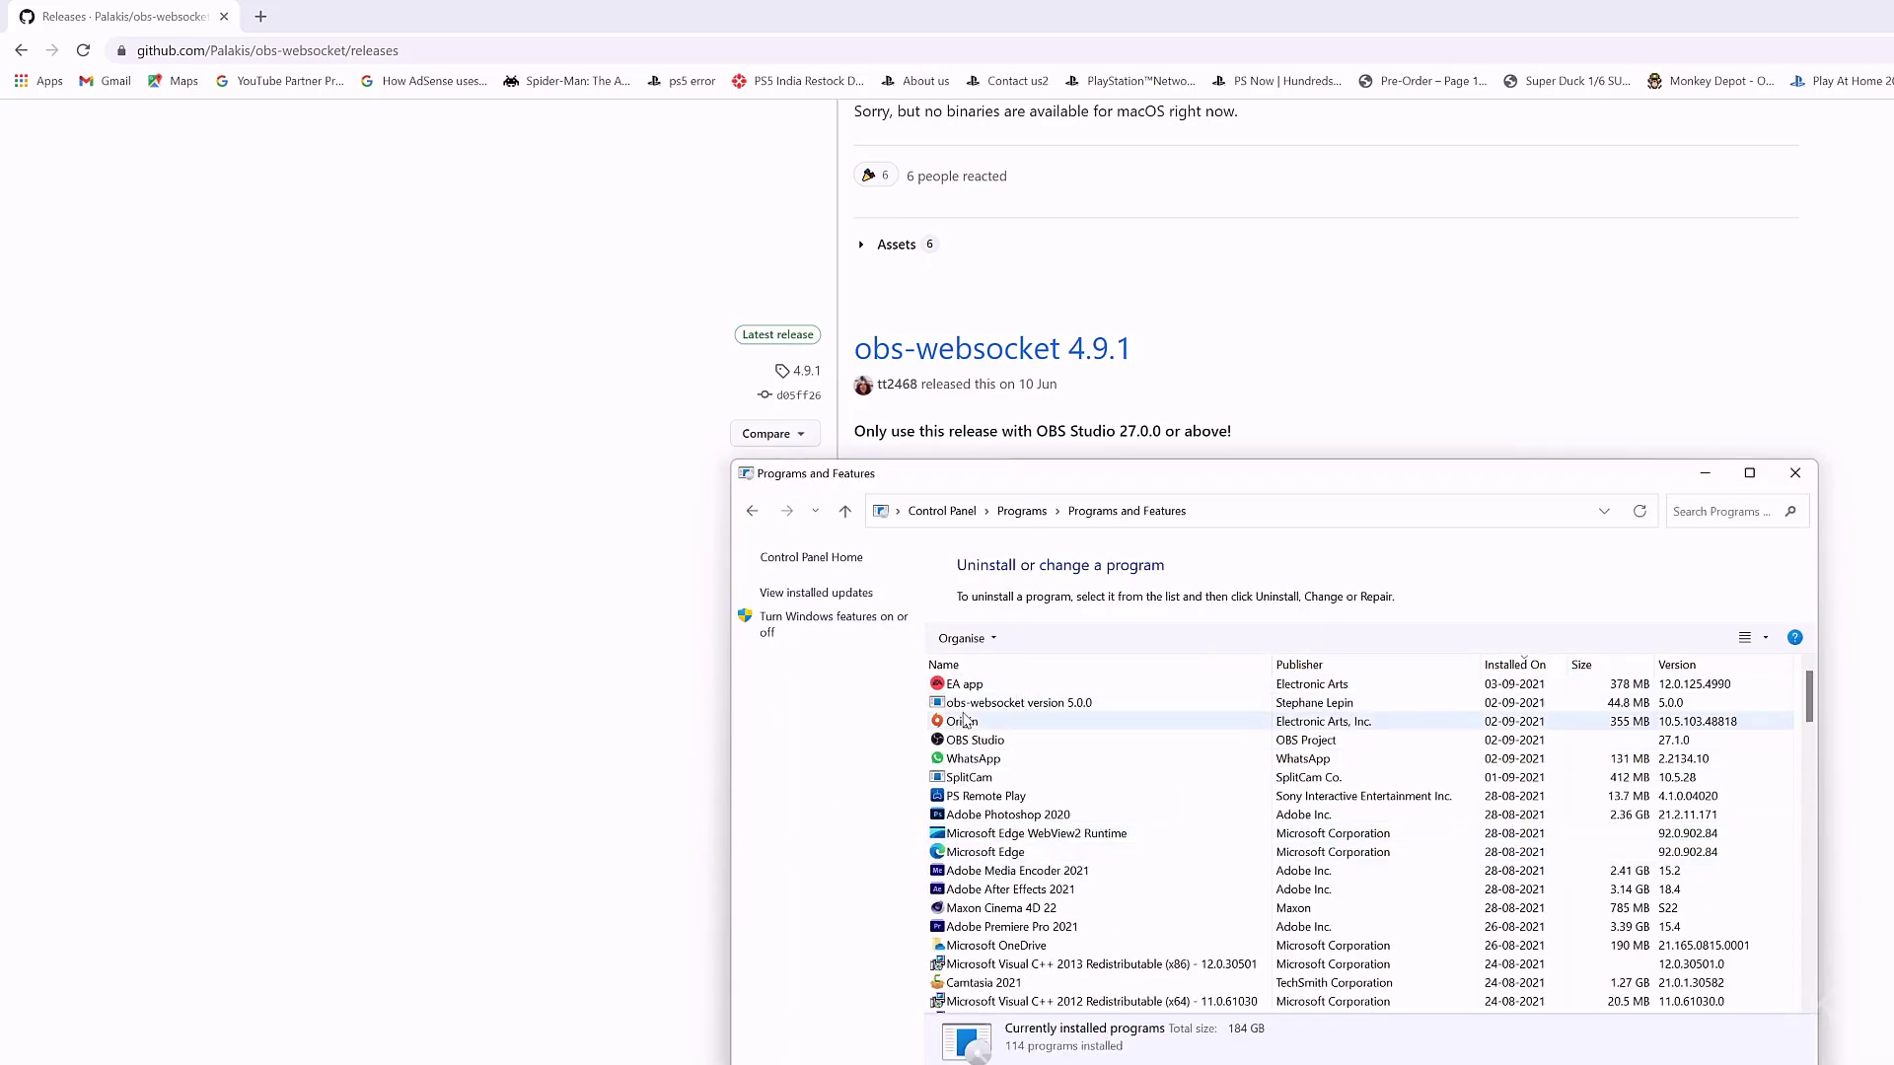
Uninstall obs-websocket 5.0.0 completely and close the programs window.
{"action": "left_click", "coordinate": [1046, 706]}
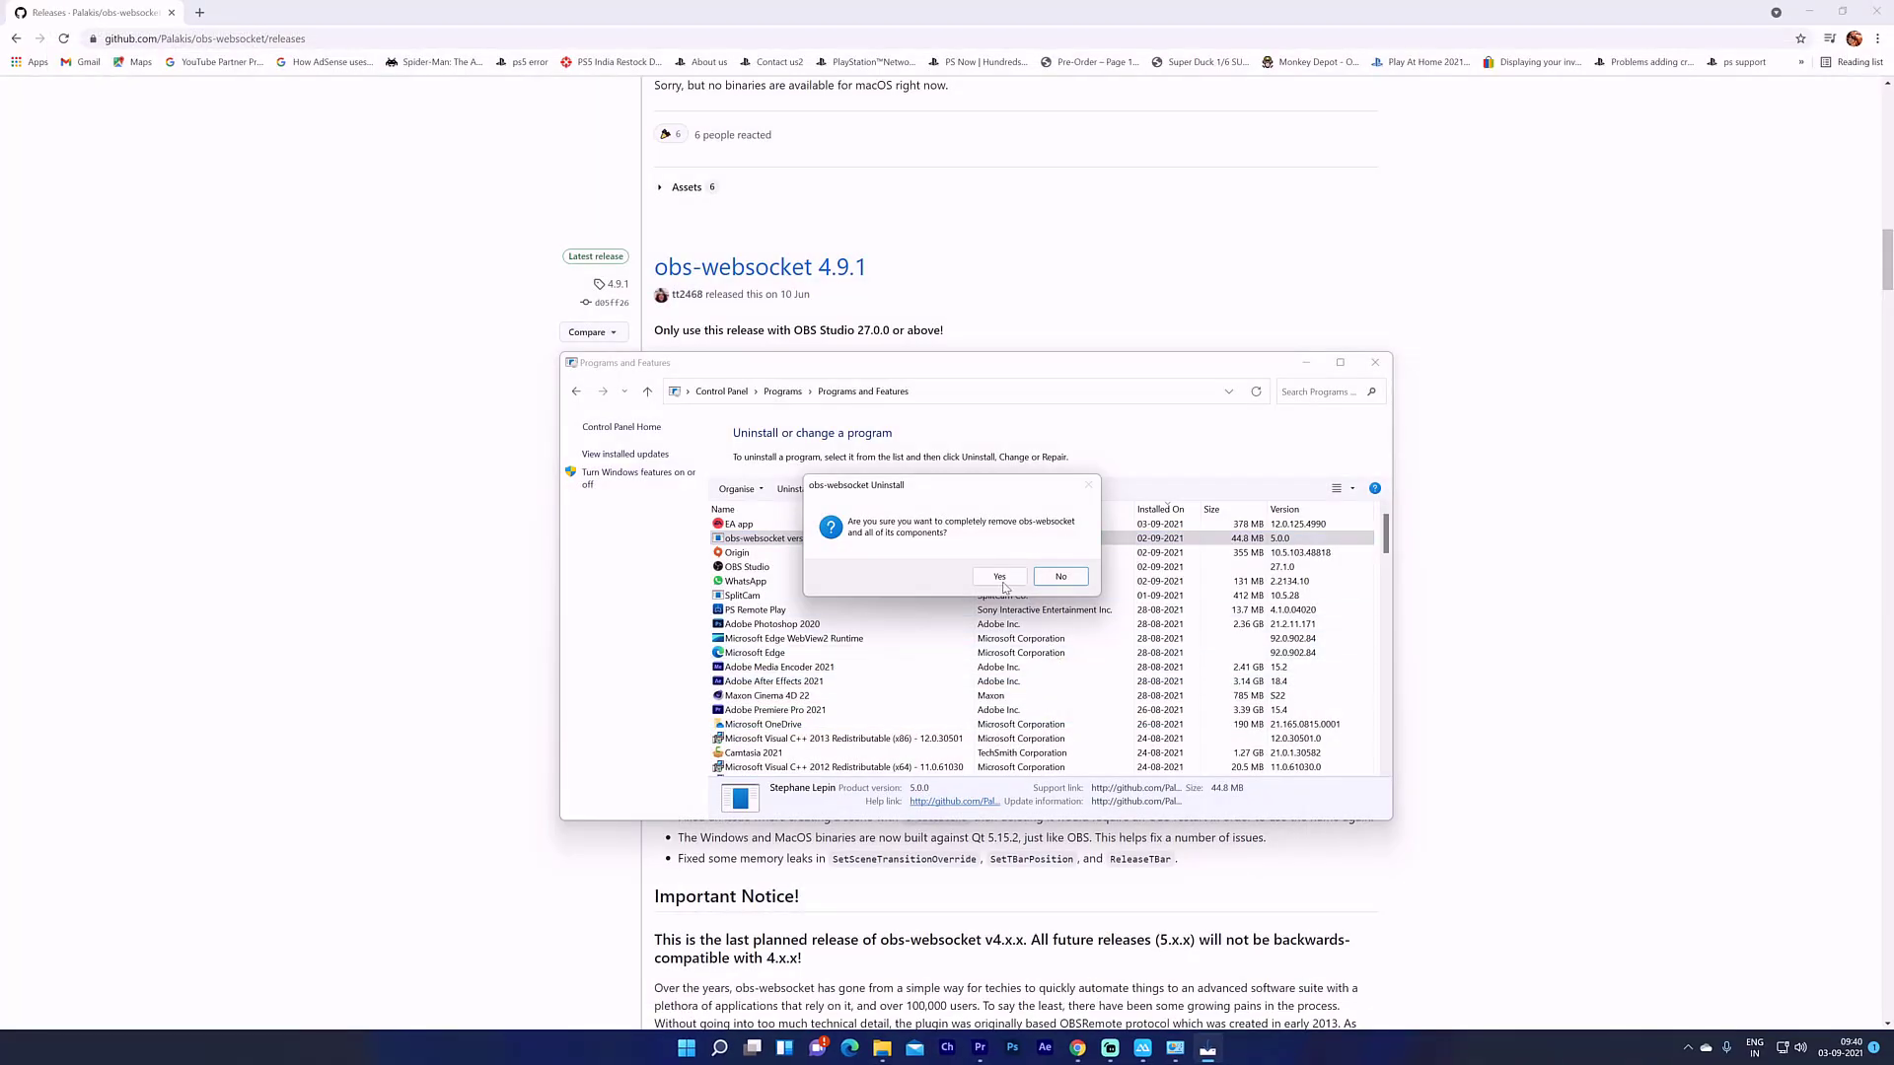
{"action": "left_click", "coordinate": [1001, 578]}
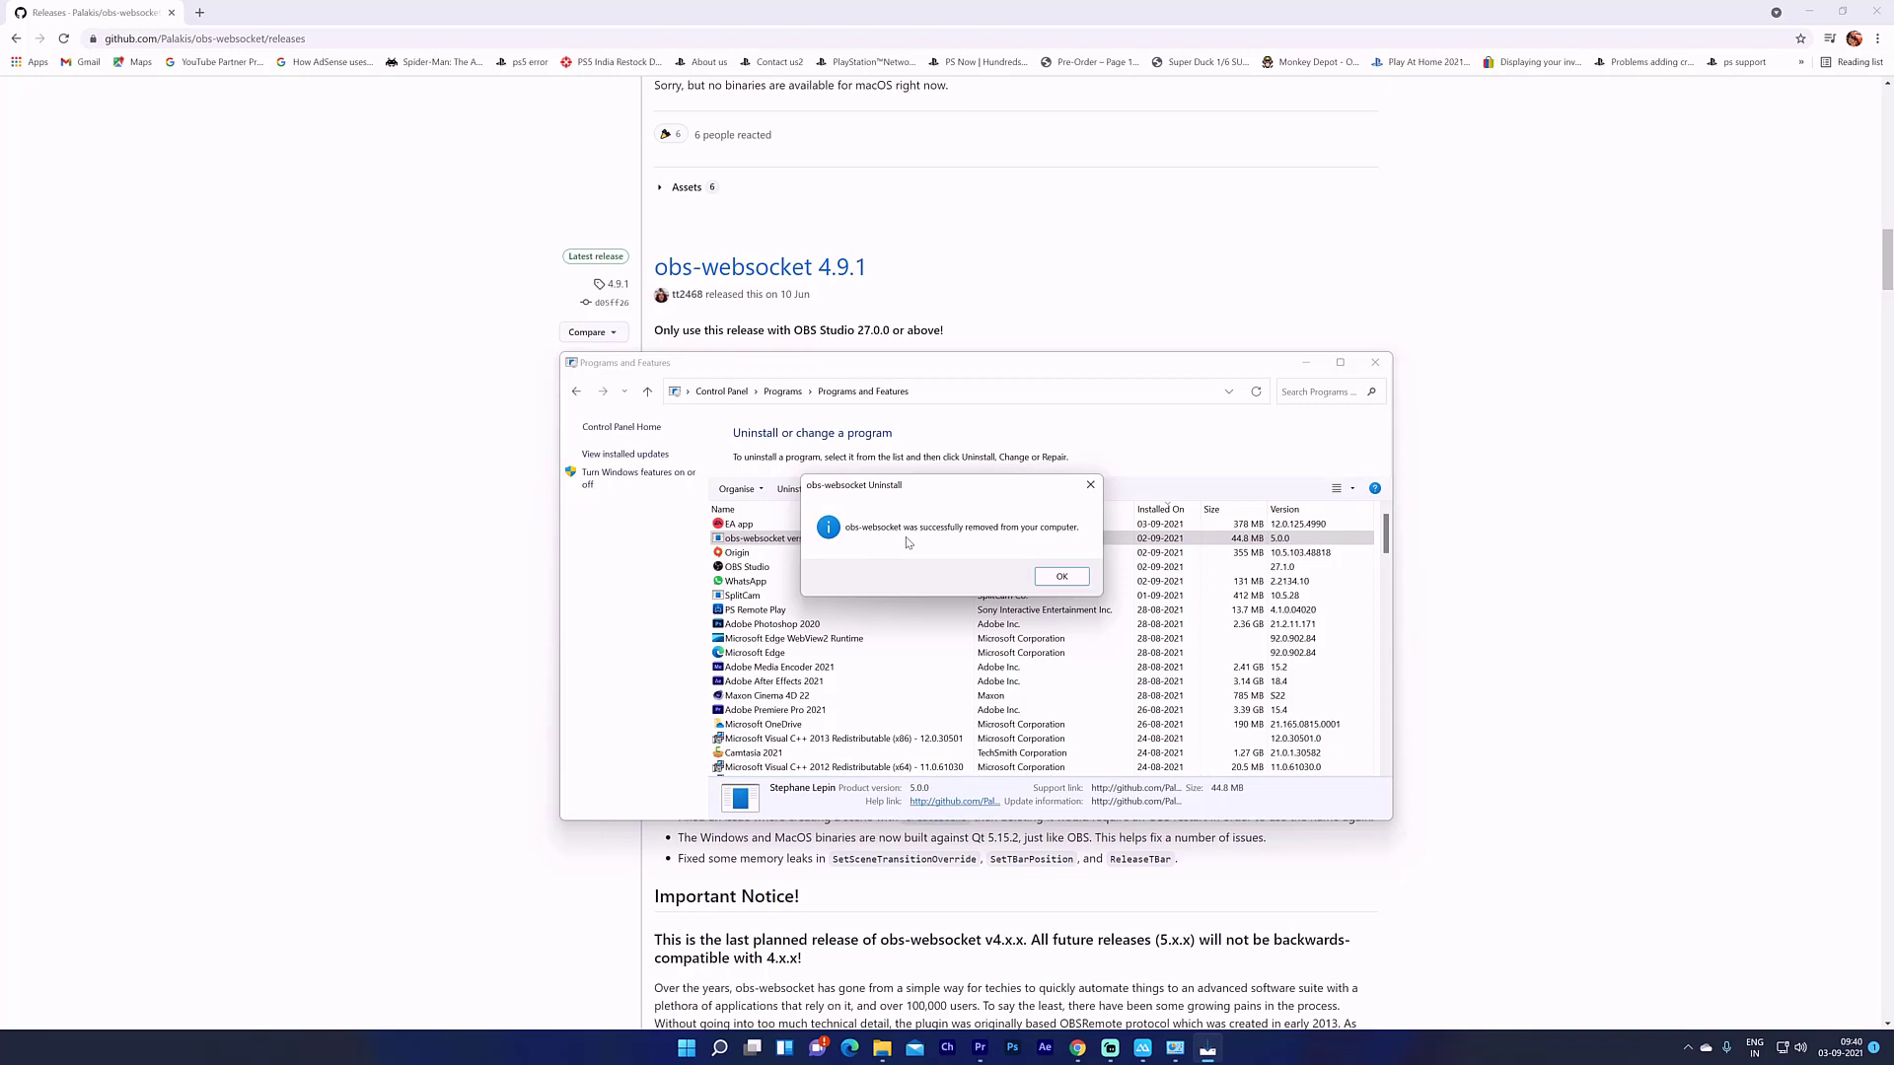
{"action": "left_click", "coordinate": [1061, 578]}
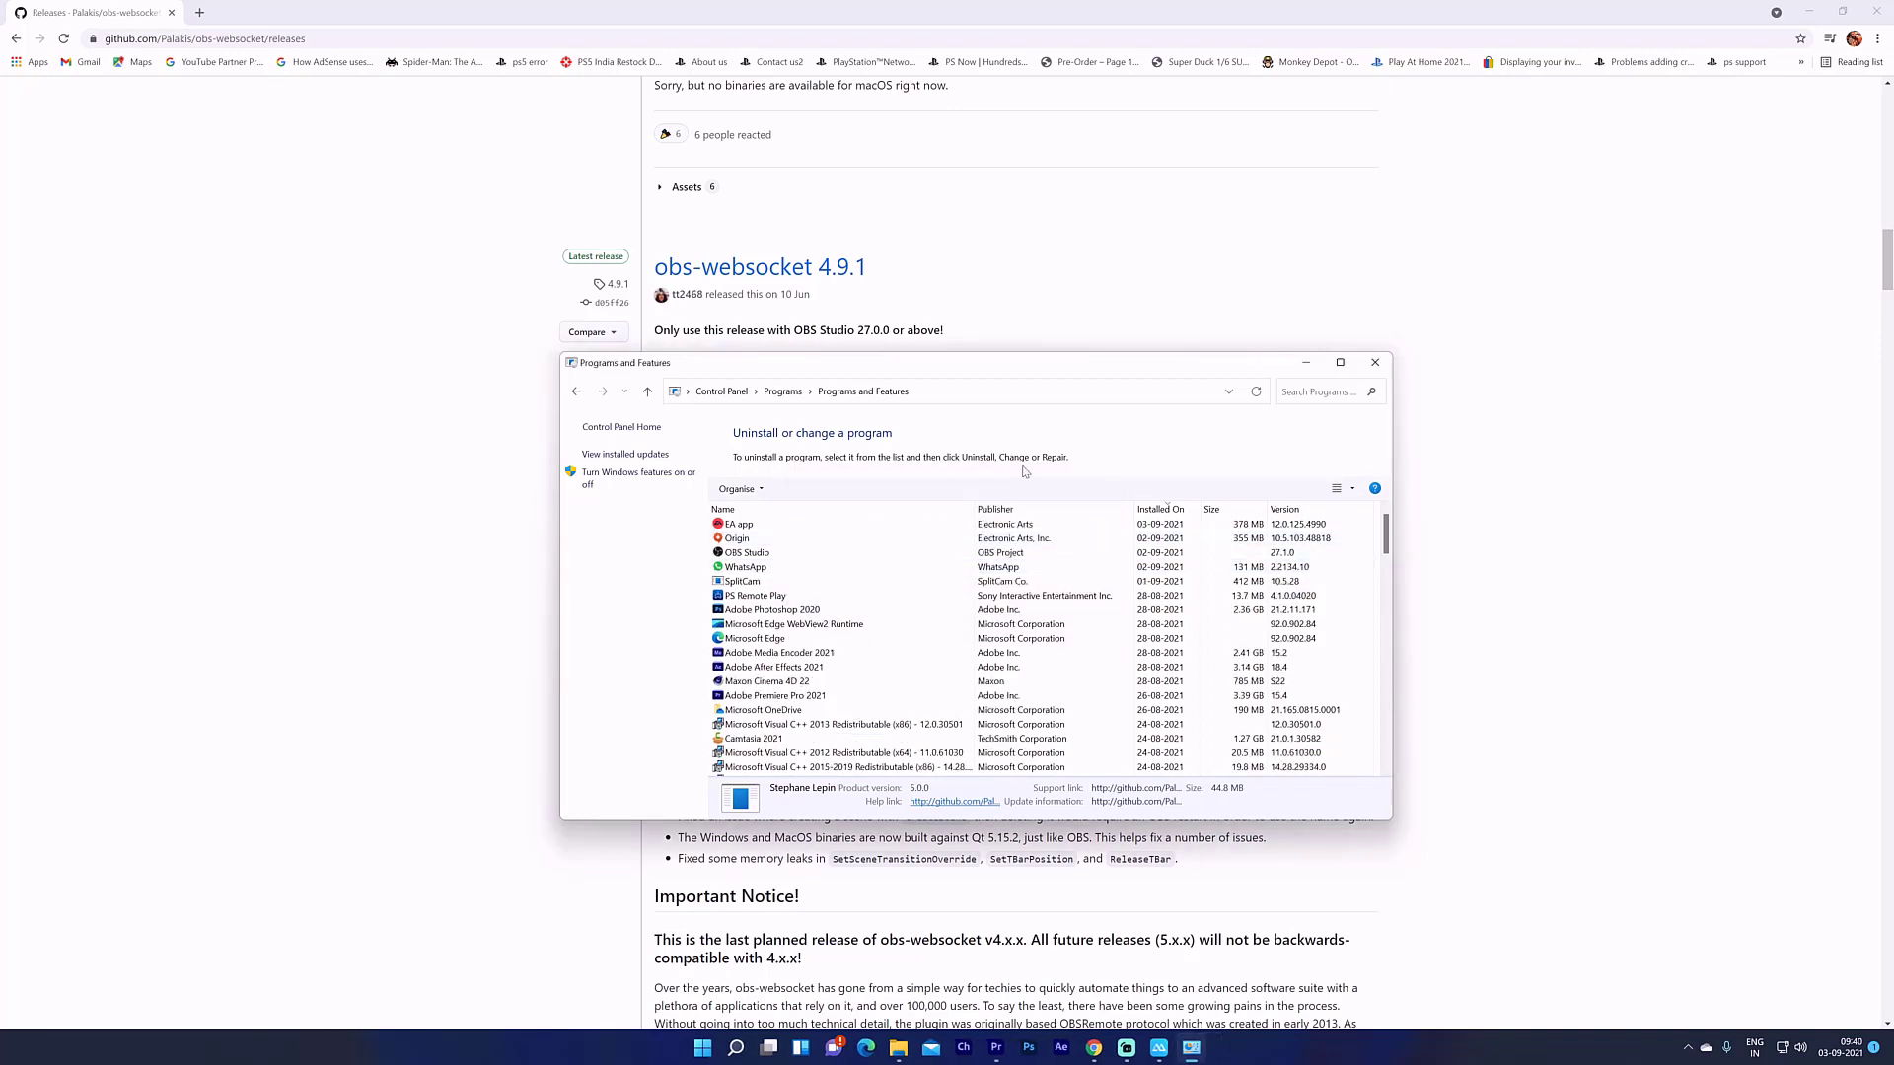
{"action": "left_click", "coordinate": [1375, 363]}
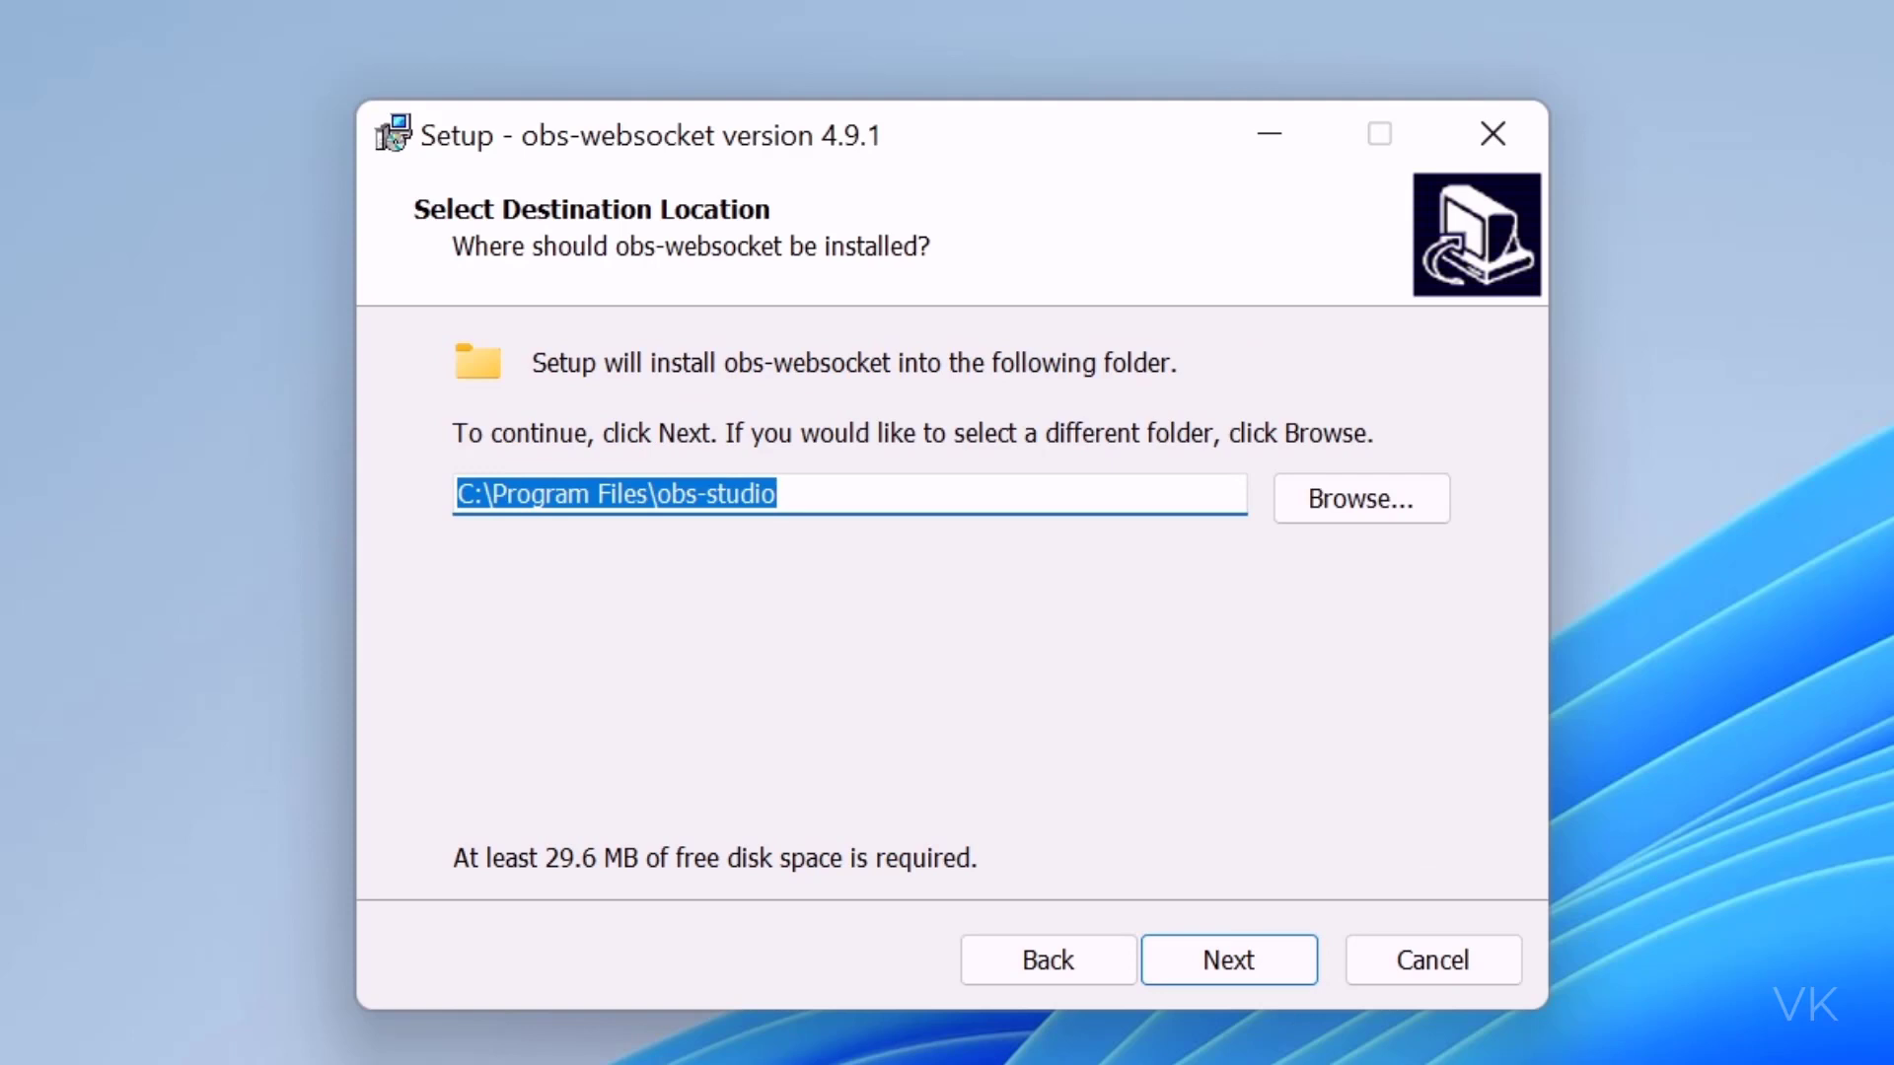
Install obs-websocket 4.9.1 with the default install folder and Start Menu folder.
{"action": "left_click", "coordinate": [1274, 957]}
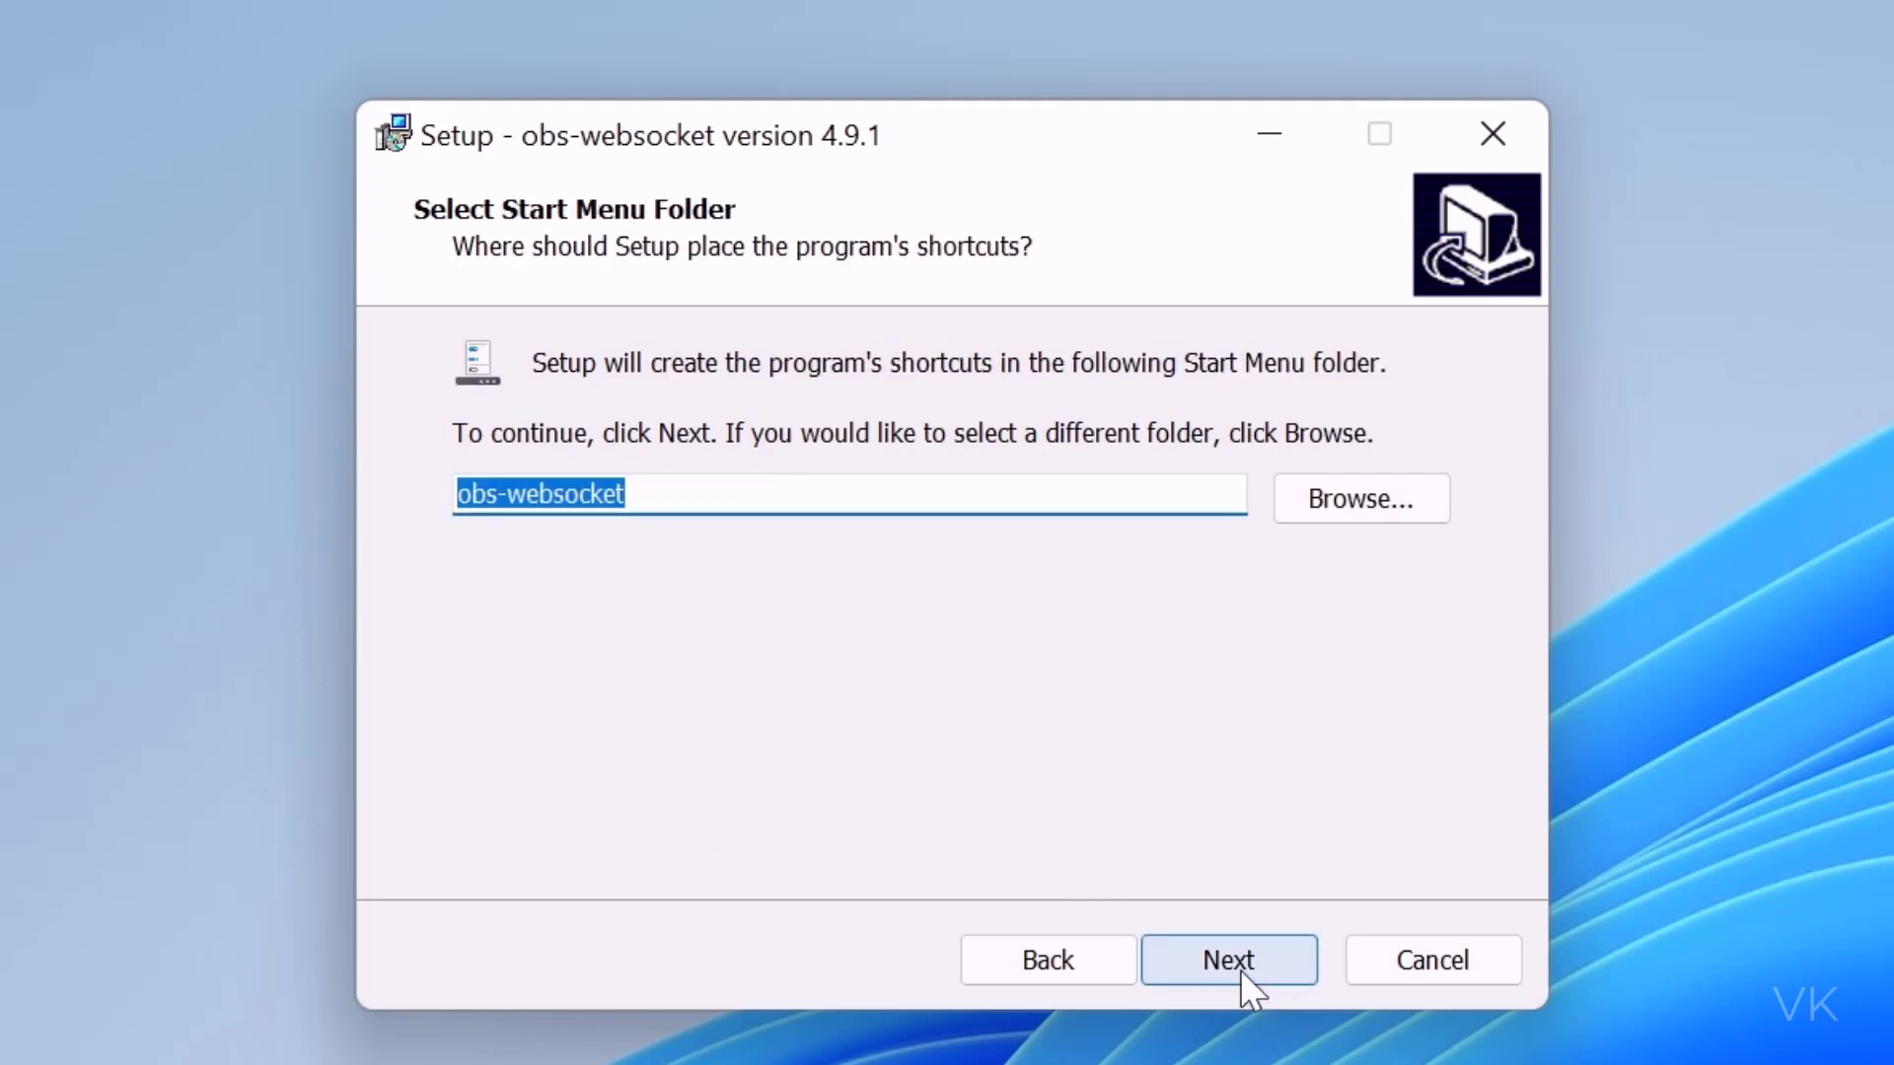
{"action": "left_click", "coordinate": [1237, 965]}
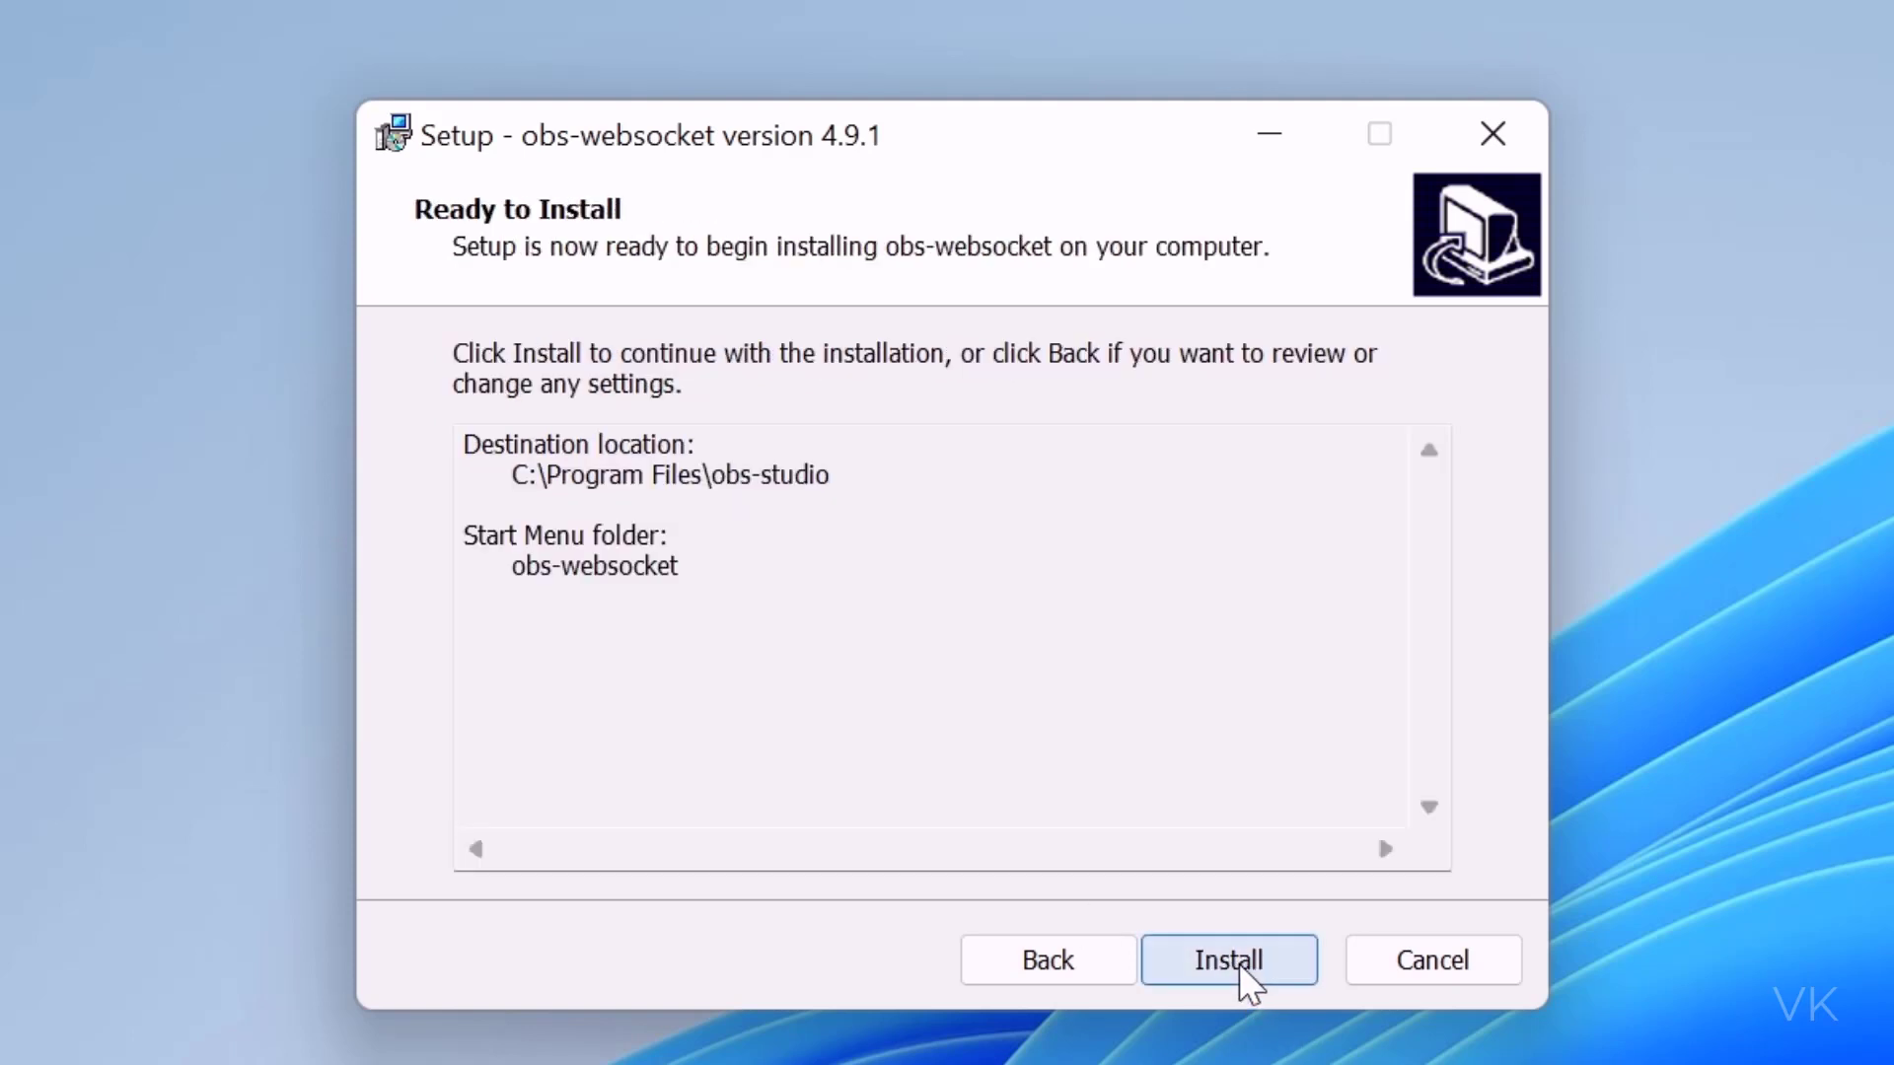
{"action": "left_click", "coordinate": [1239, 963]}
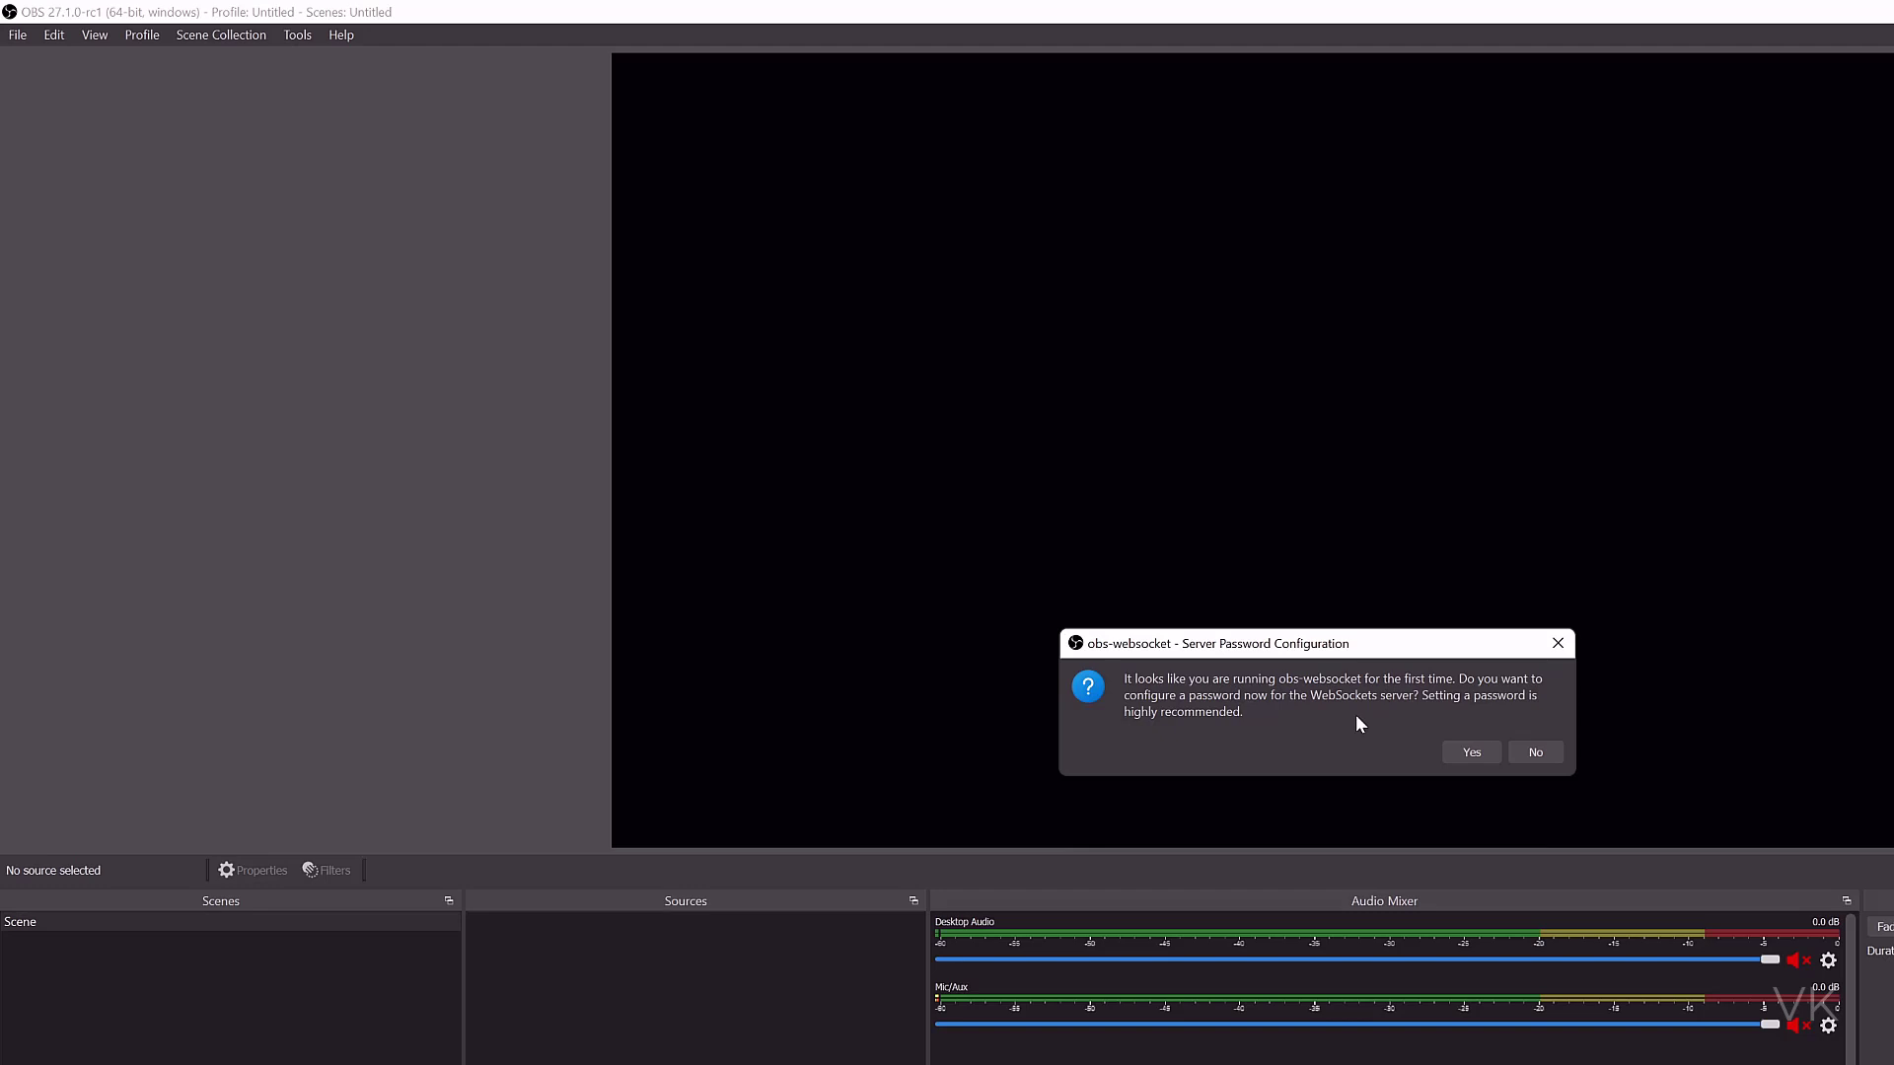
Skip the first-run prompt and replace the WebSockets server password with a new four-character one.
{"action": "left_click", "coordinate": [1558, 643]}
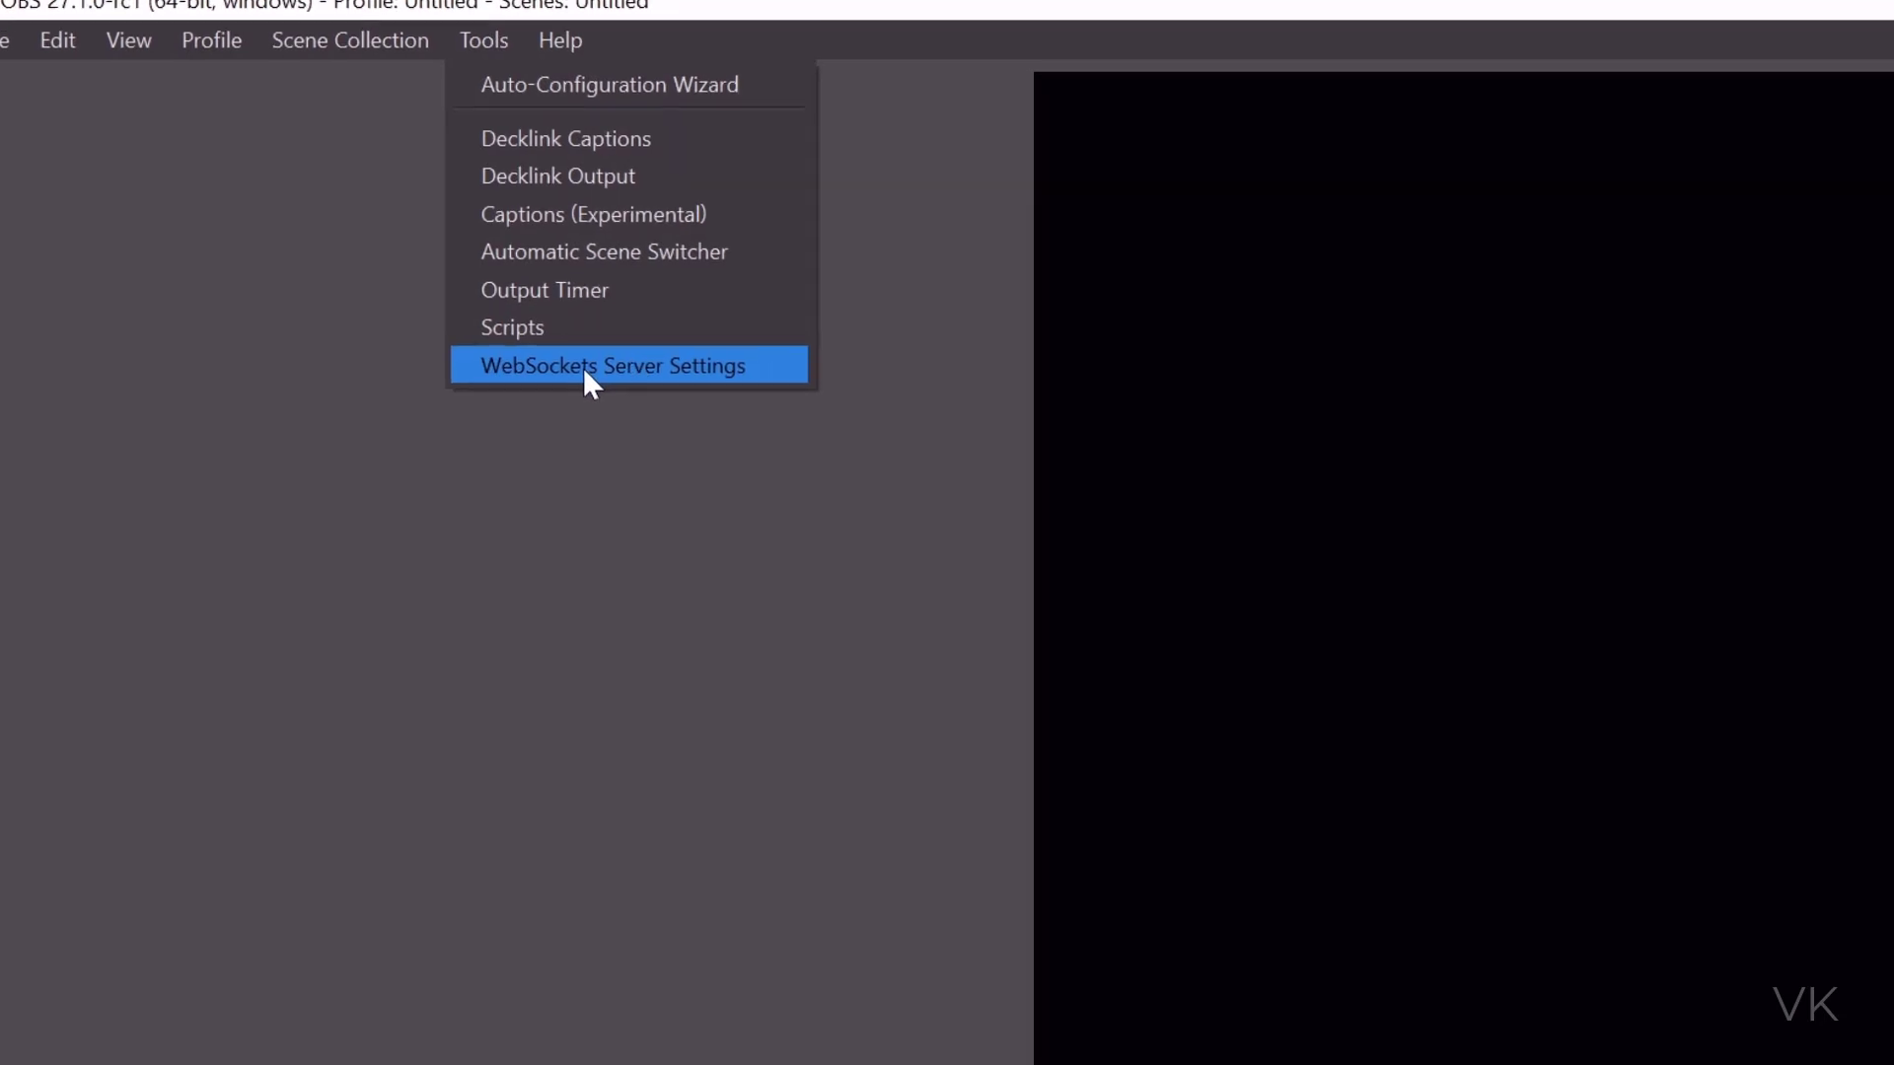
{"action": "left_click", "coordinate": [641, 384]}
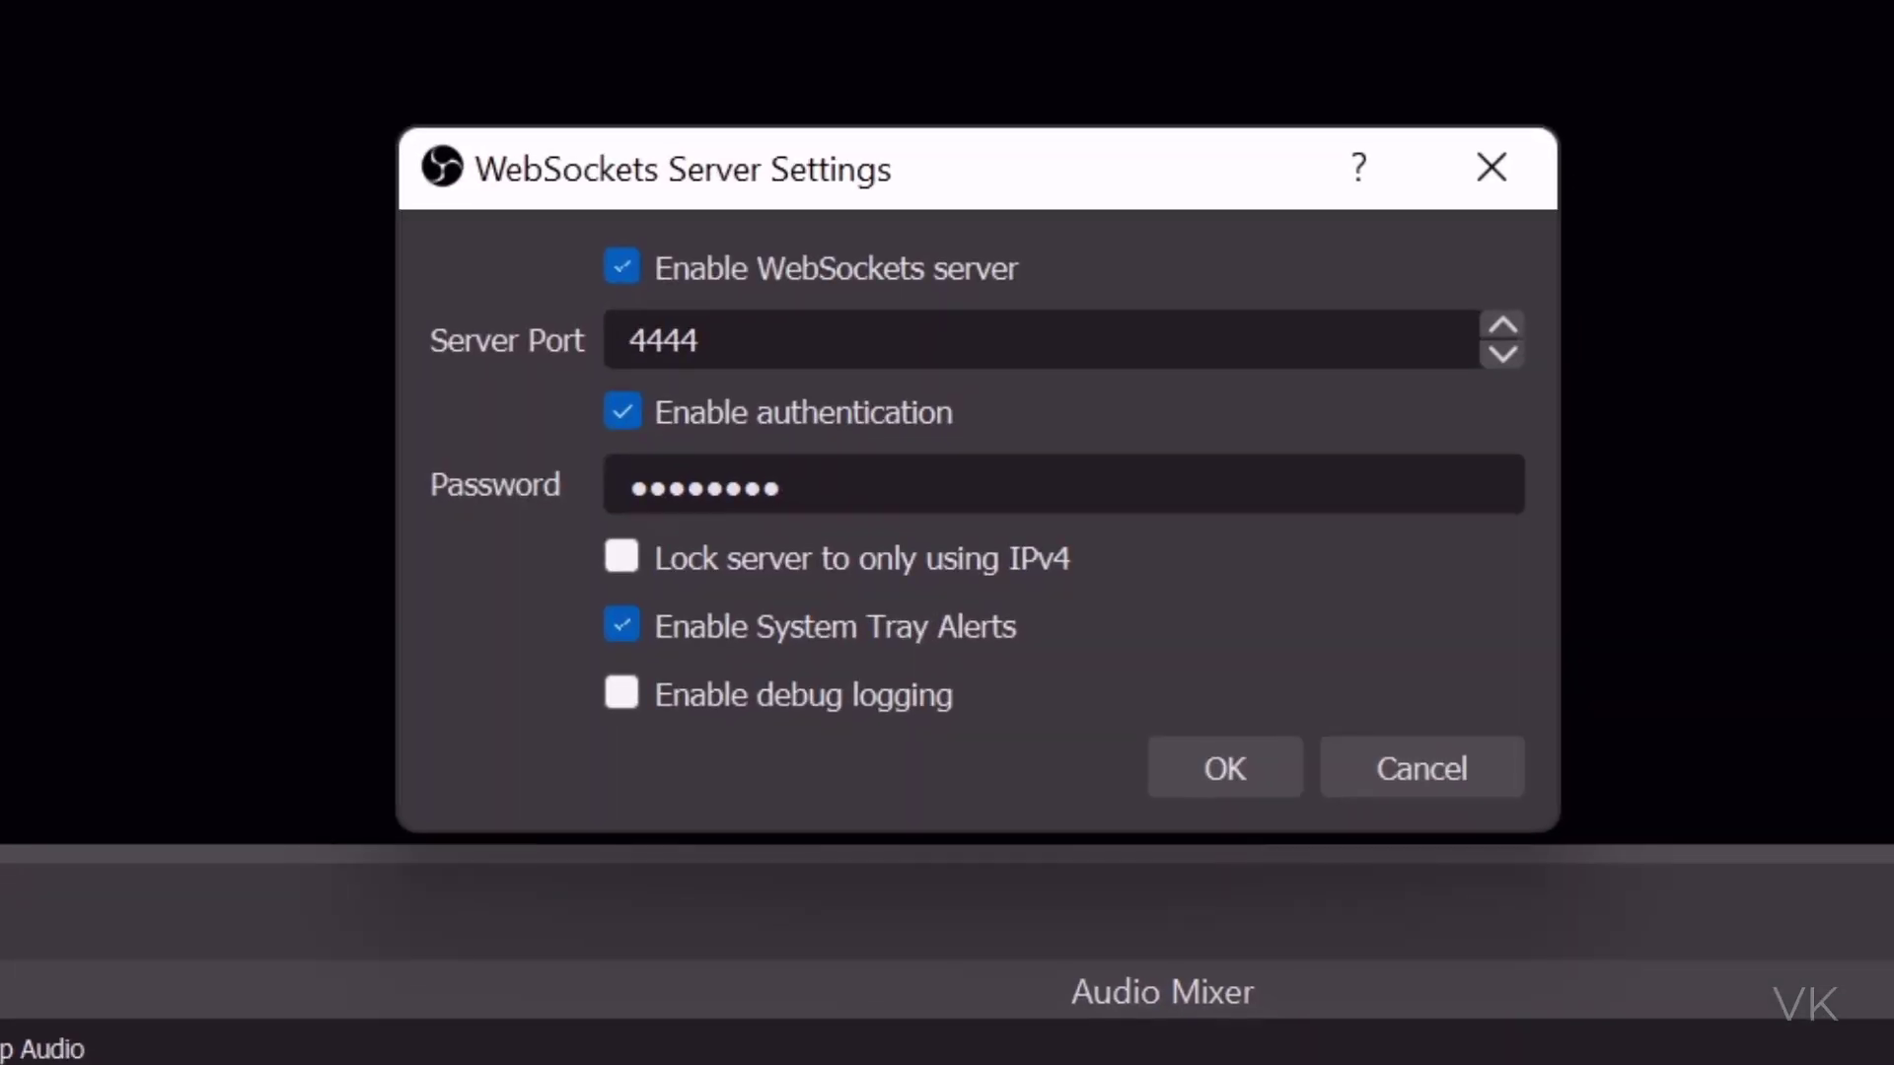
{"action": "left_click_drag", "start_coordinate": [867, 198], "coordinate": [926, 211]}
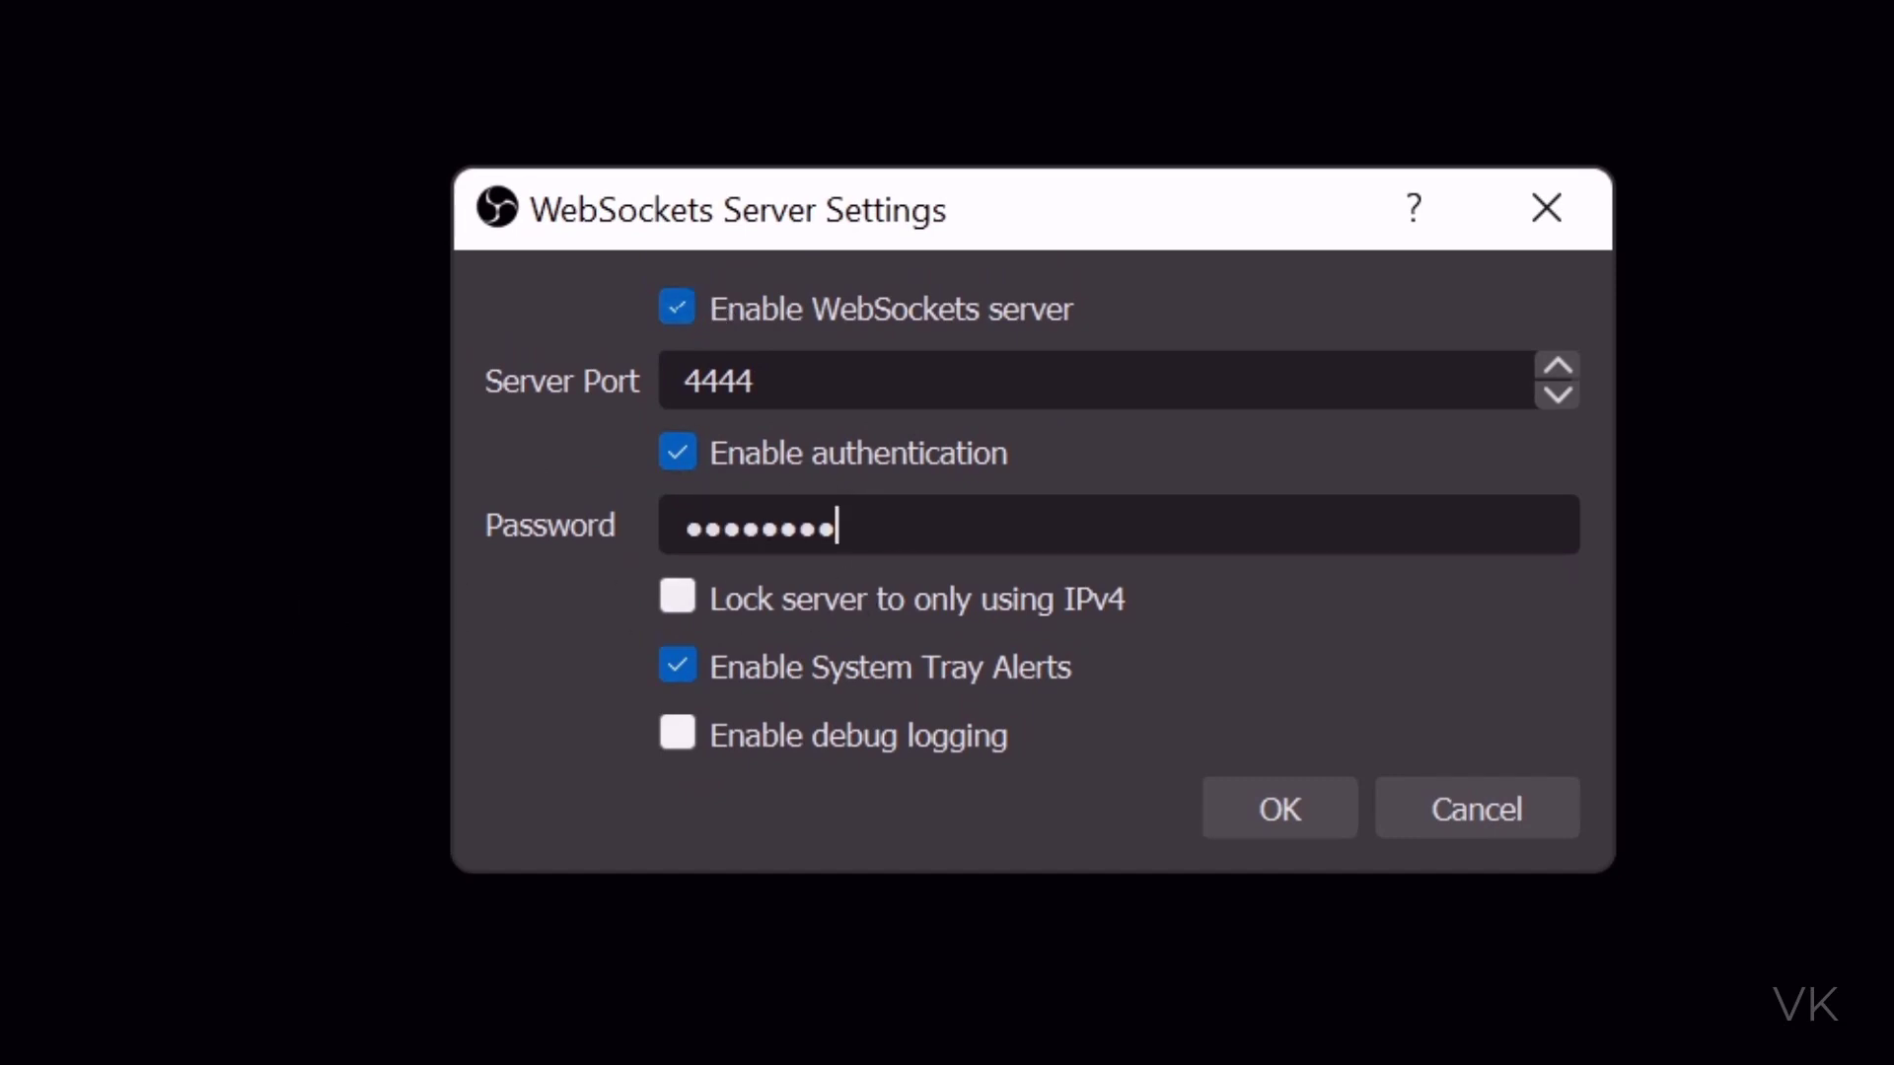
{"action": "key", "text": "ctrl+a"}
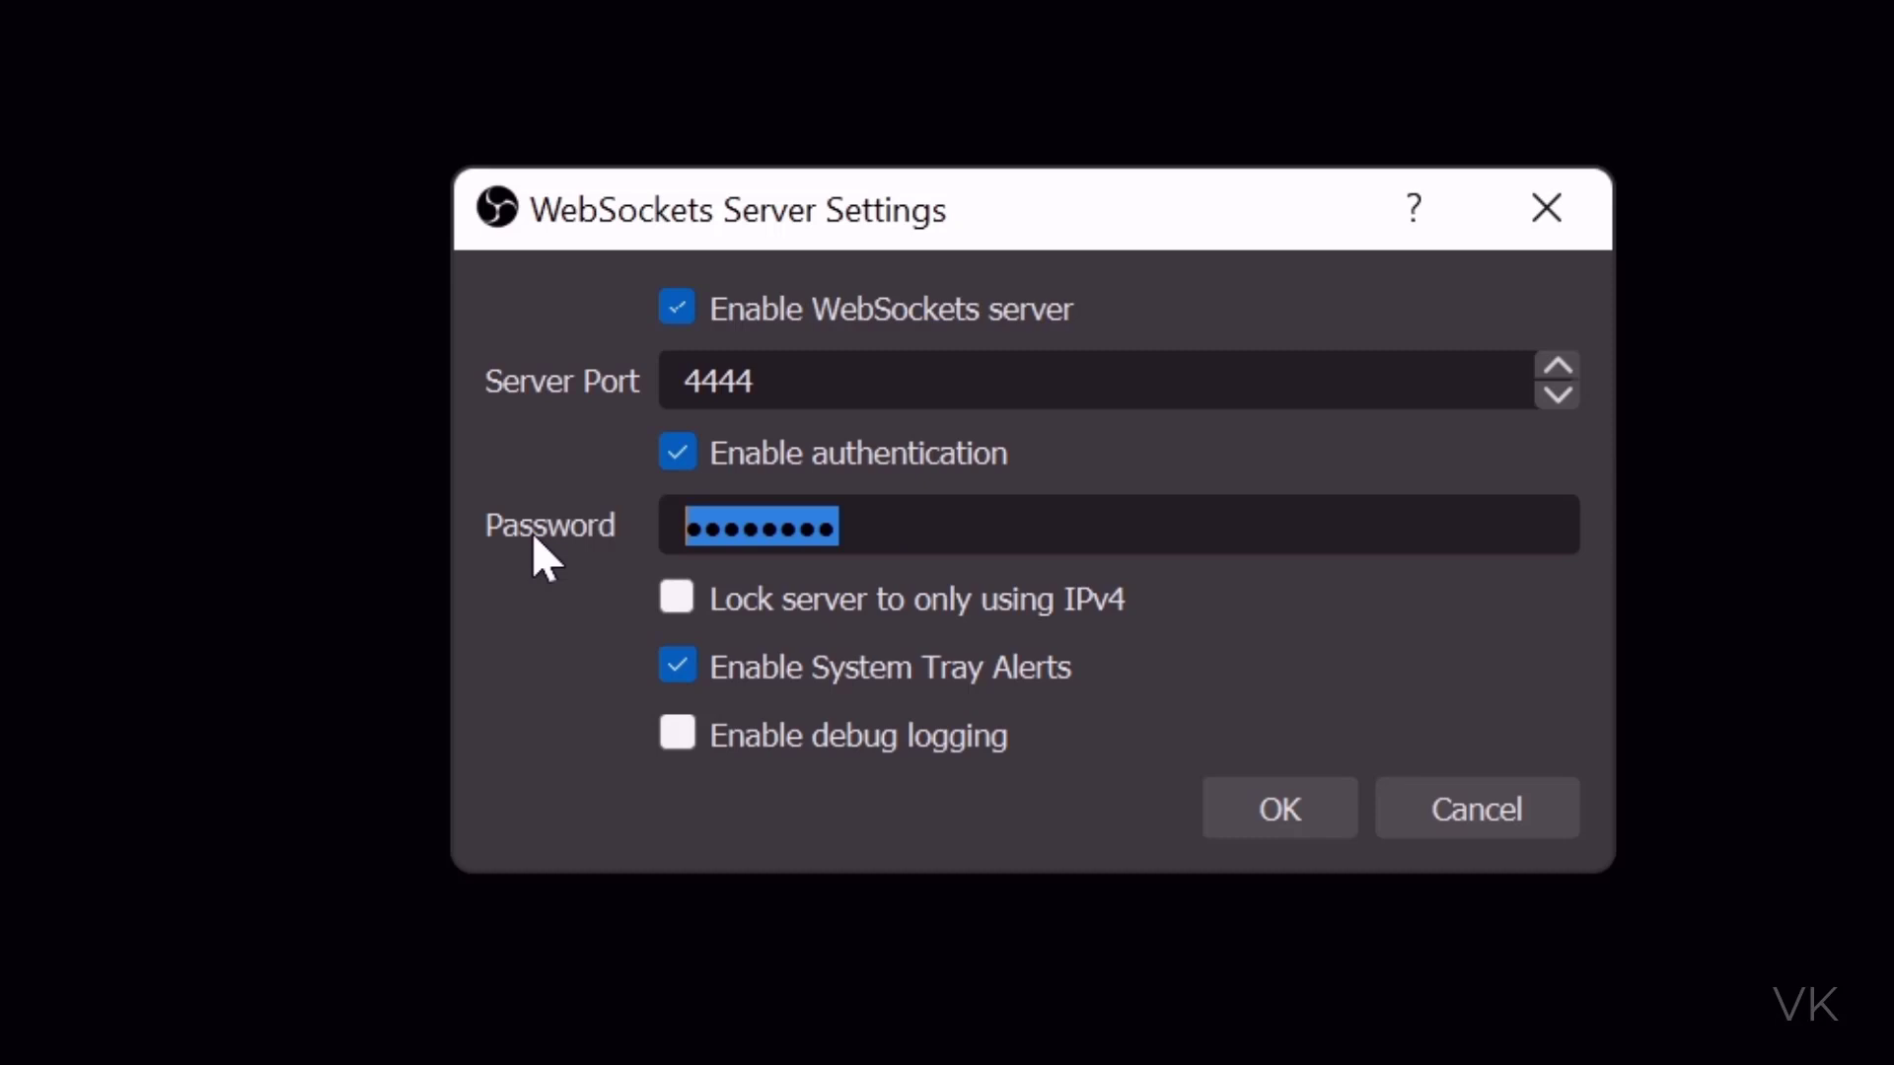
{"action": "type", "text": "****"}
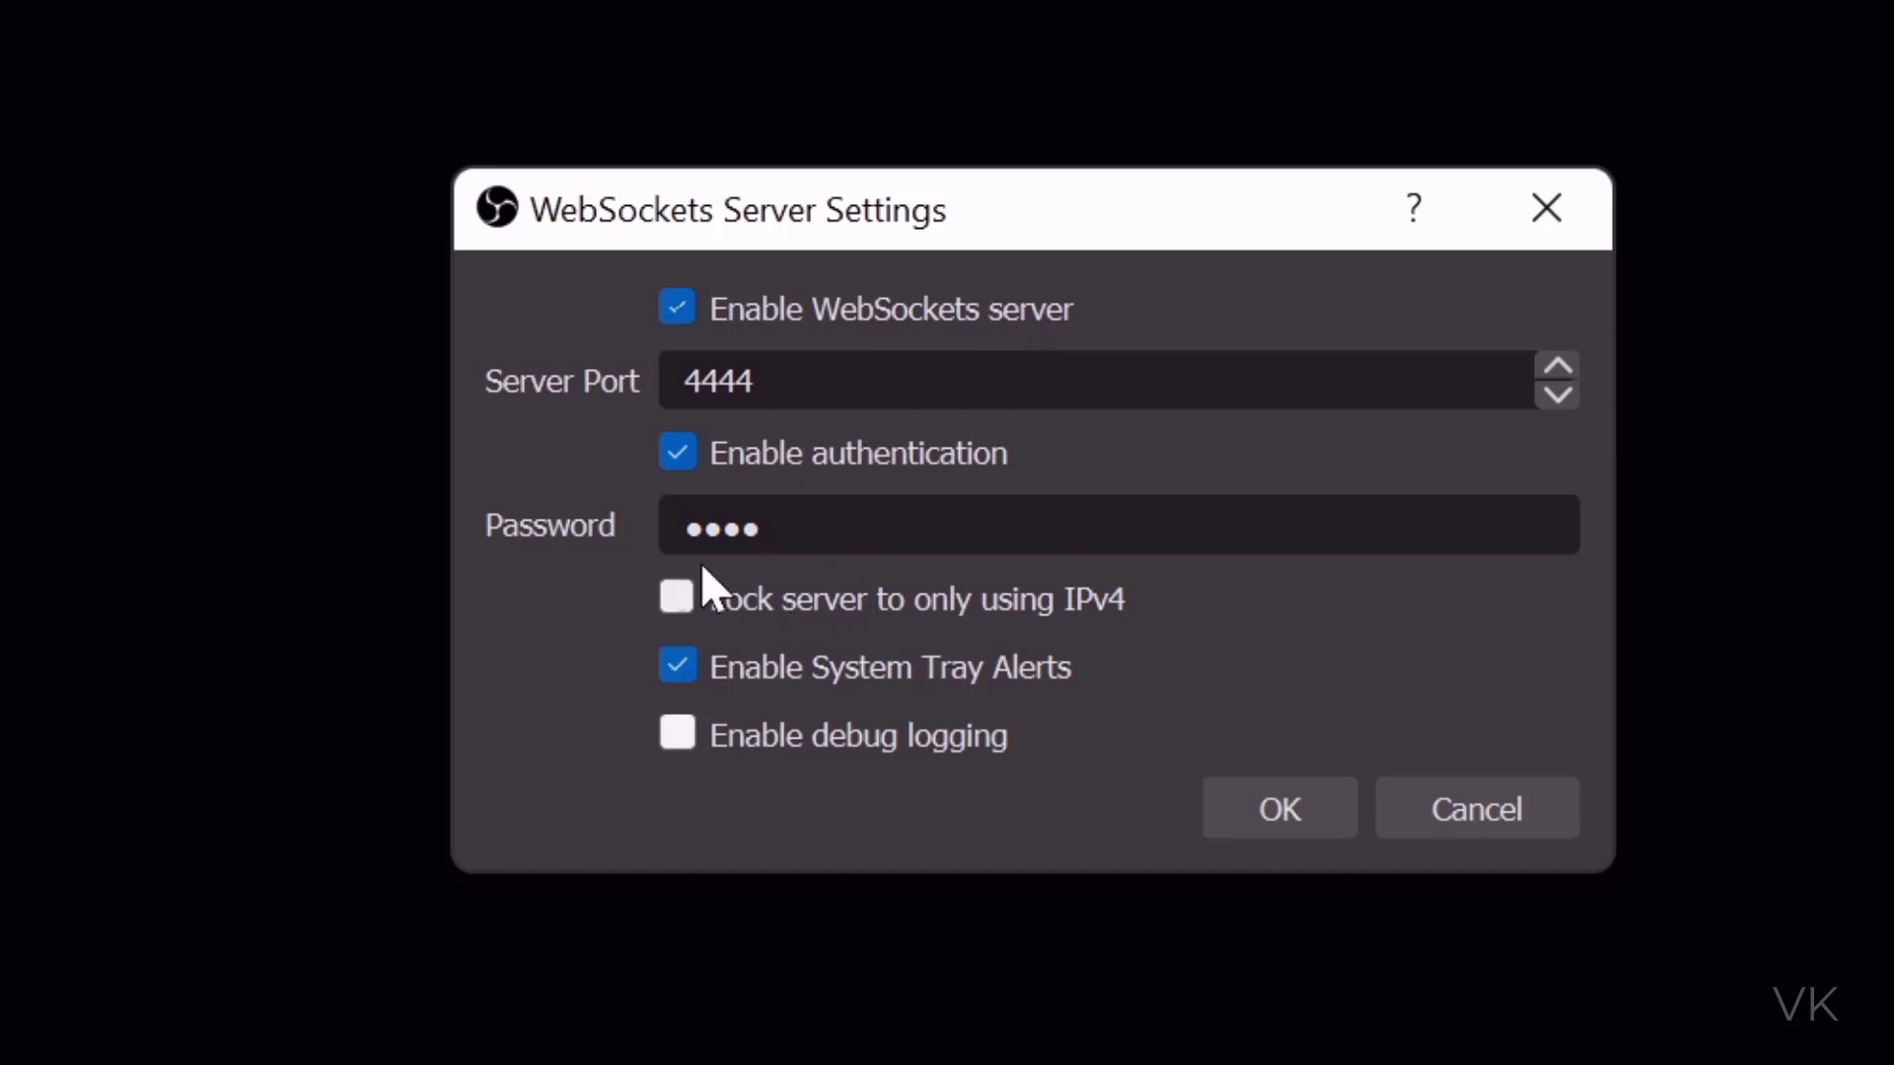
{"action": "key", "text": "ctrl+a"}
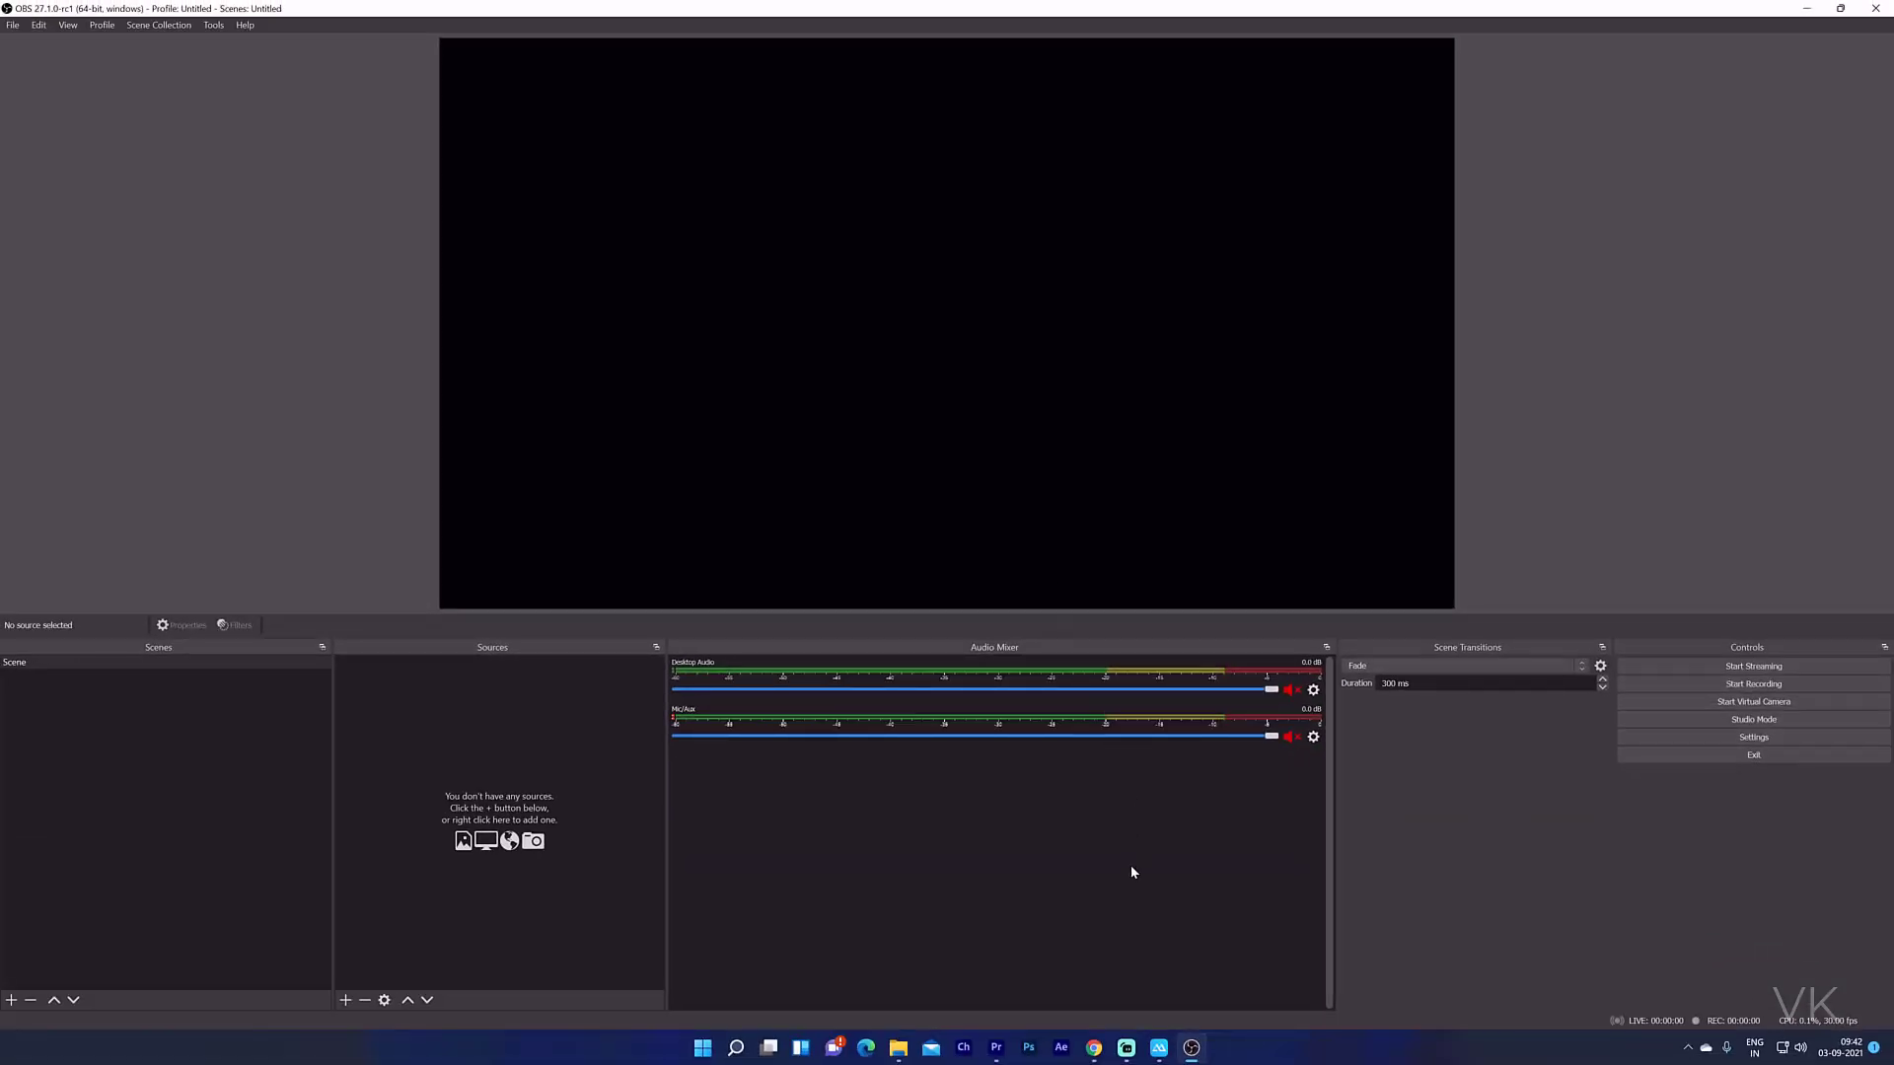
In StreamControl, dismiss the chooser and add a new OBS Studio connection.
{"action": "left_click", "coordinate": [1159, 1047]}
{"action": "left_click", "coordinate": [1160, 588]}
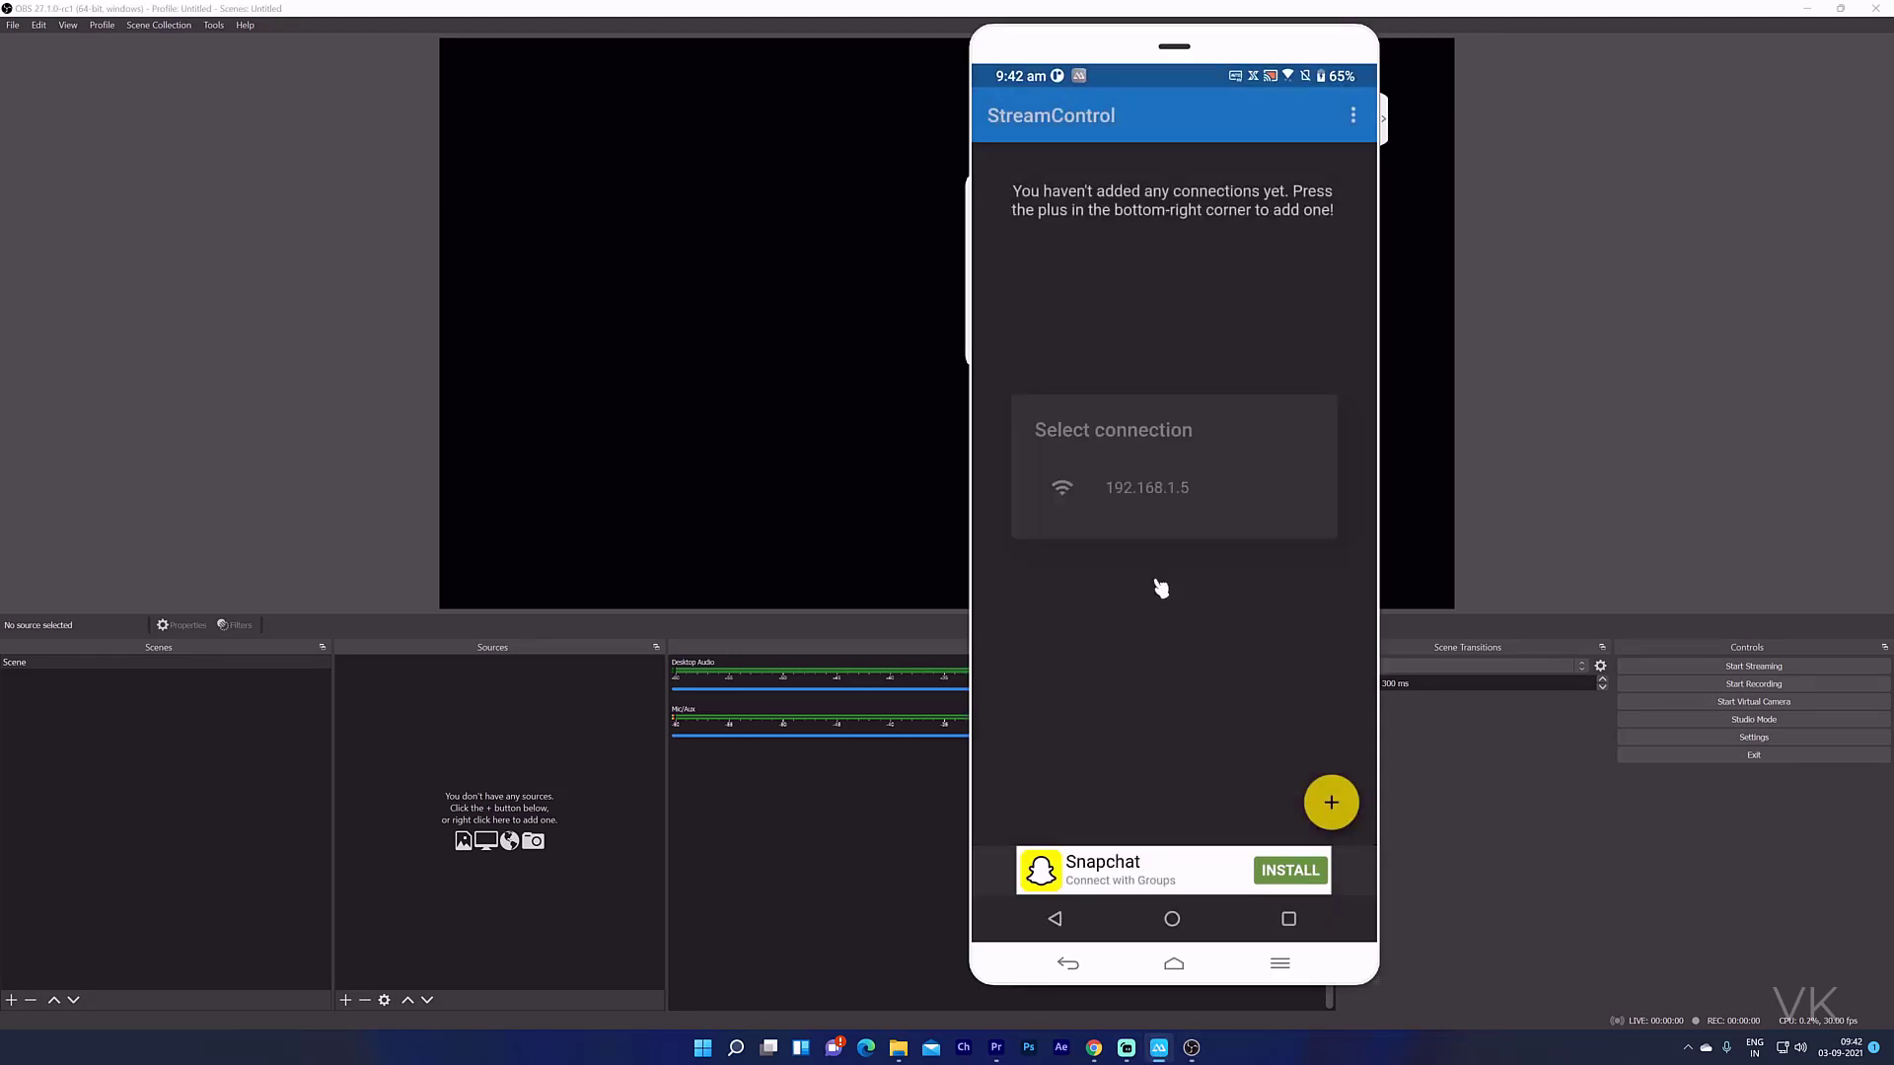
{"action": "left_click", "coordinate": [1331, 804]}
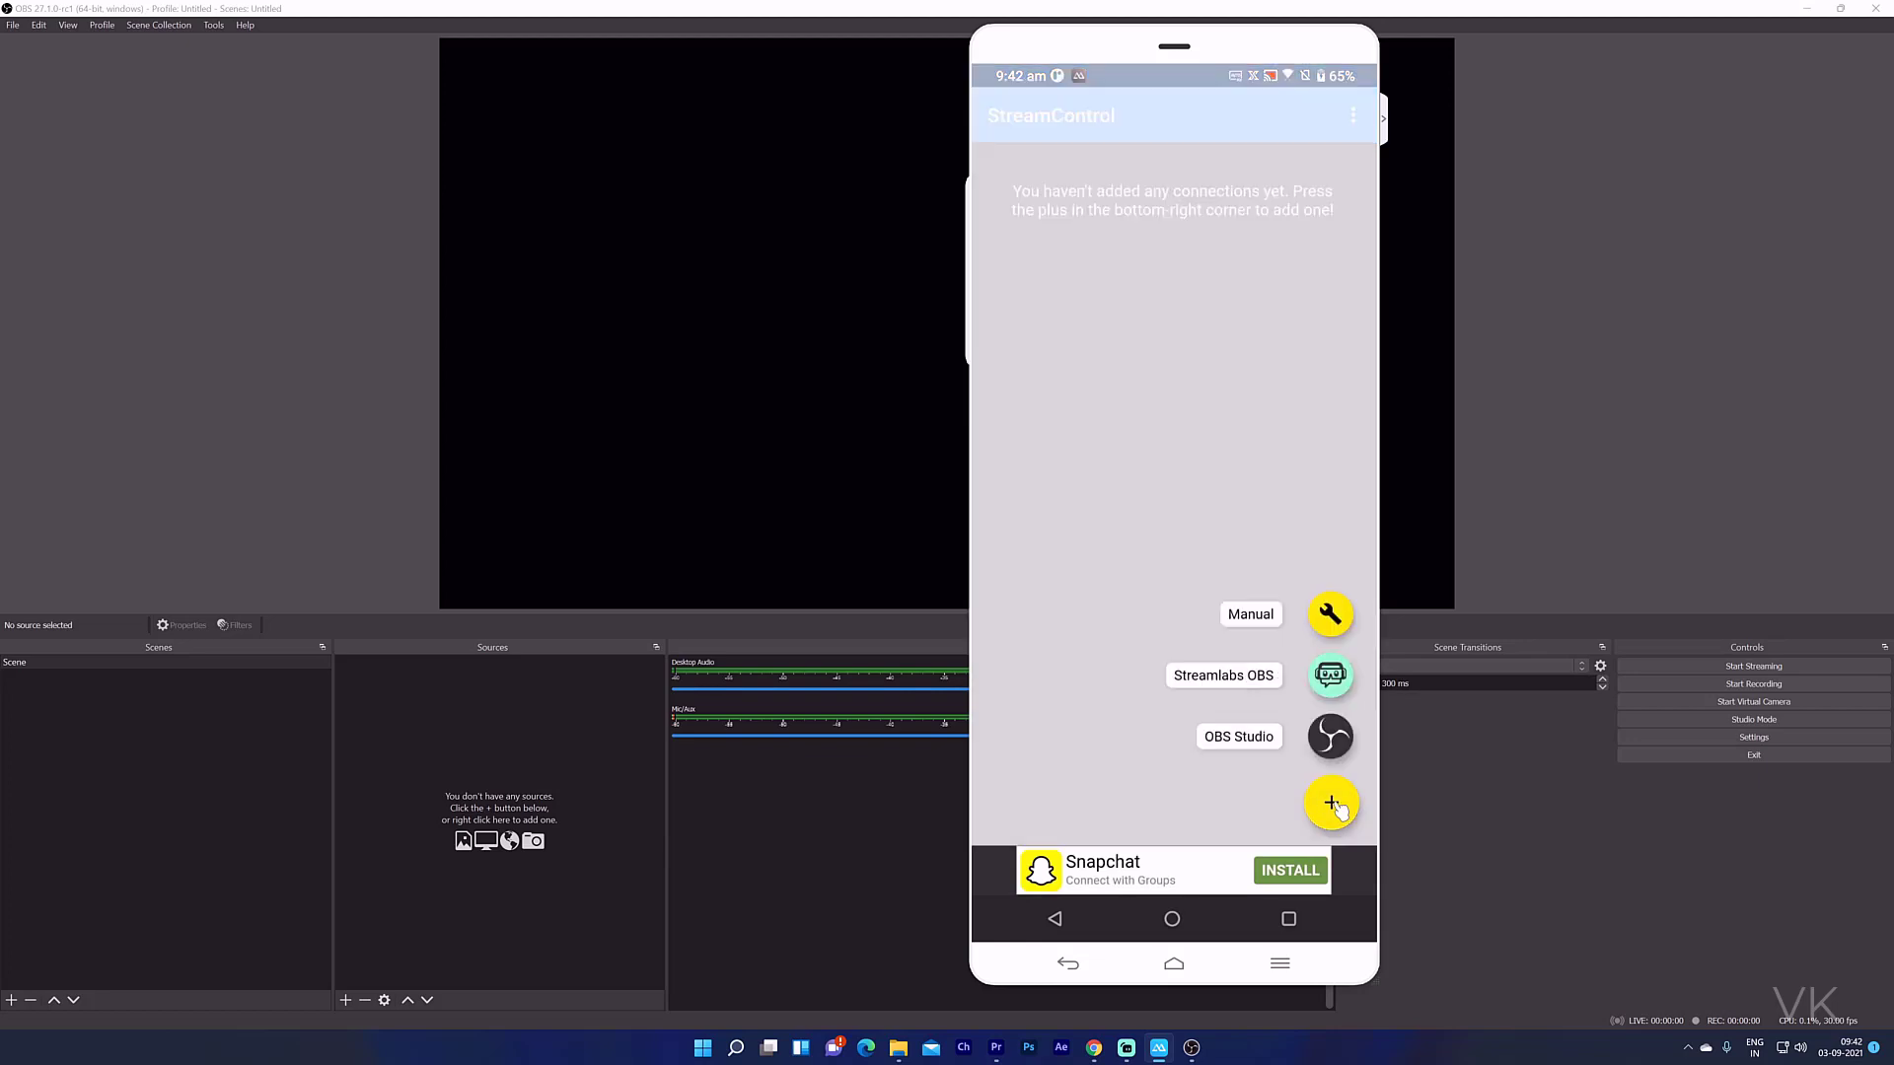
{"action": "left_click", "coordinate": [1248, 740]}
Show OBS WebSockets Server Settings alongside and scan for OBS on port 4444.
{"action": "left_click", "coordinate": [213, 25]}
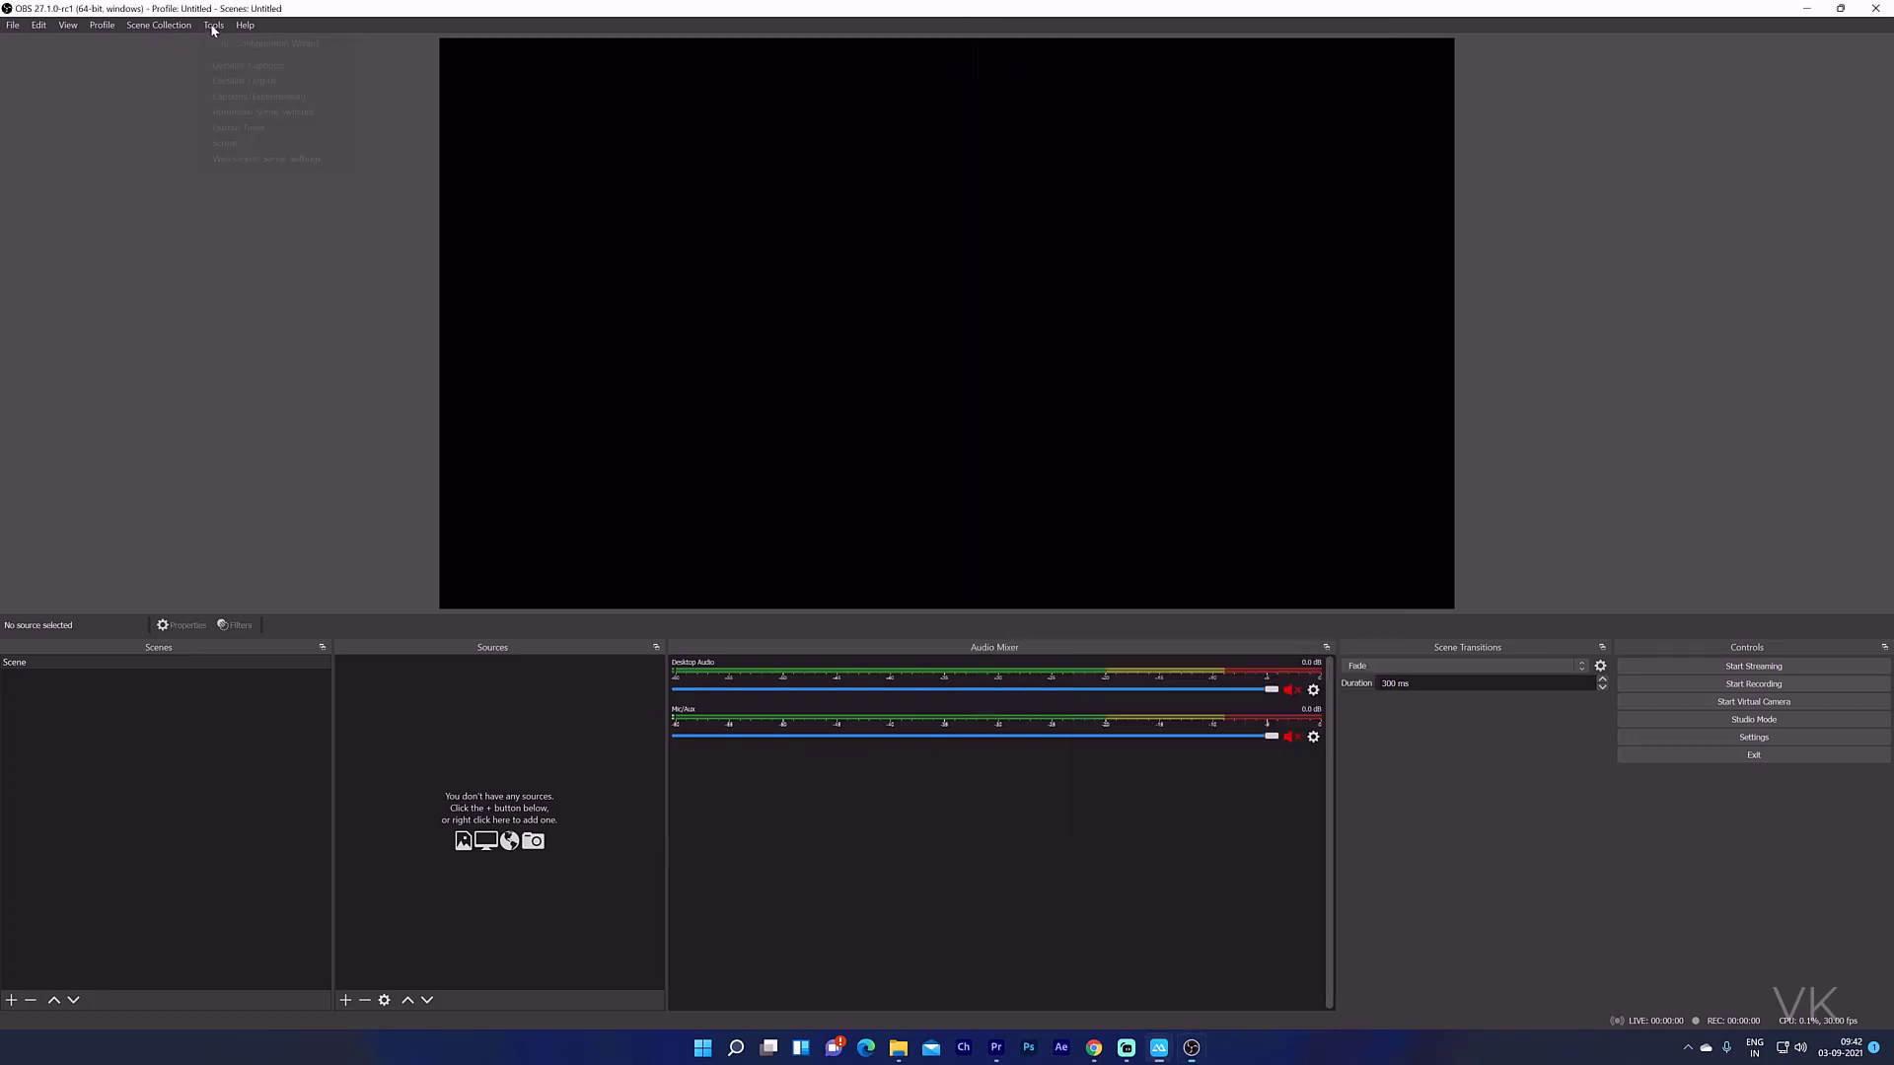
{"action": "left_click", "coordinate": [264, 159]}
{"action": "left_click_drag", "start_coordinate": [960, 289], "coordinate": [706, 276]}
{"action": "left_click", "coordinate": [1159, 1047]}
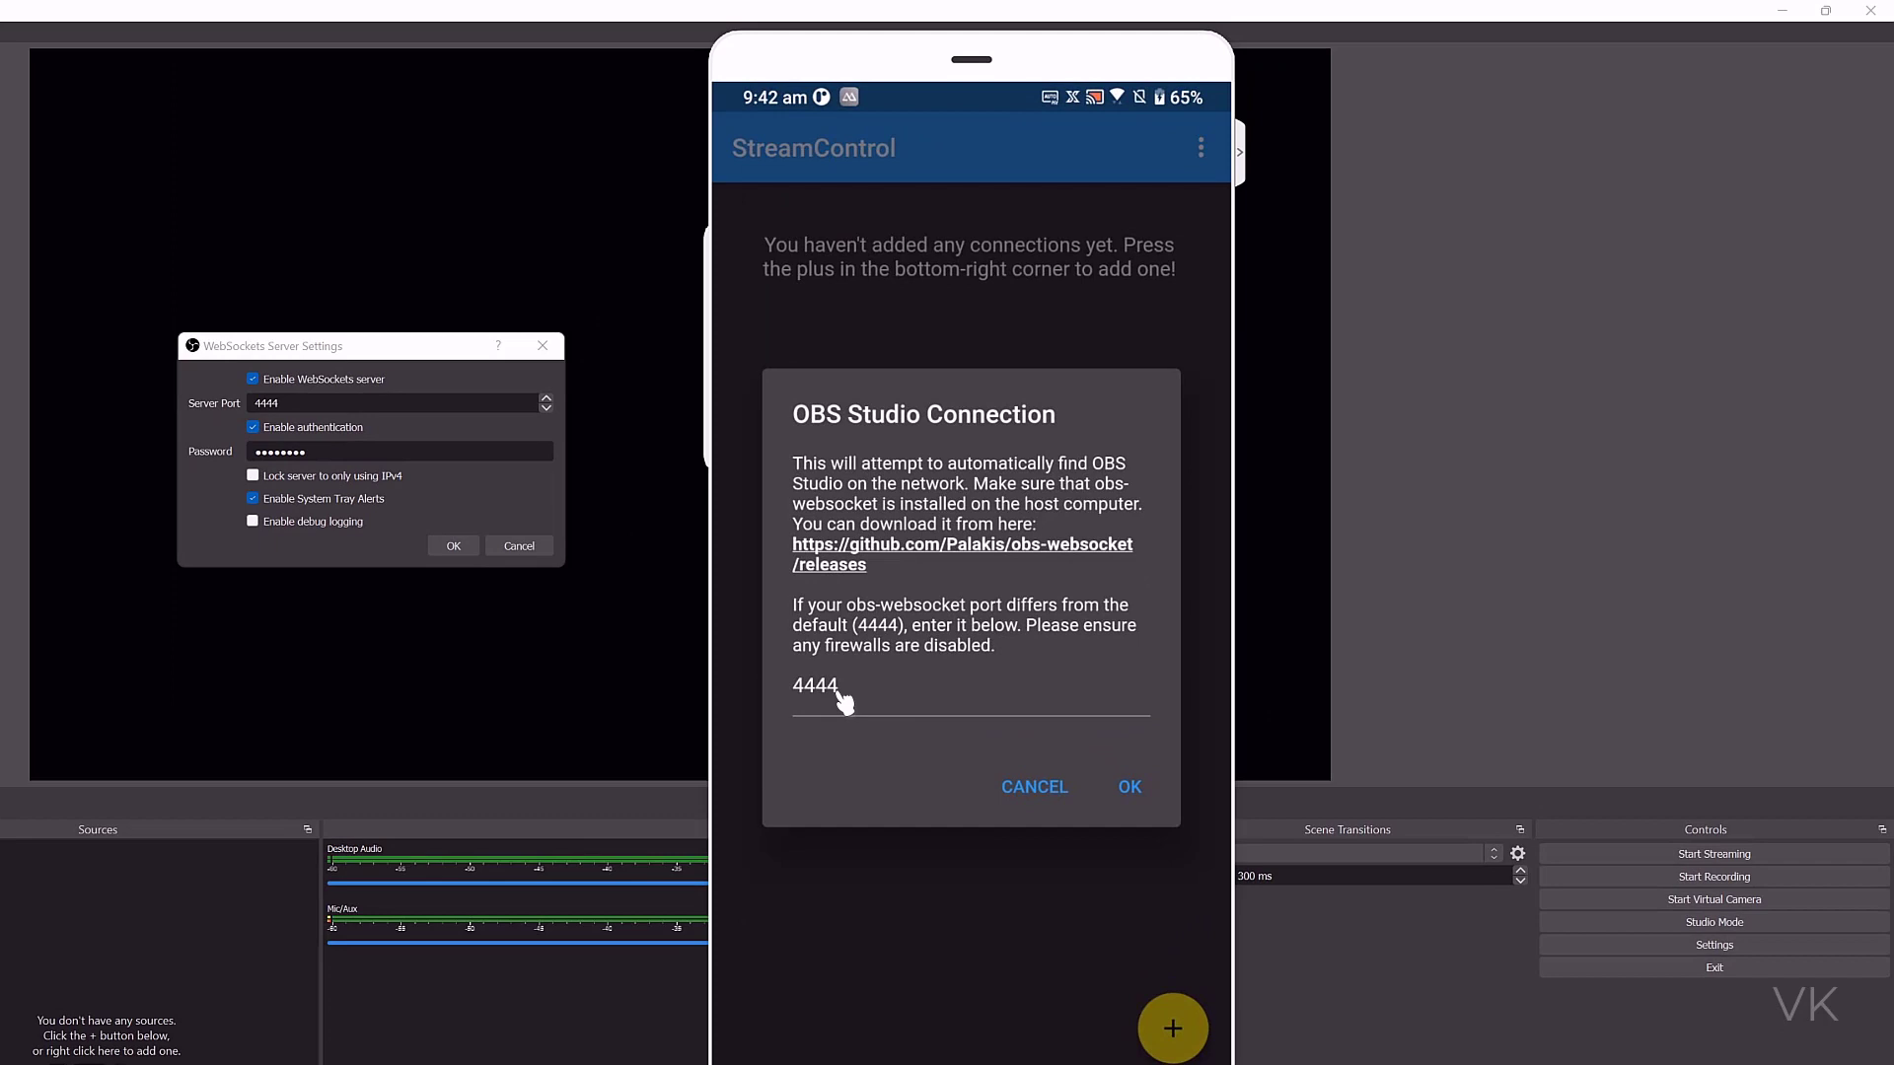
{"action": "left_click", "coordinate": [1132, 787]}
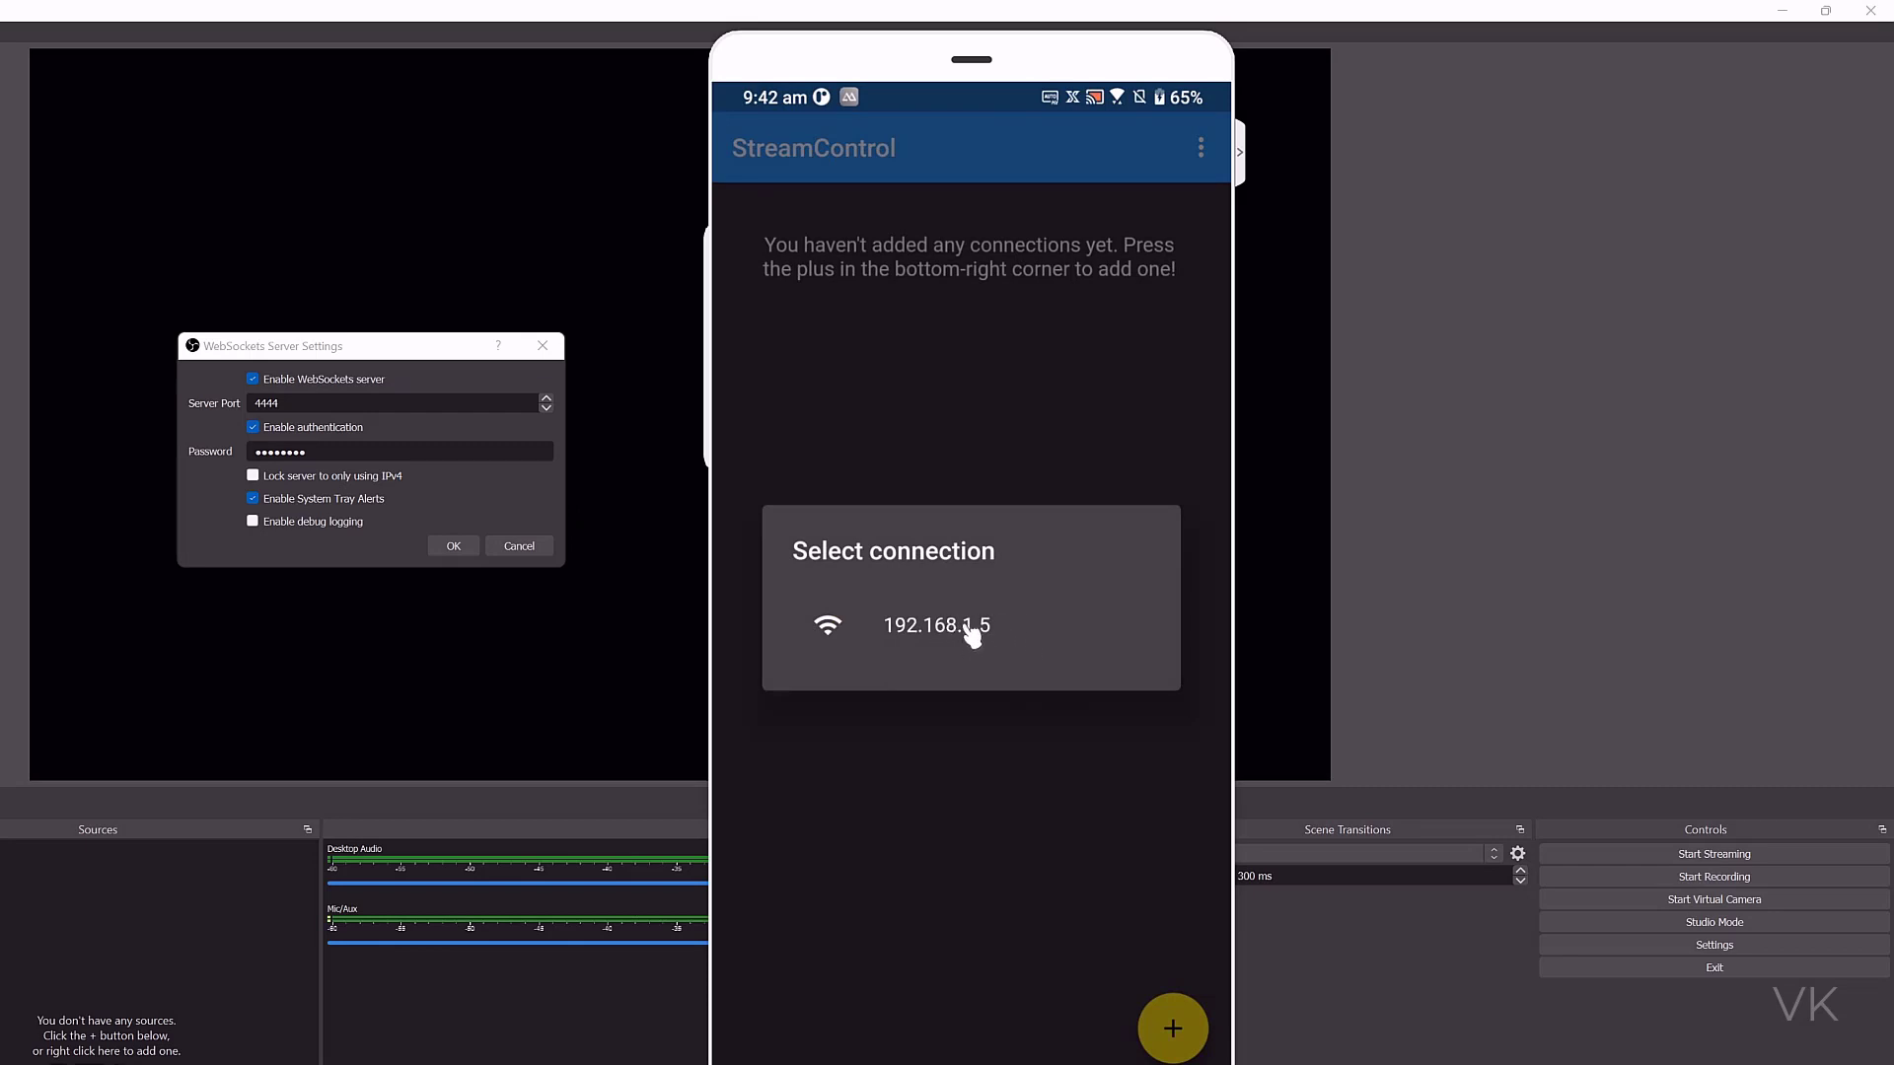
Connect to 192.168.1.5 with the WebSockets password and save it as 'OBS Studio Remote Control'.
{"action": "left_click", "coordinate": [973, 637]}
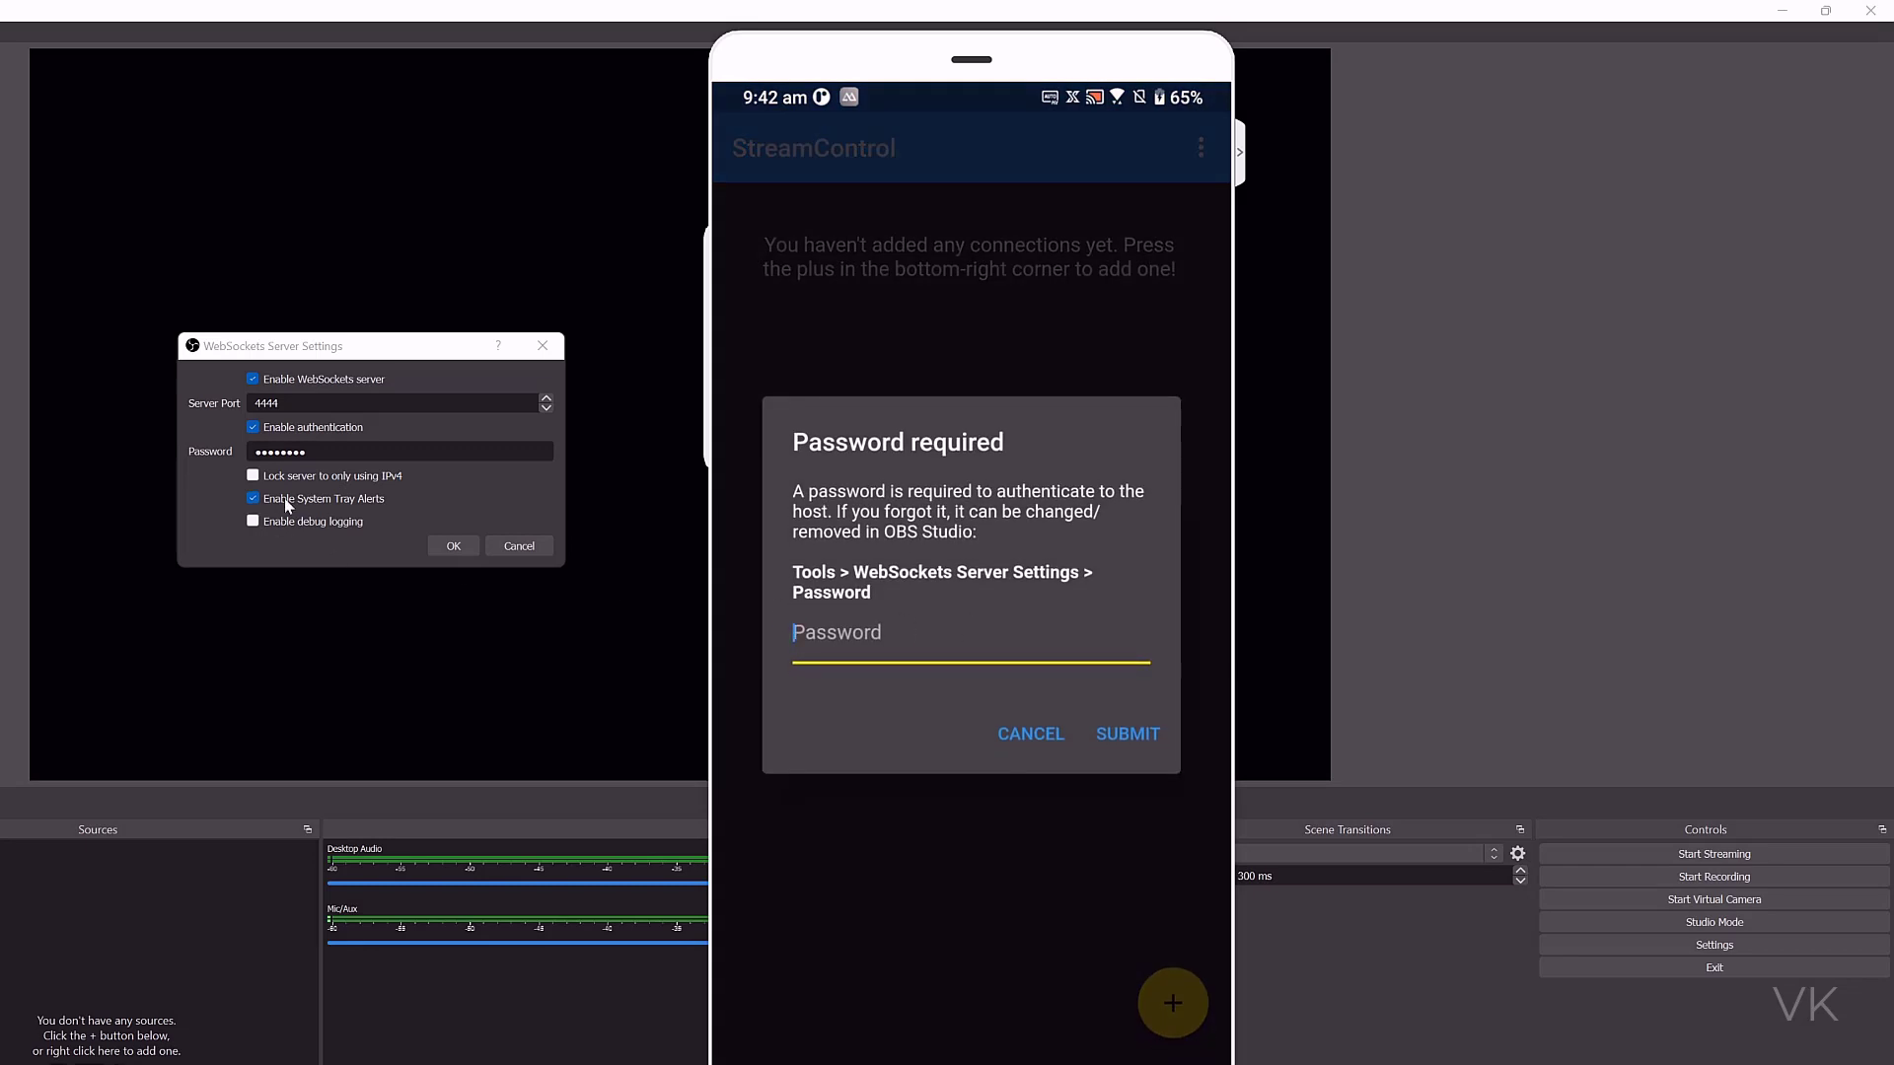
{"action": "left_click_drag", "start_coordinate": [314, 452], "coordinate": [223, 454]}
{"action": "key", "text": "ctrl+v"}
{"action": "left_click", "coordinate": [1137, 740]}
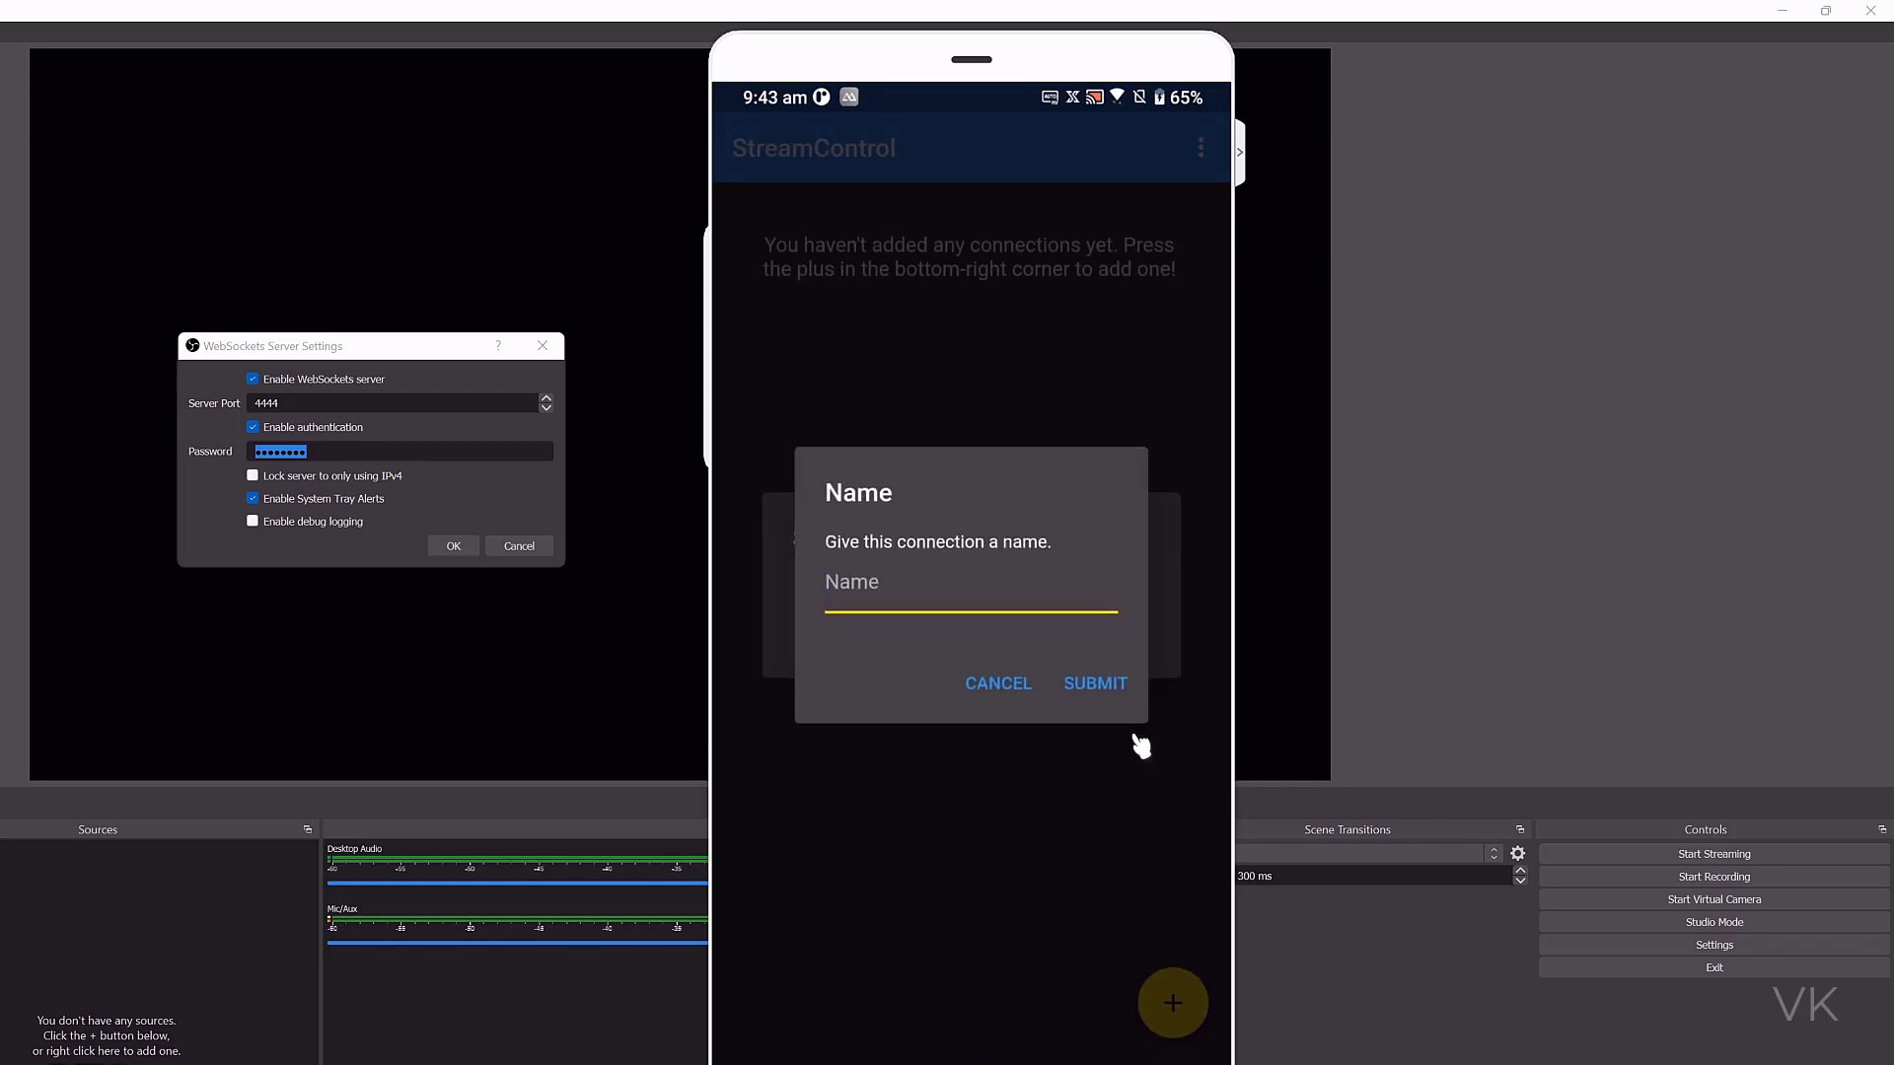
{"action": "type", "text": "OBS Studio Remote Control"}
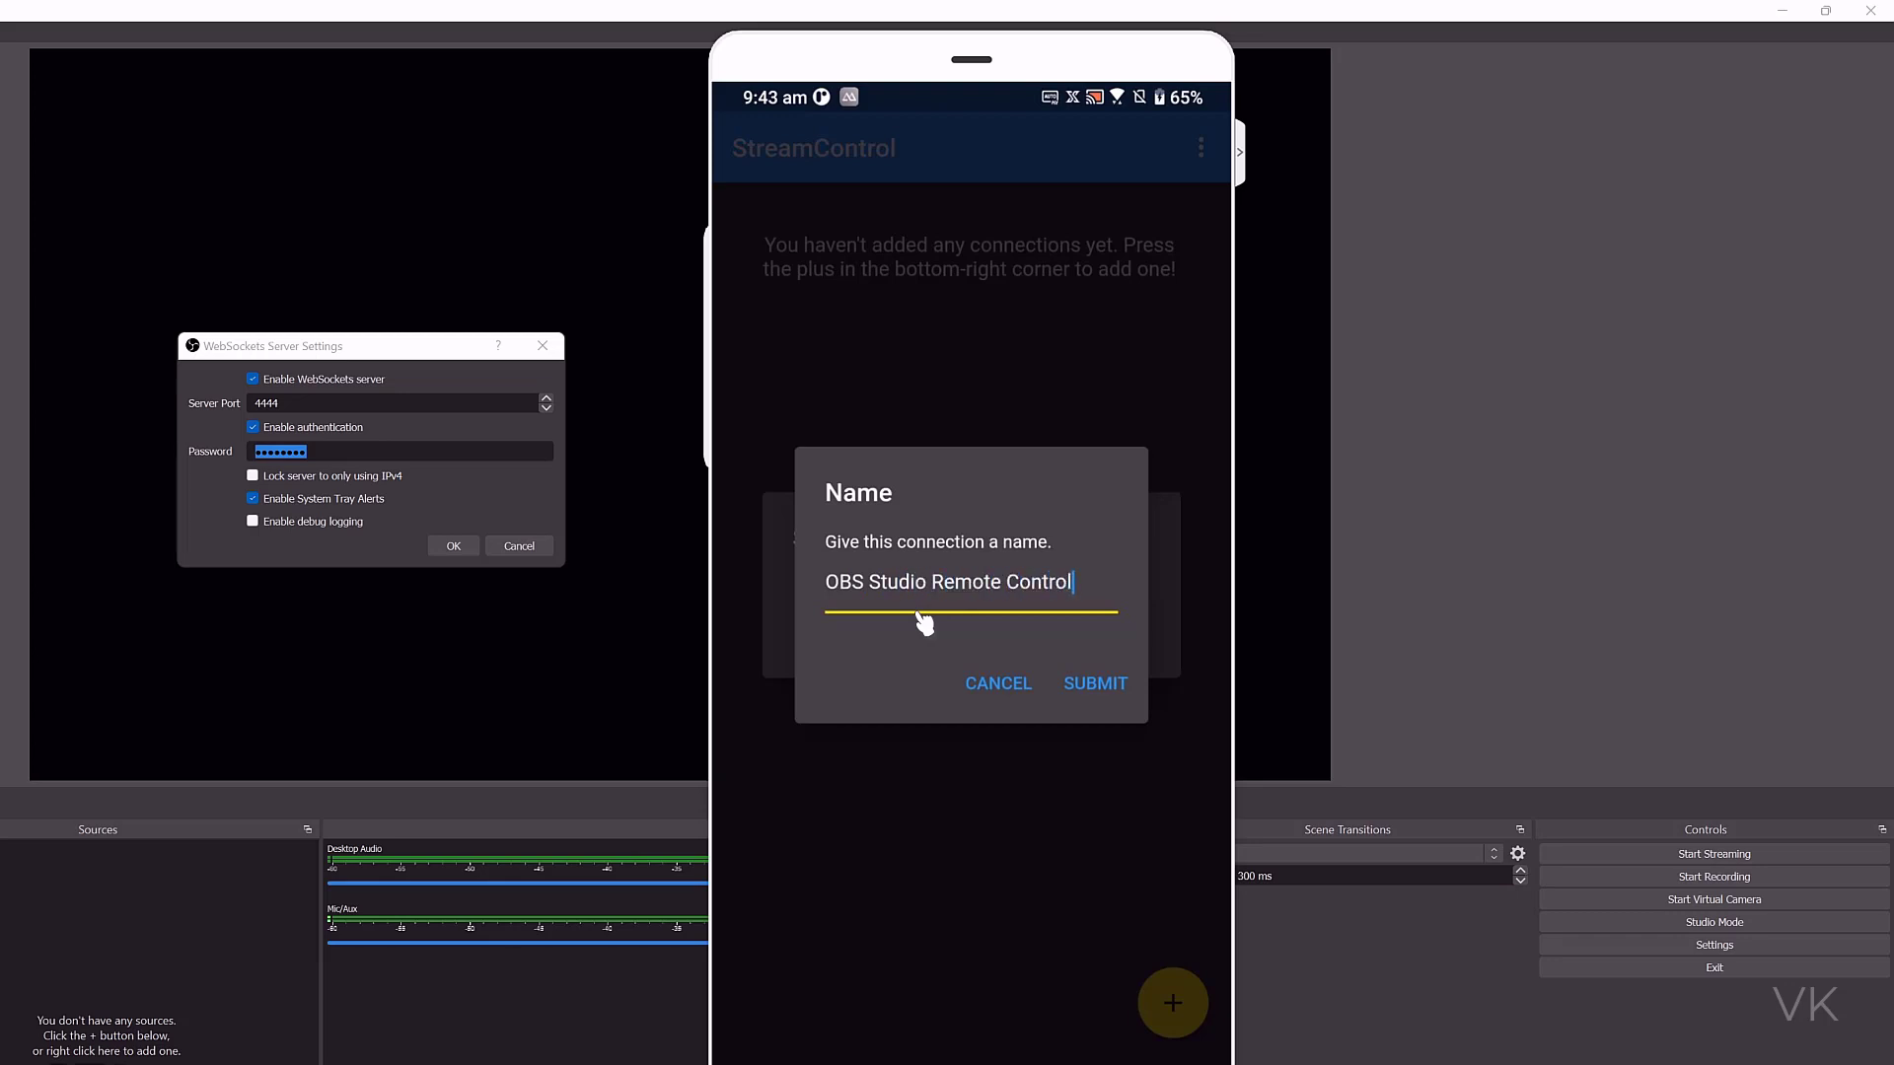
{"action": "left_click", "coordinate": [1101, 683]}
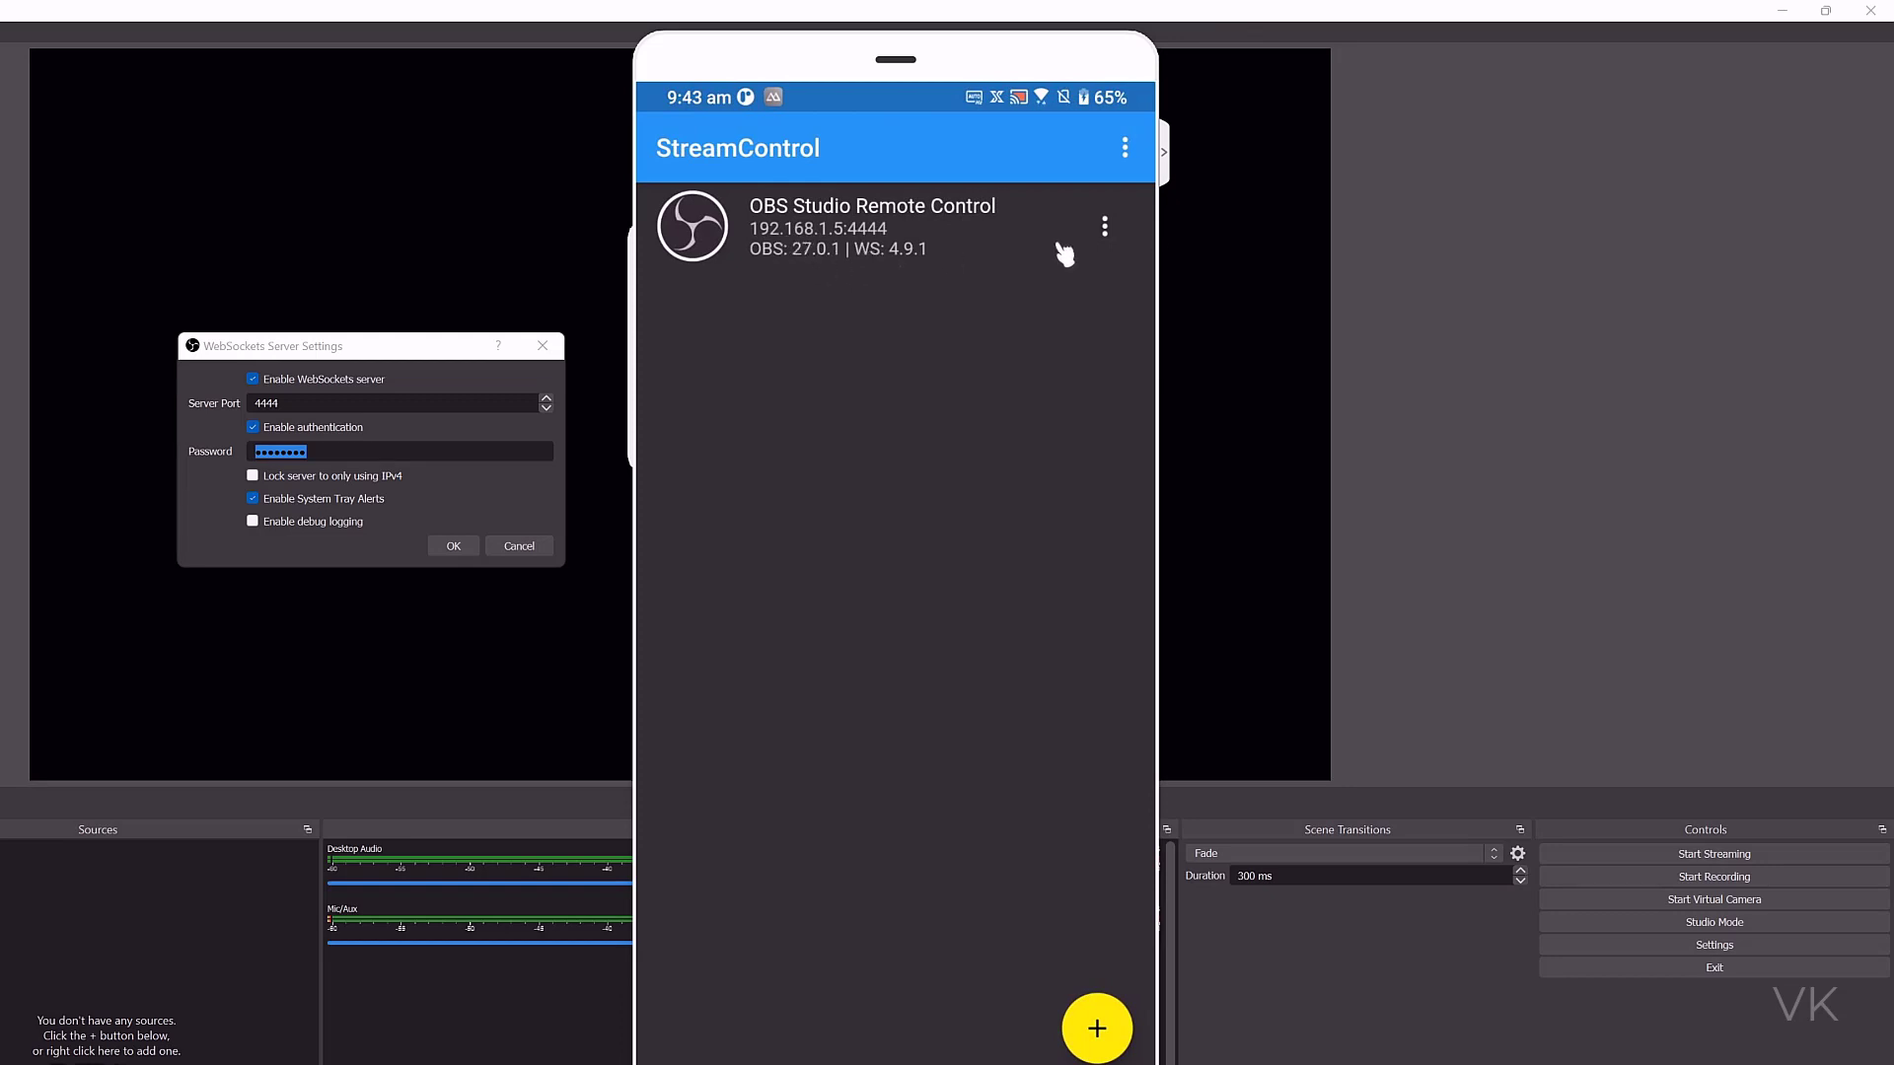
Close the OBS WebSockets dialog and open the saved connection in the Default layout.
{"action": "left_click", "coordinate": [1106, 227]}
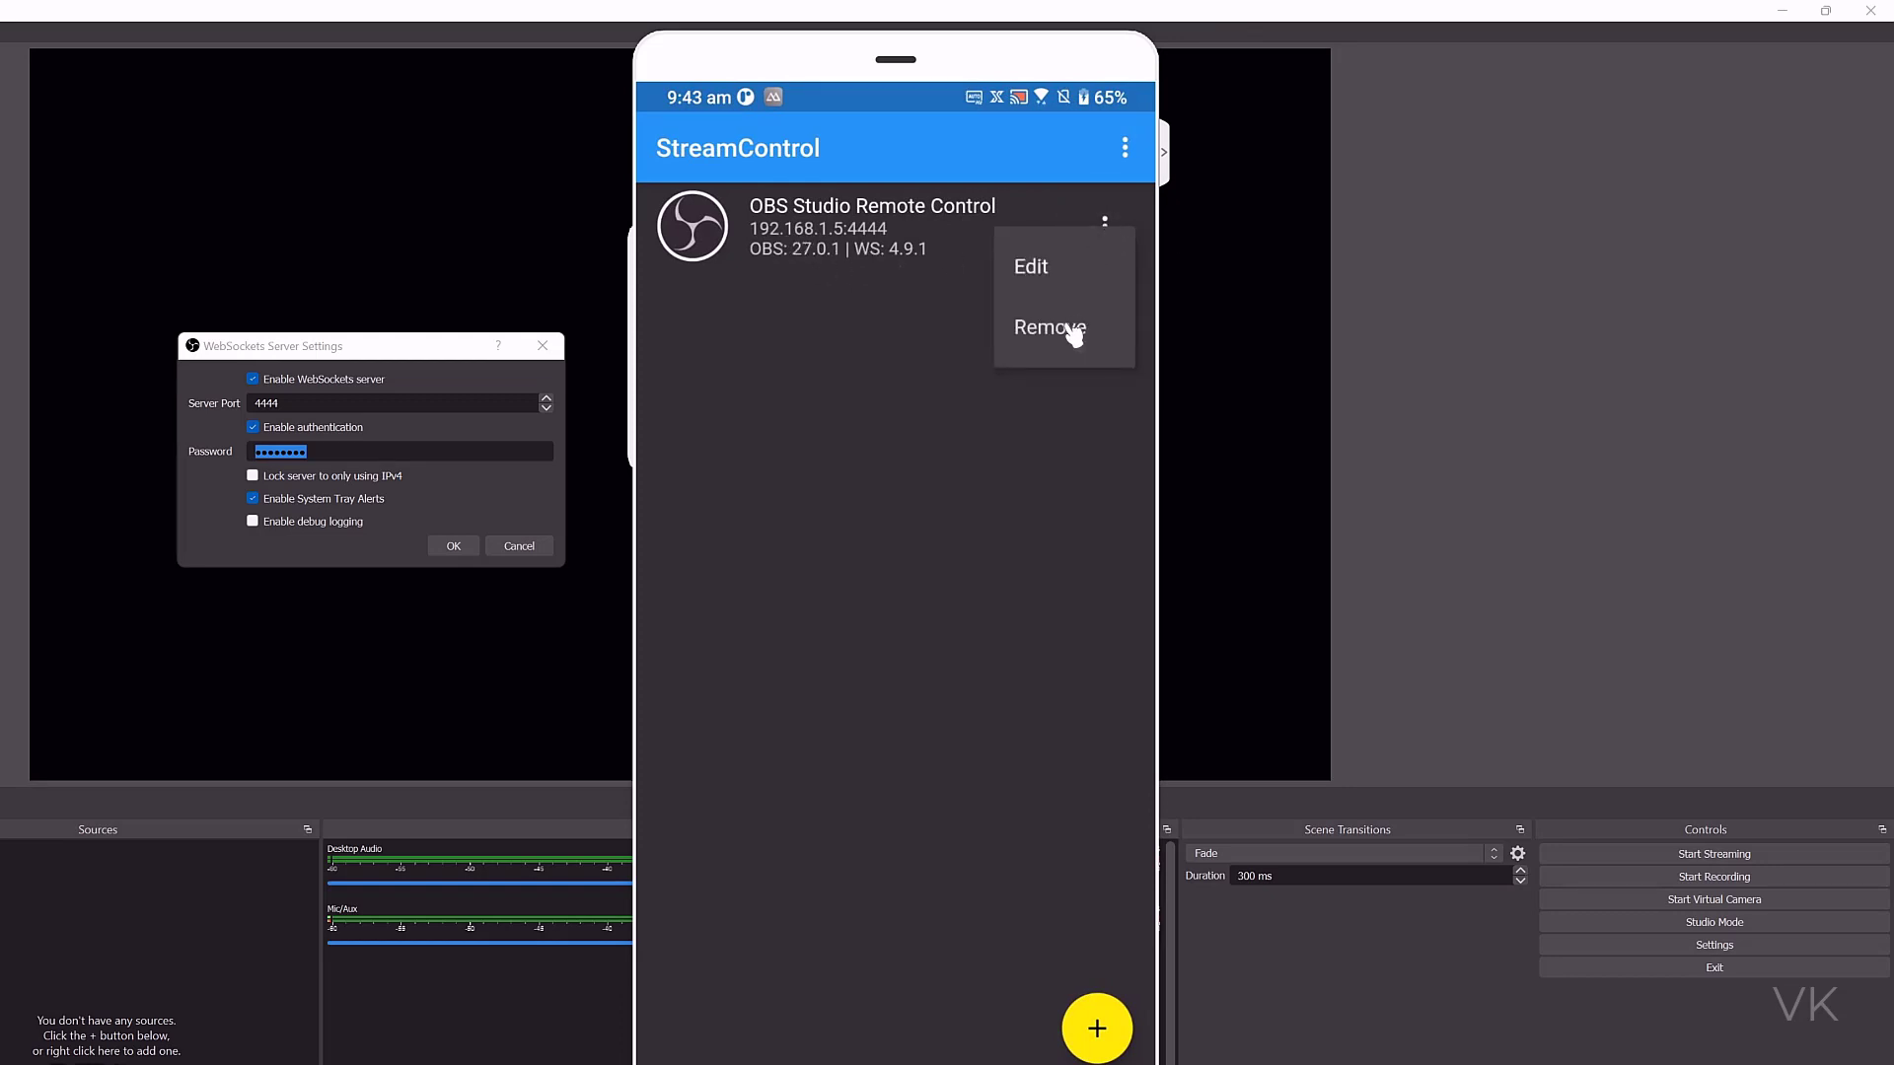
{"action": "left_click", "coordinate": [1113, 225]}
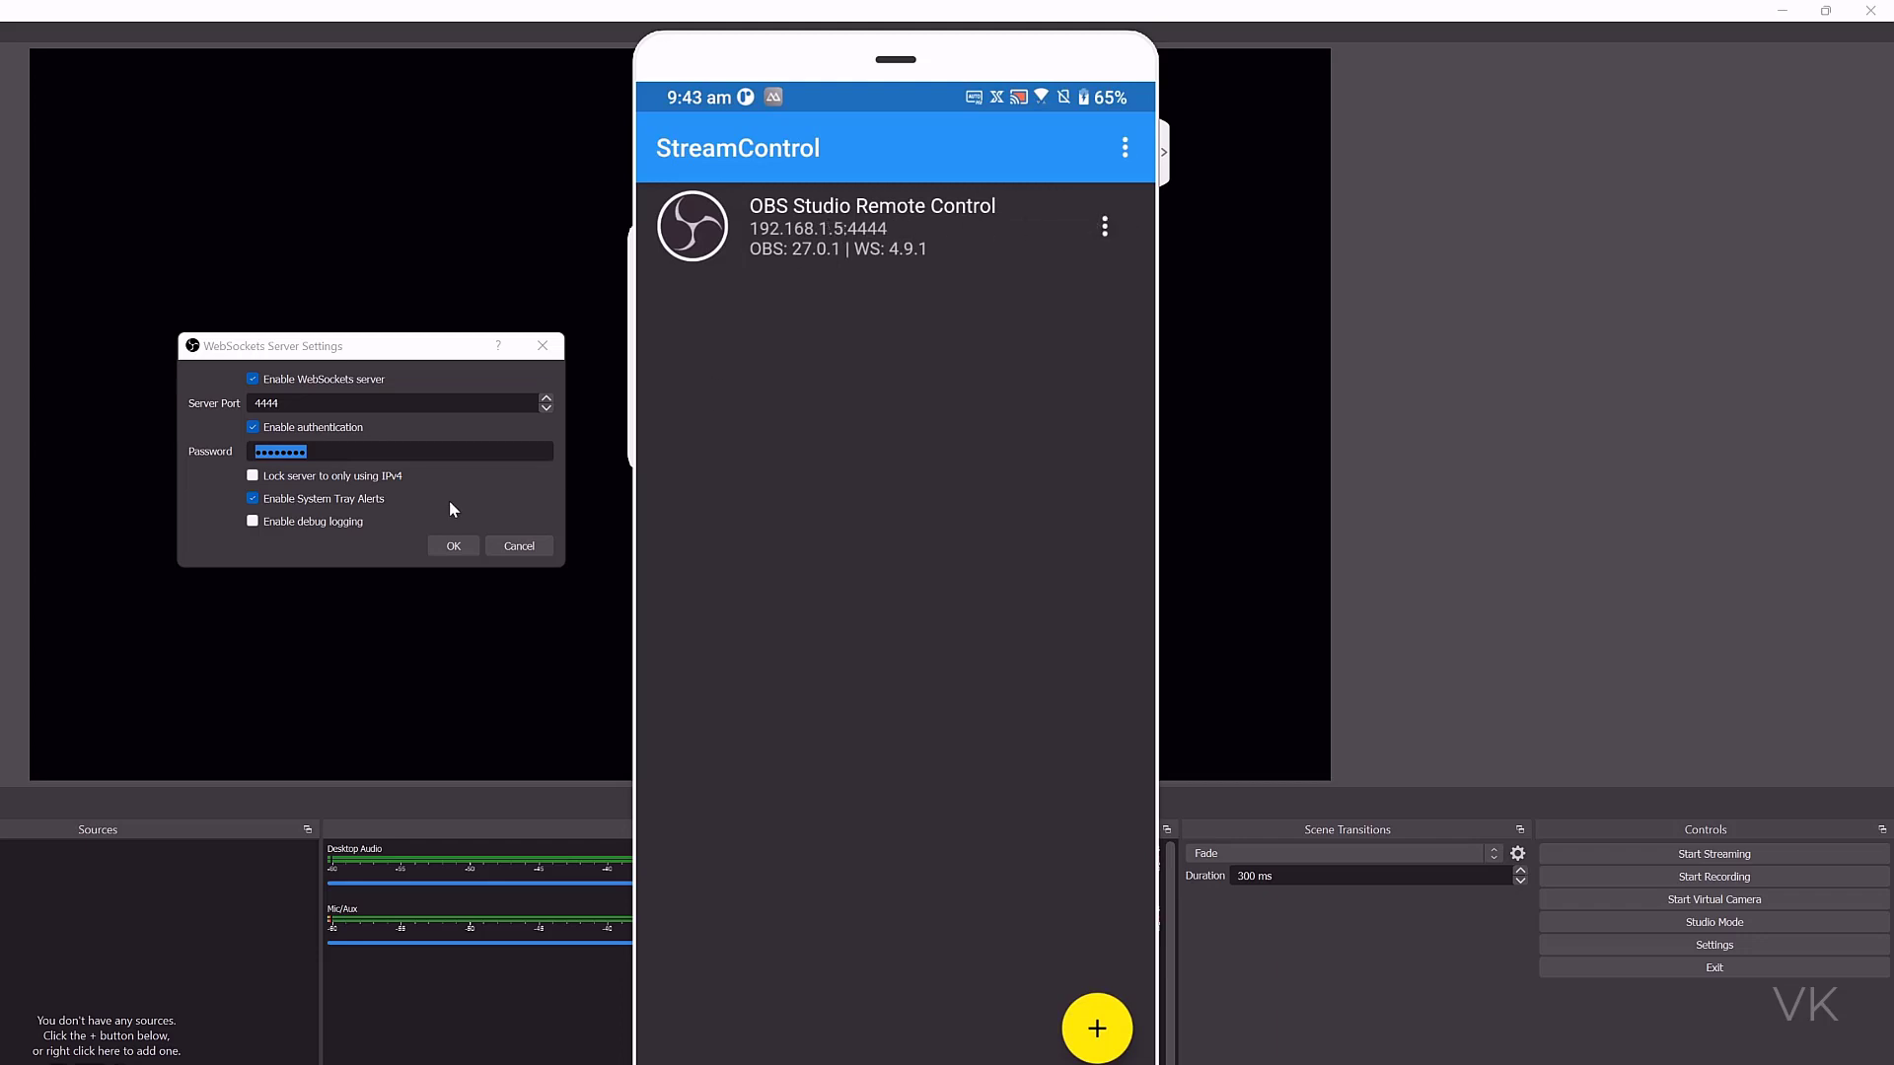
{"action": "left_click", "coordinate": [519, 547]}
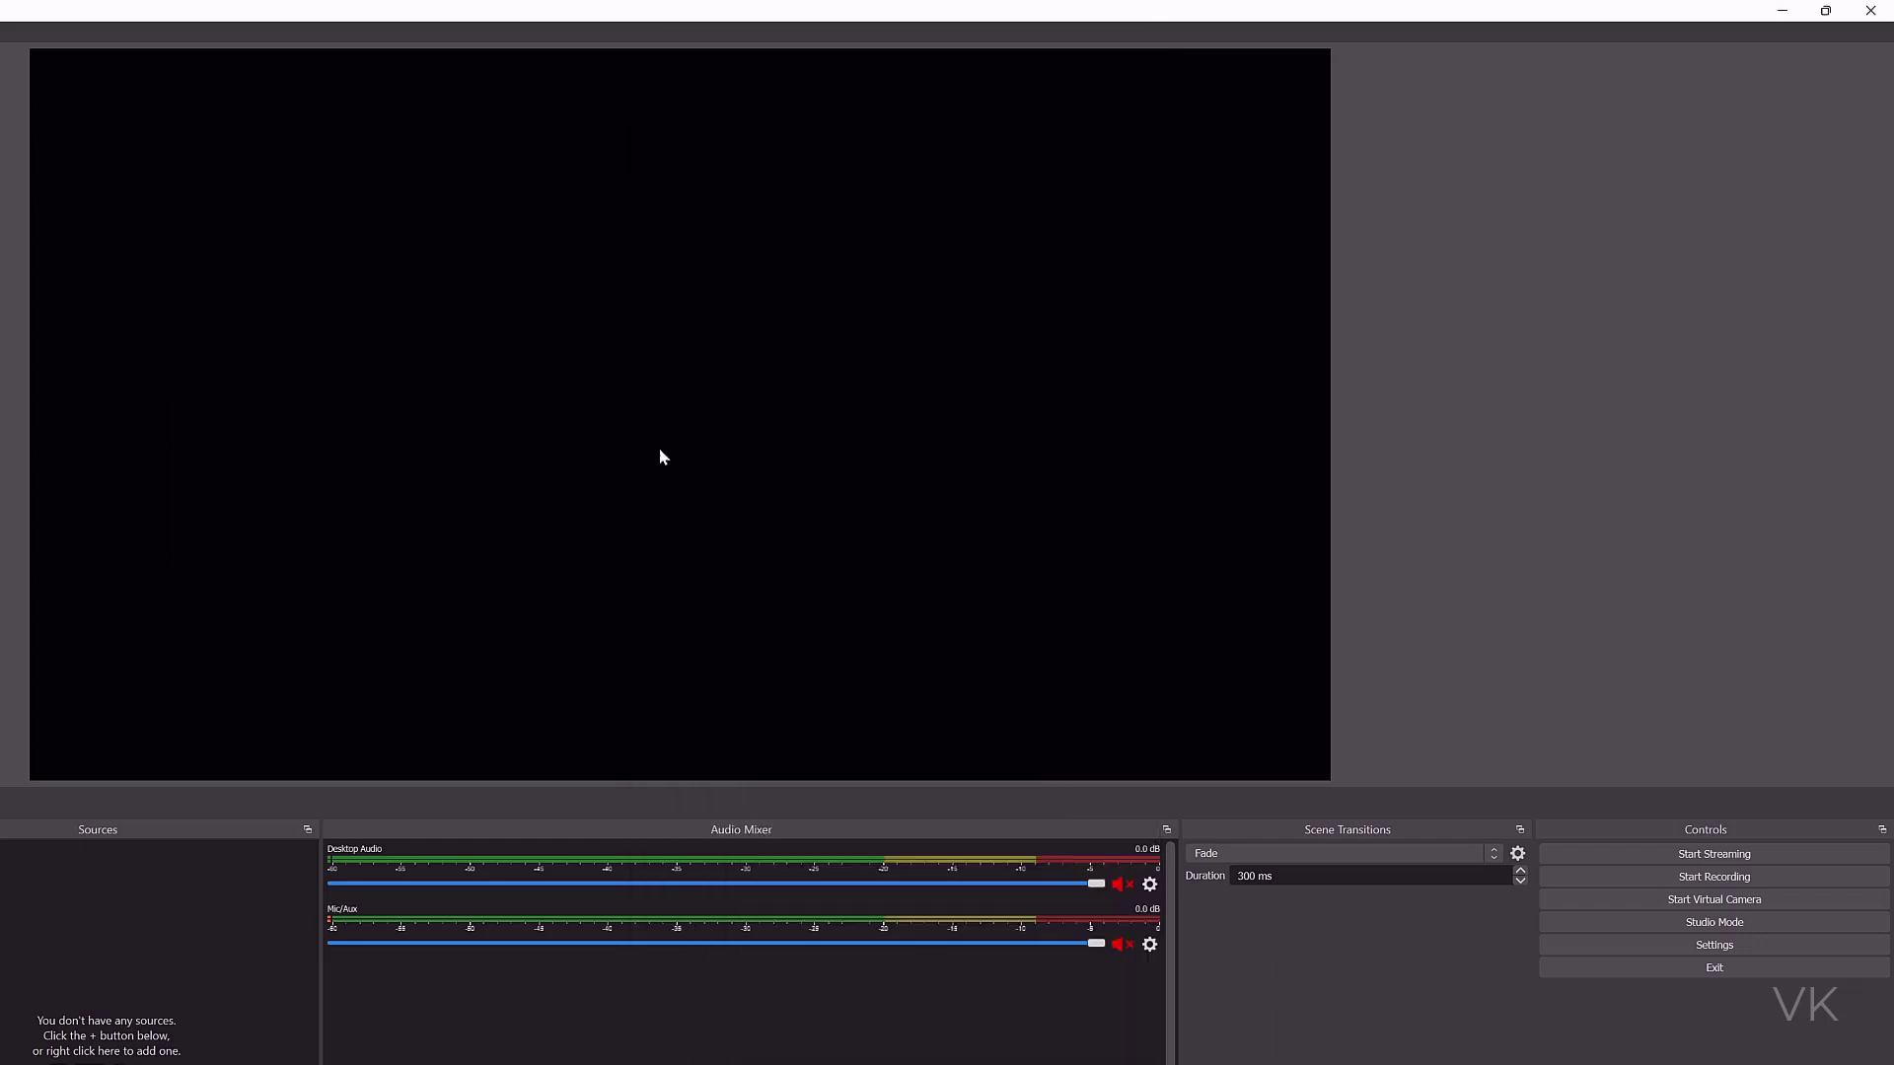
{"action": "left_click", "coordinate": [834, 225]}
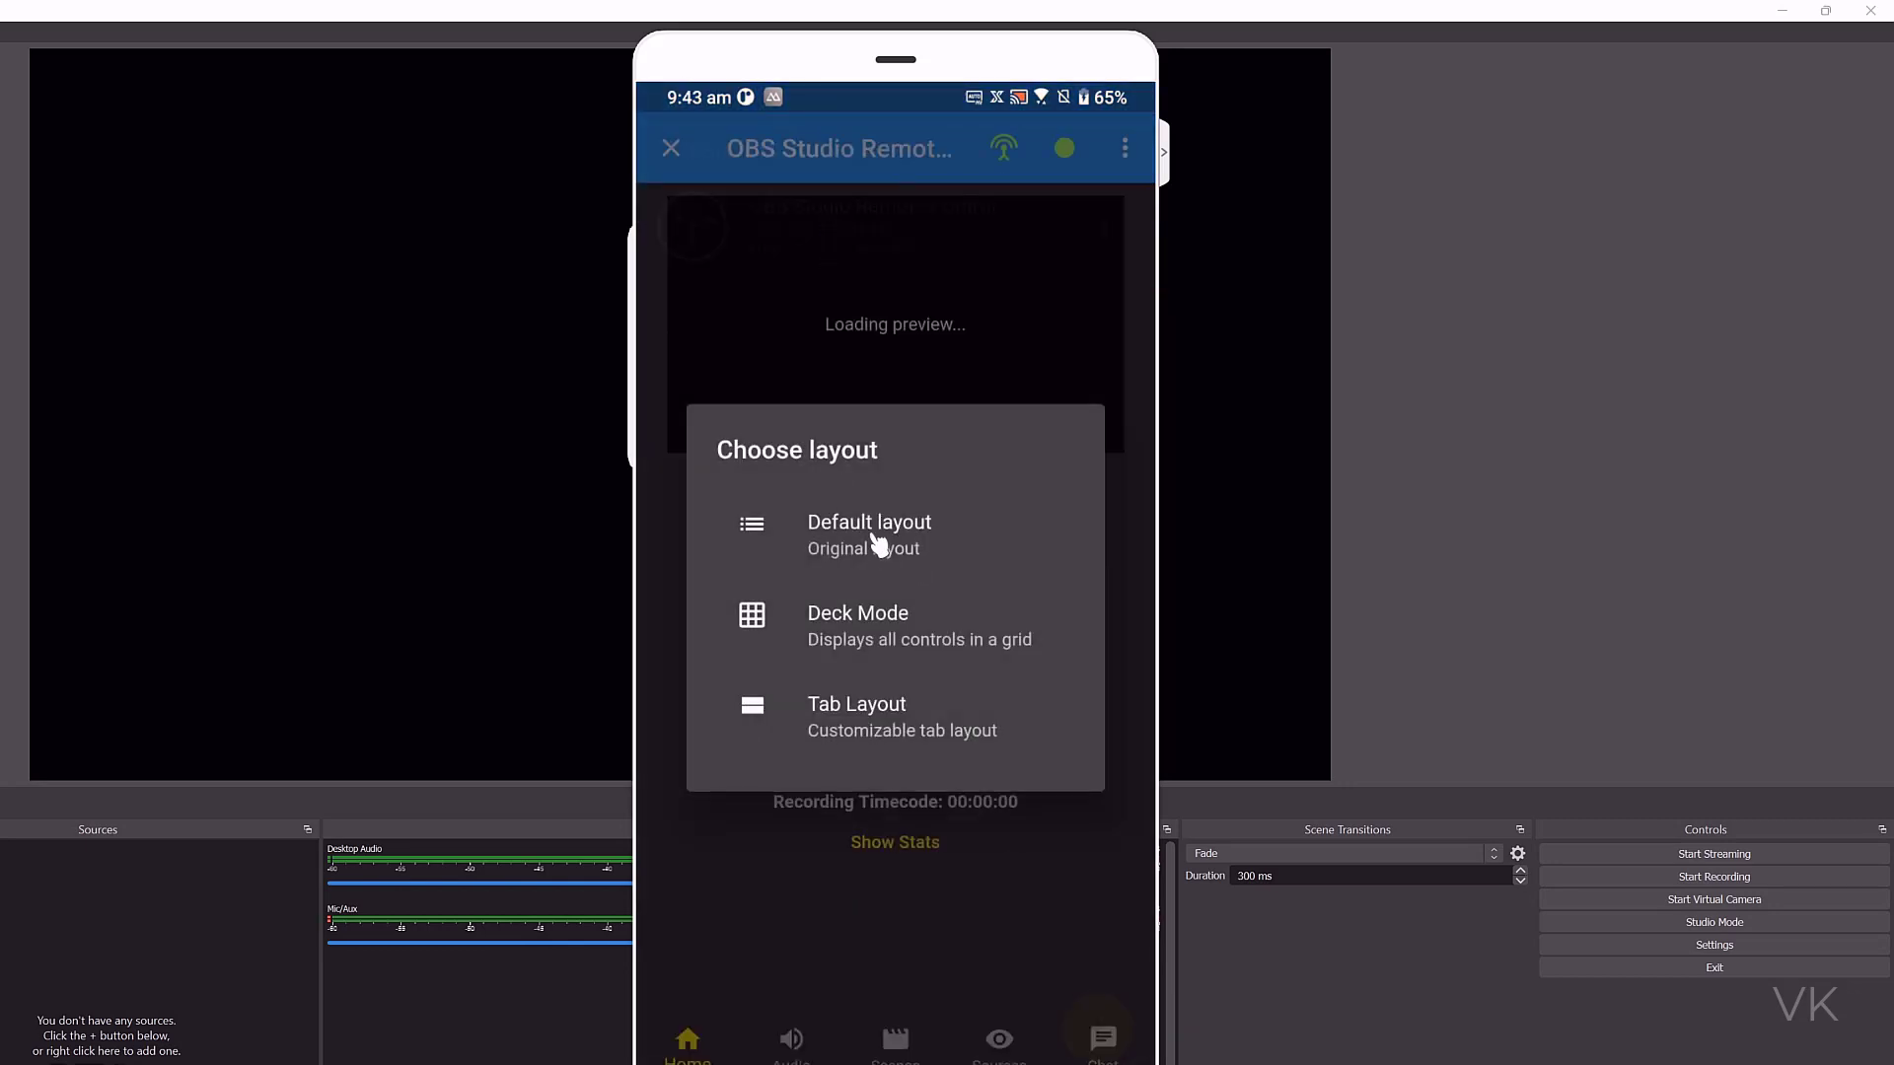
{"action": "left_click", "coordinate": [877, 542]}
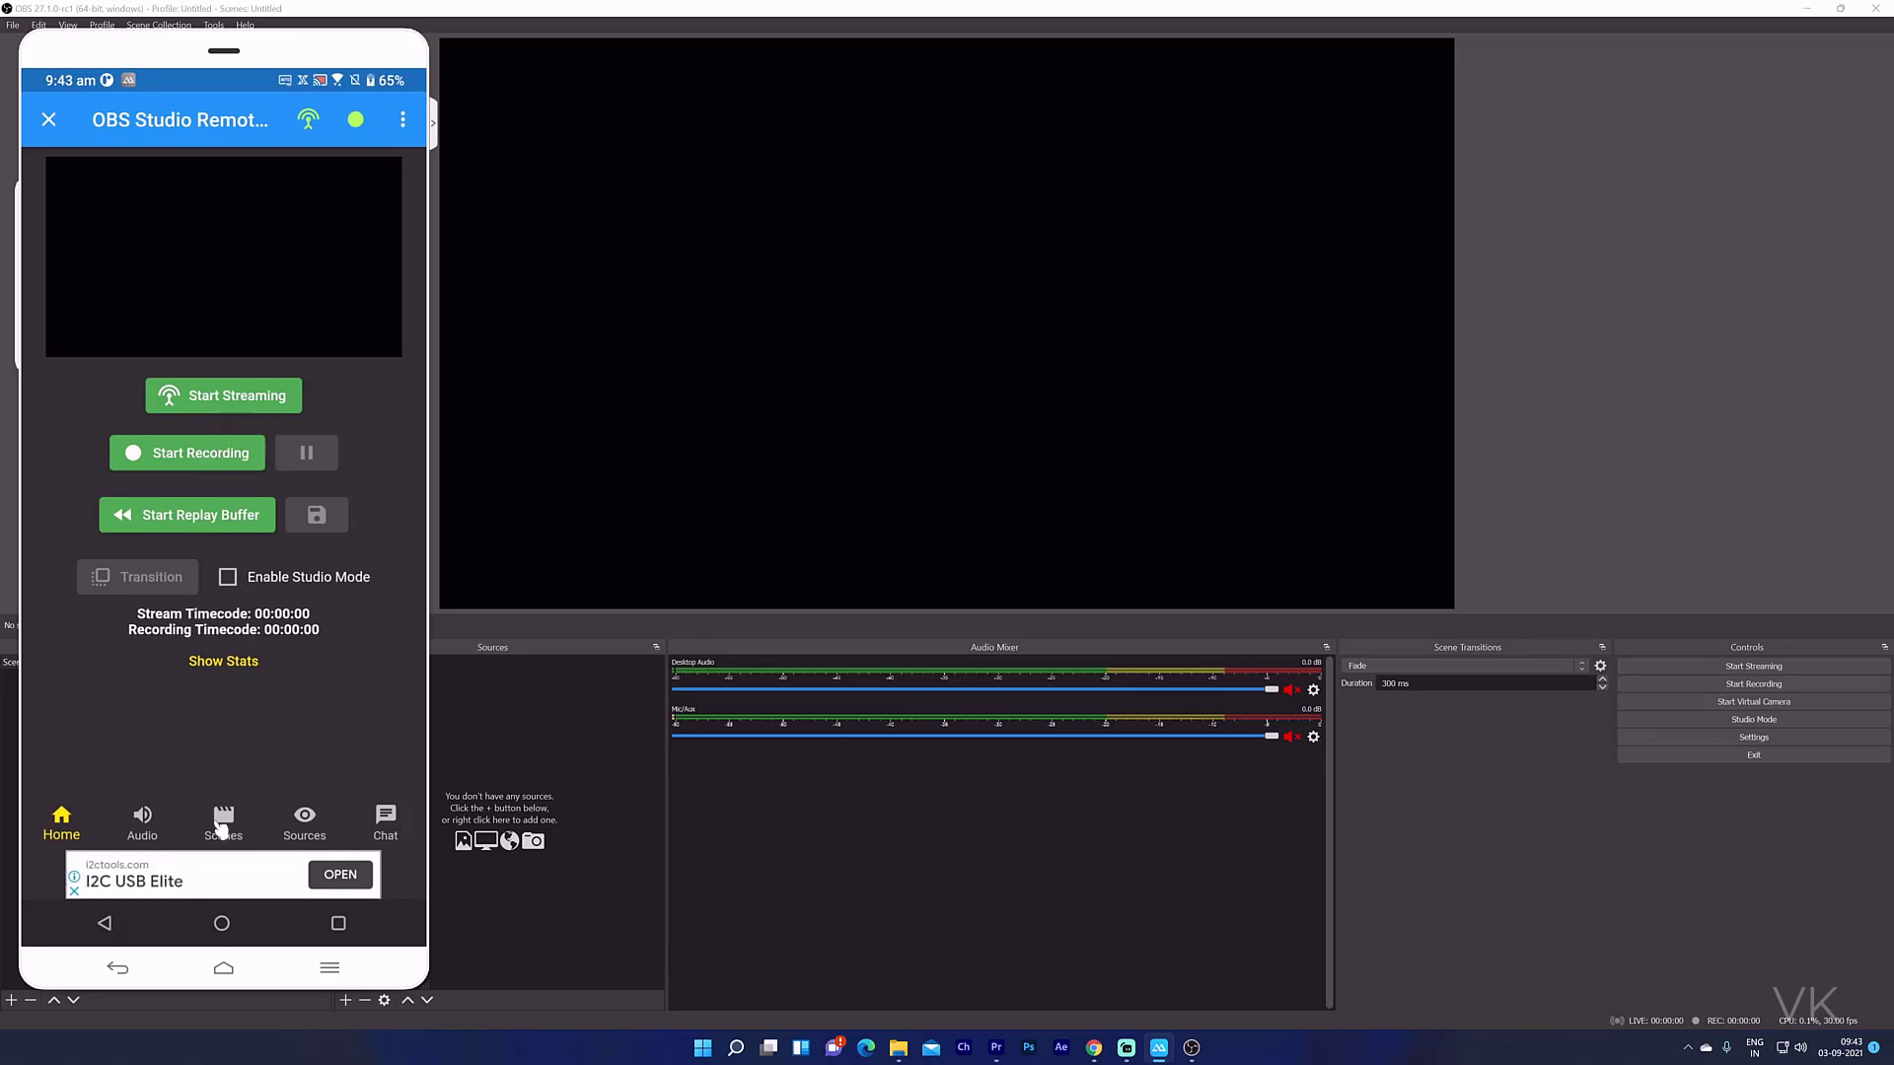
Browse the Scenes, Sources and Chat views on the phone, then return Home.
{"action": "left_click", "coordinate": [222, 827]}
{"action": "left_click", "coordinate": [302, 827]}
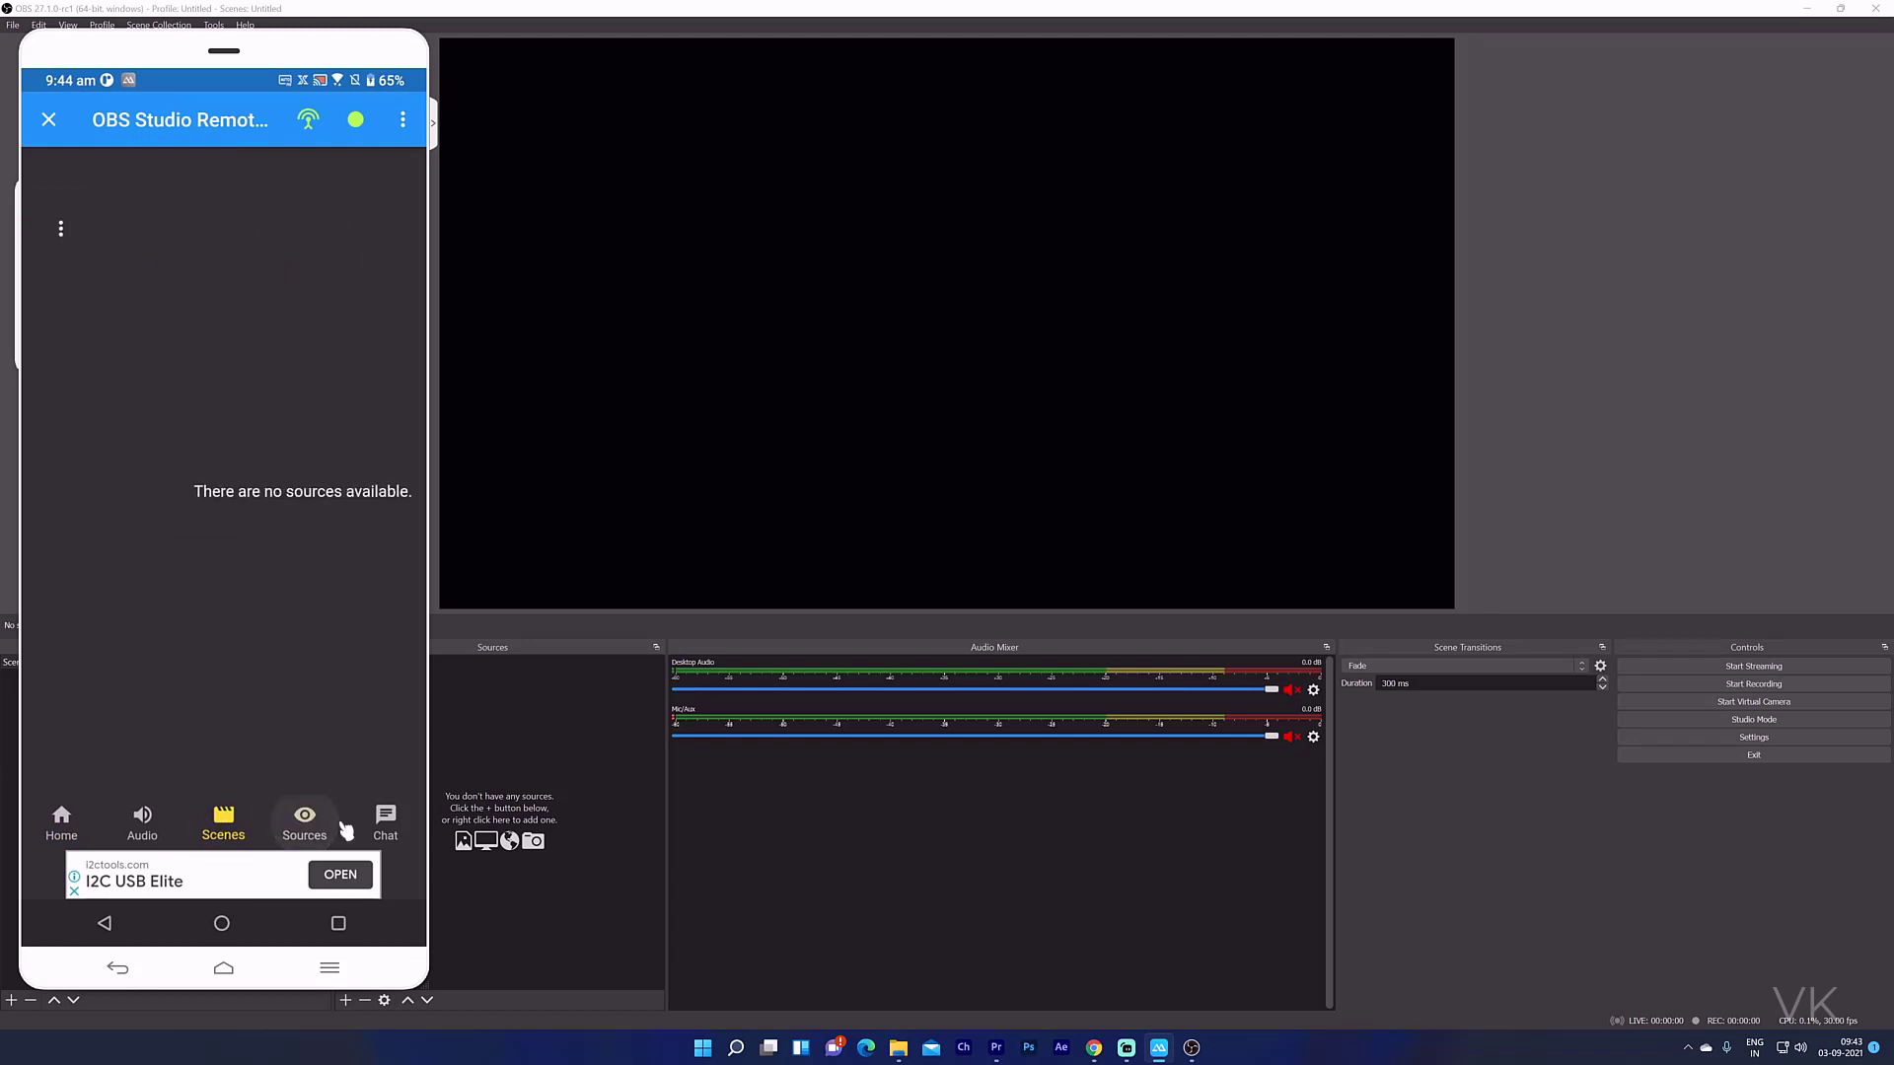
{"action": "left_click", "coordinate": [387, 826]}
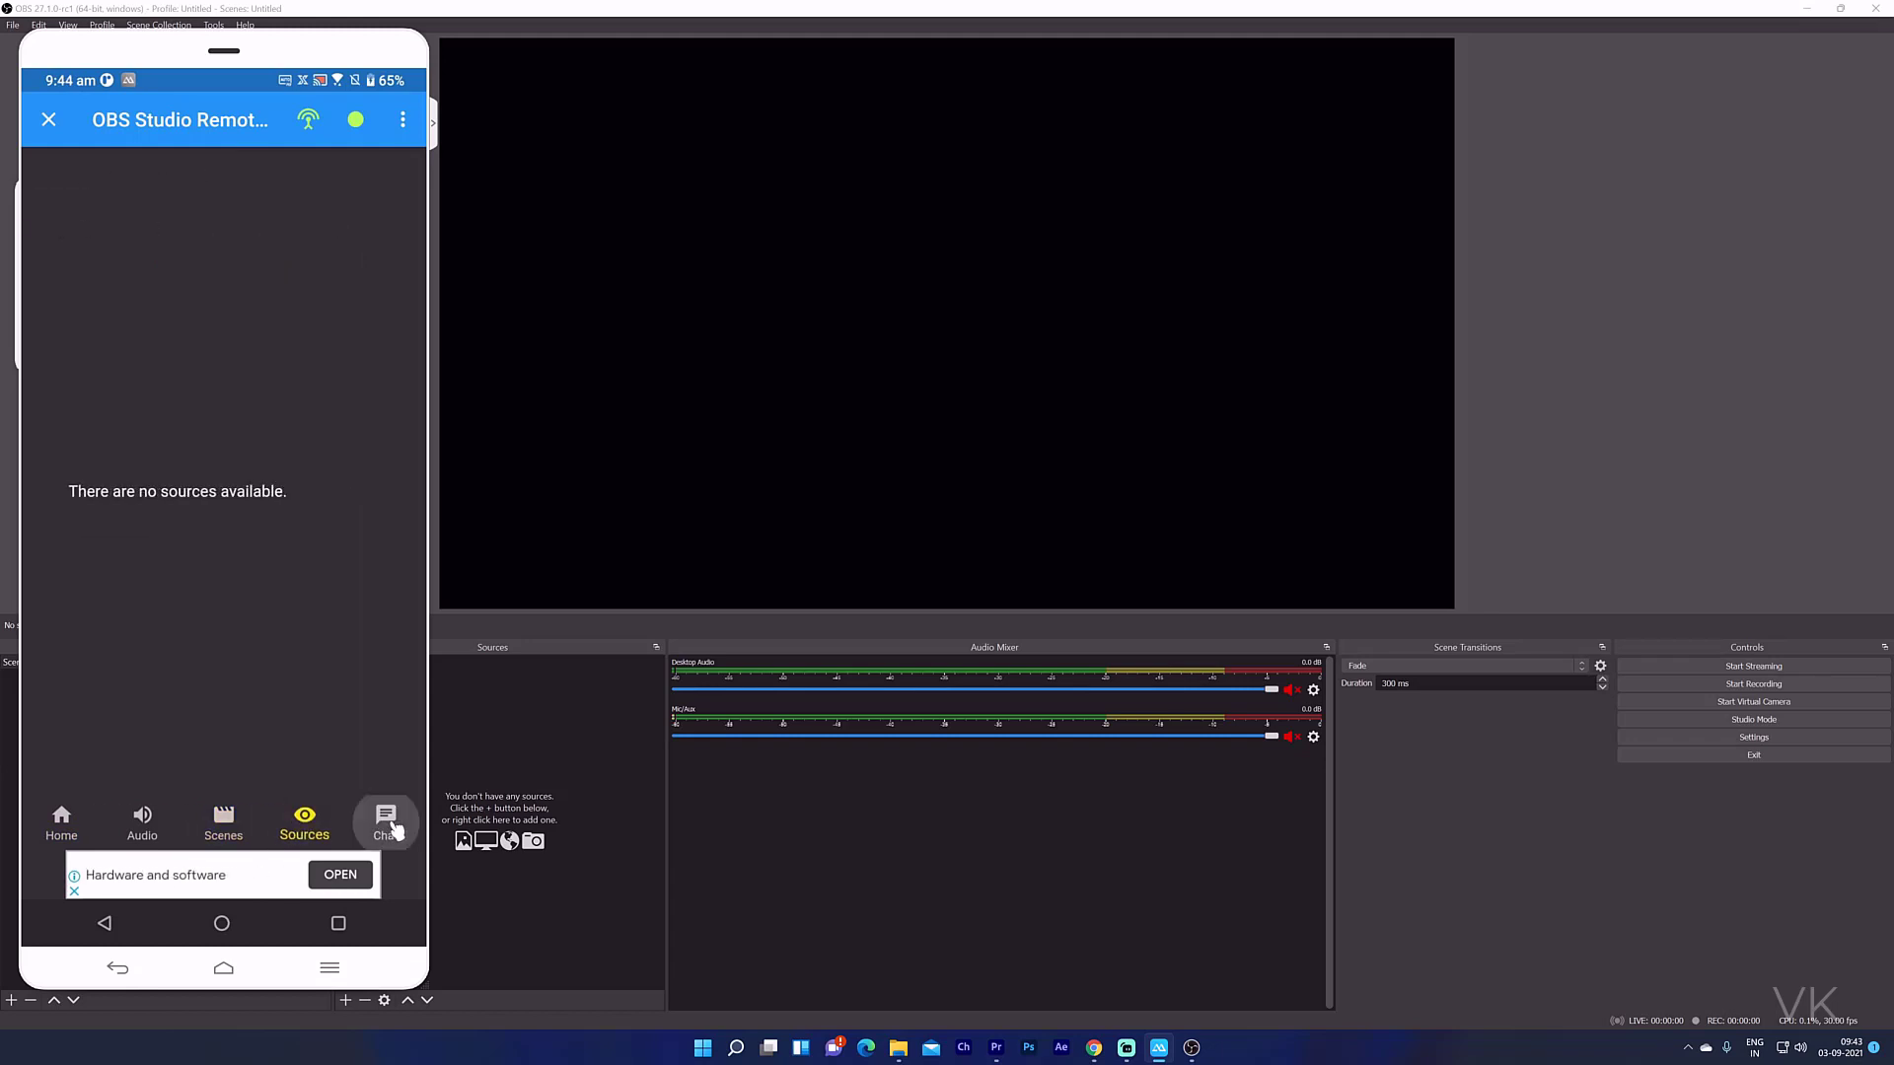
{"action": "left_click", "coordinate": [60, 828]}
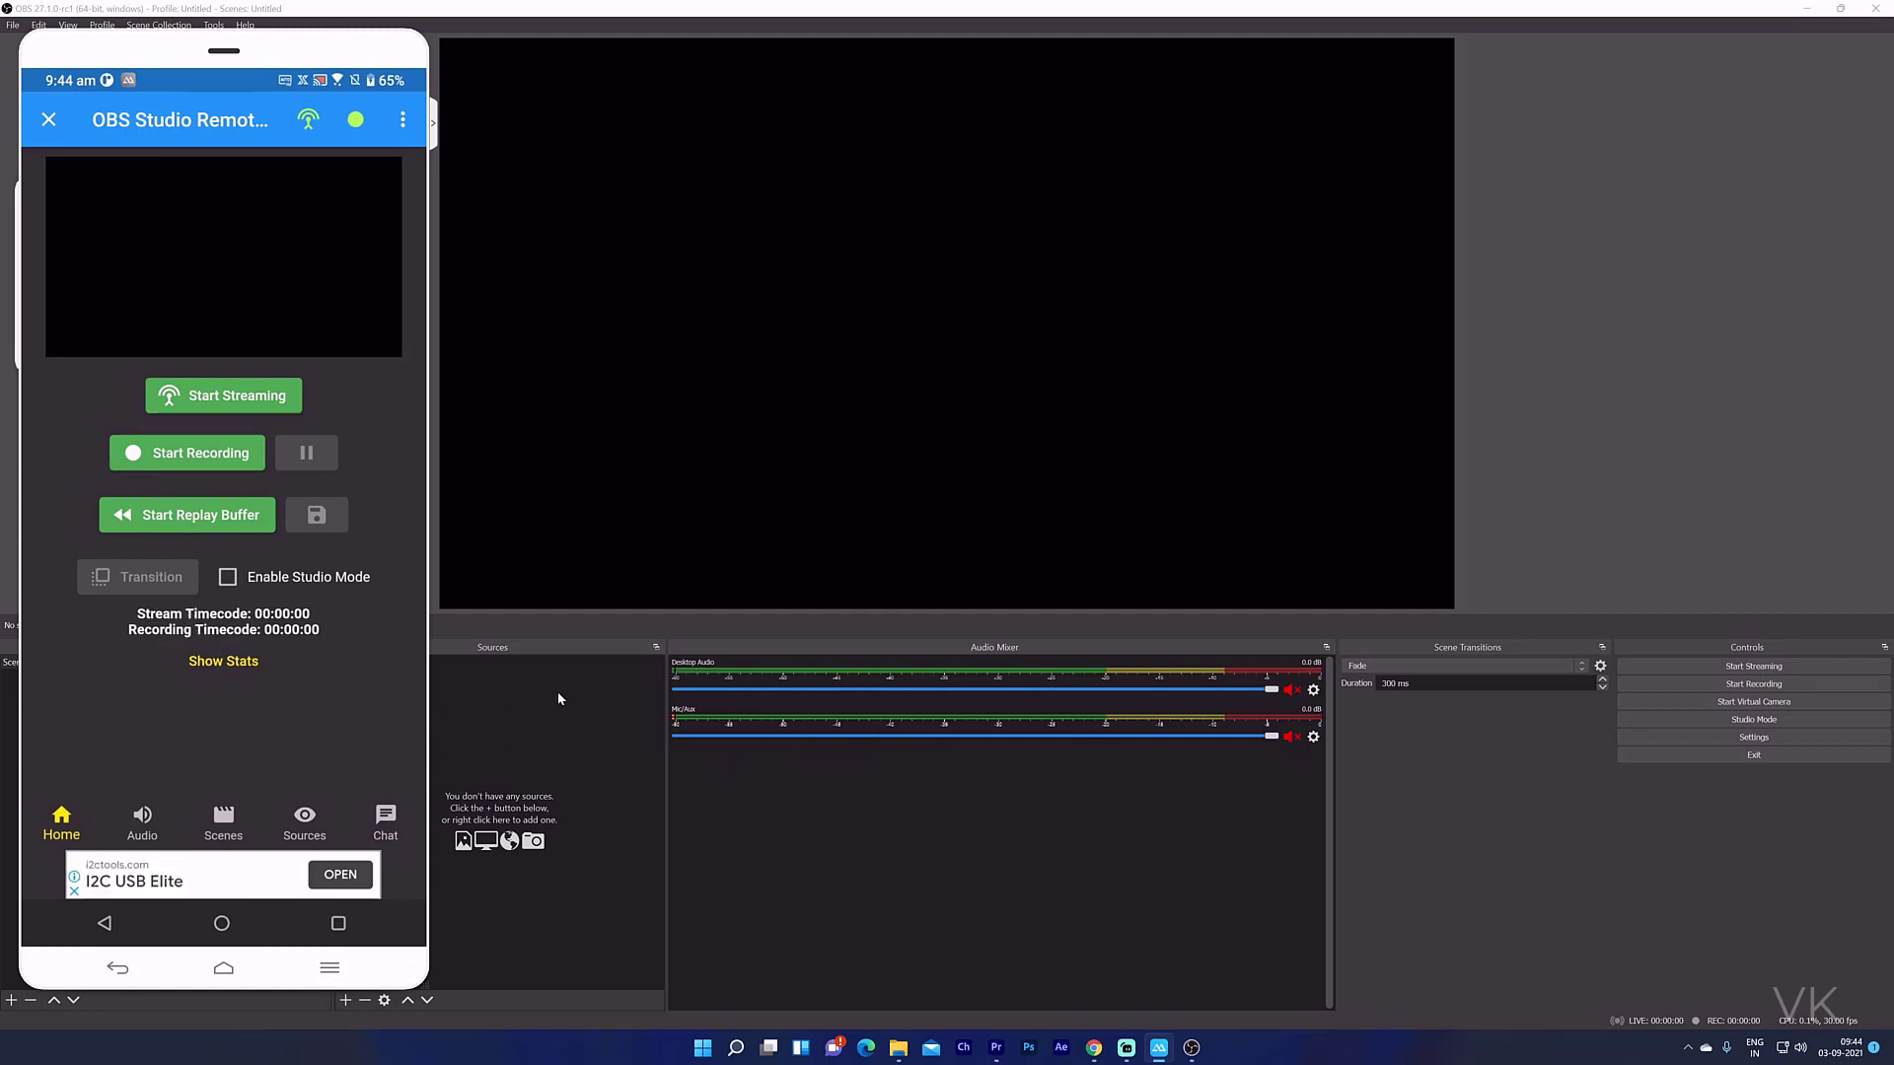
Add a Video Capture Device source using the USB3.0 capture device.
{"action": "left_click", "coordinate": [345, 1000]}
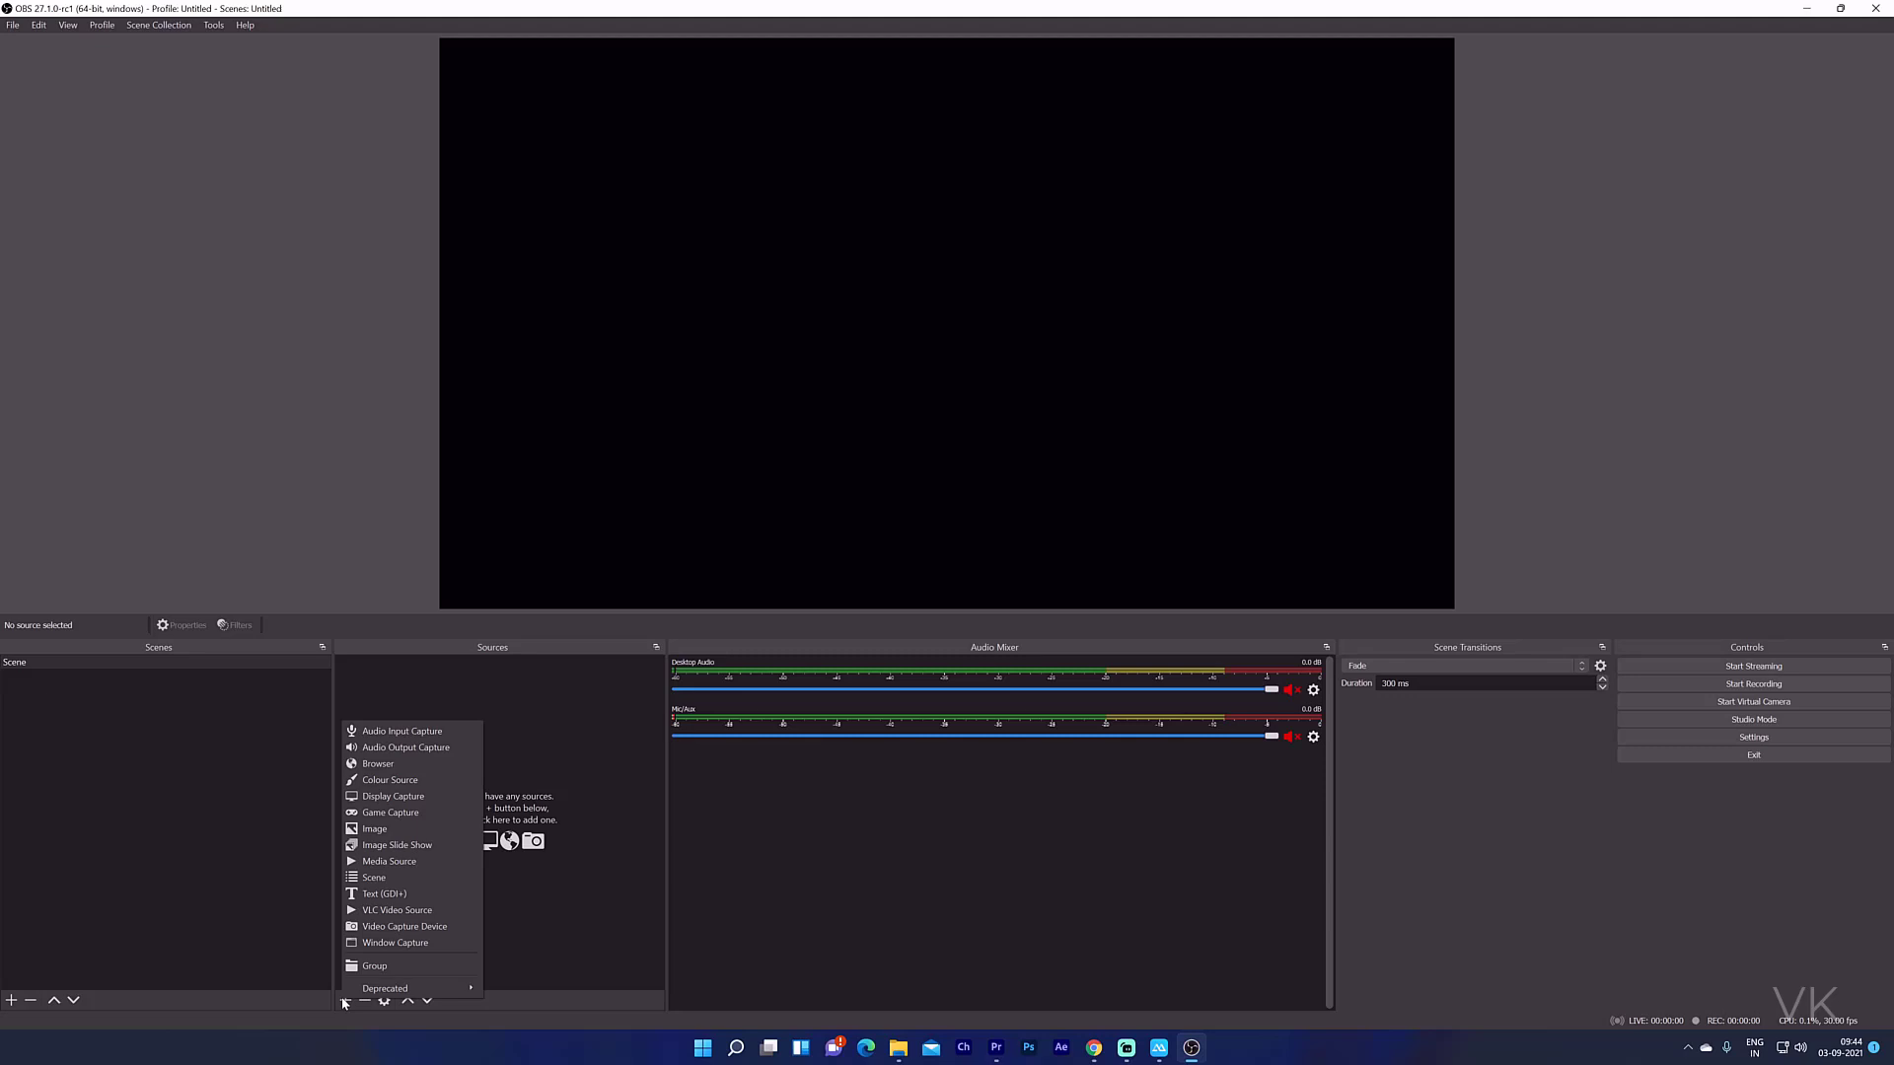
{"action": "left_click", "coordinate": [404, 926]}
{"action": "left_click", "coordinate": [988, 625]}
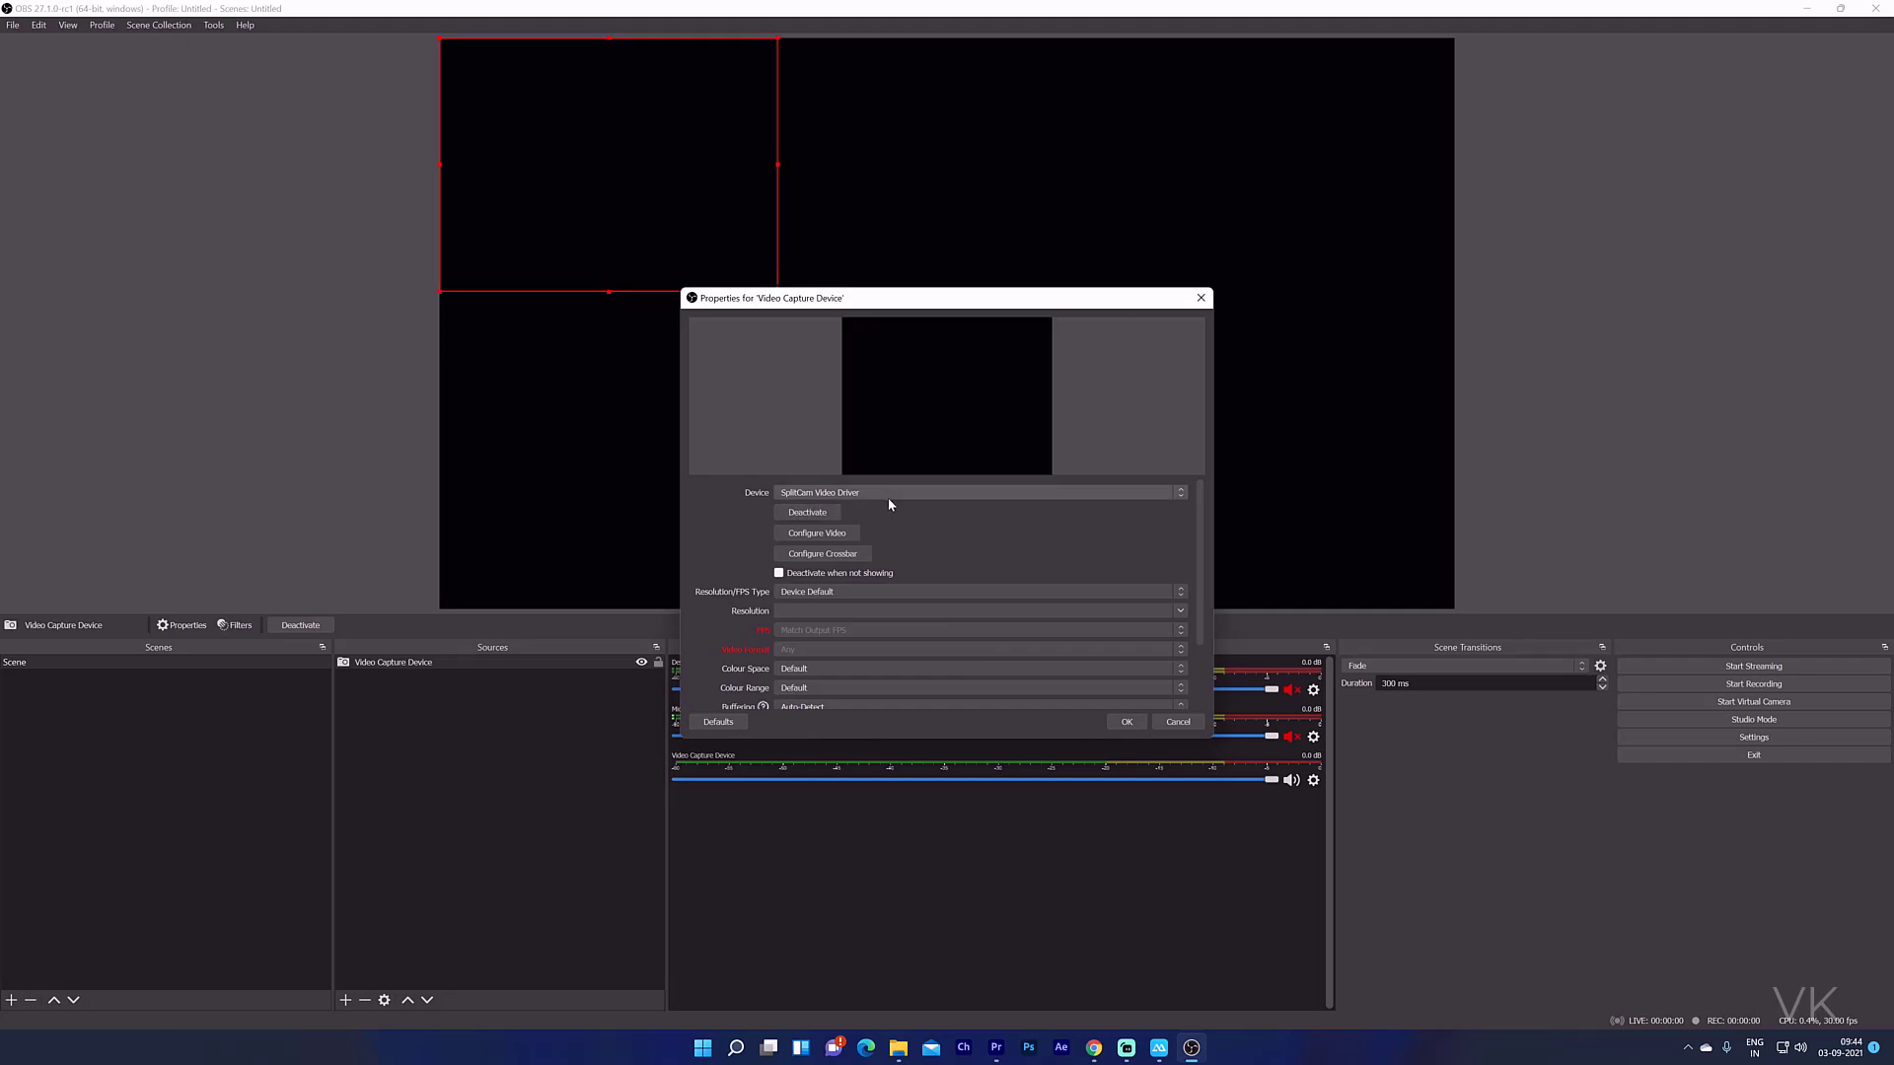
{"action": "left_click", "coordinate": [888, 495]}
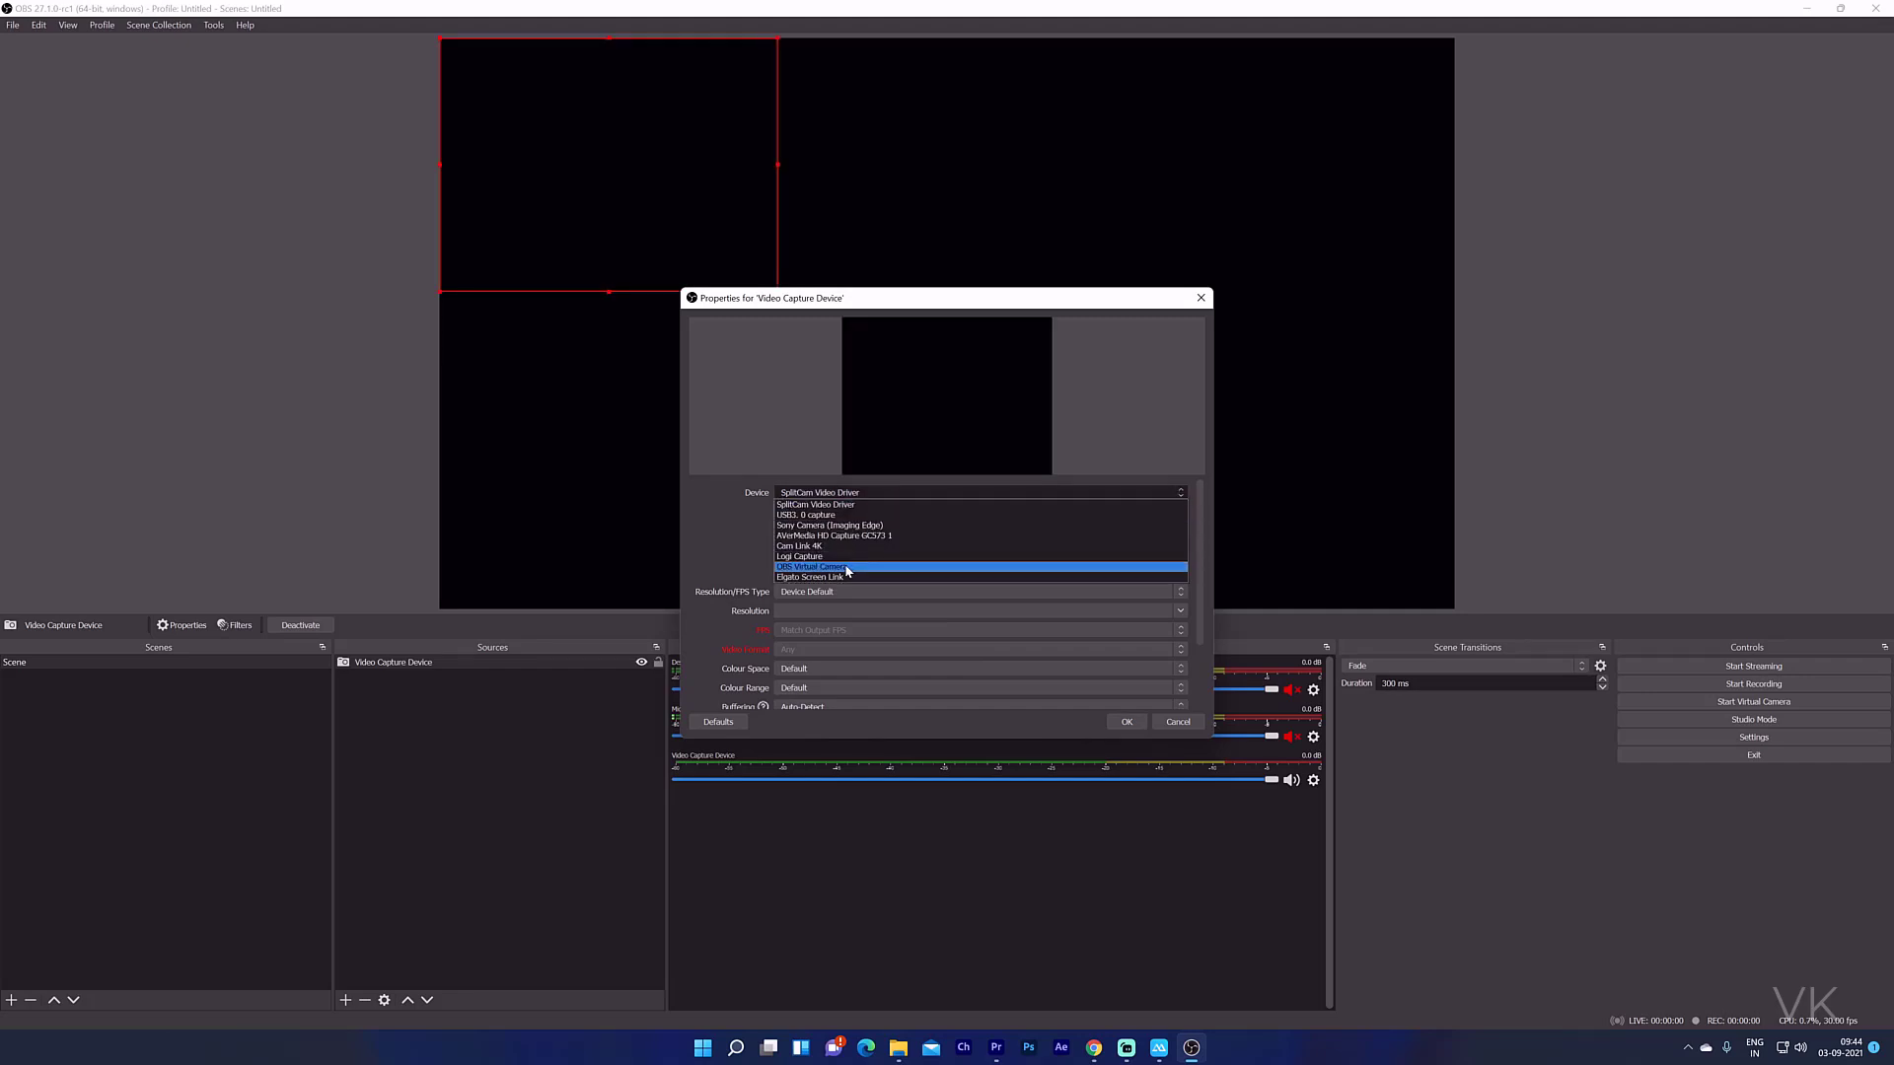
{"action": "left_click", "coordinate": [858, 515]}
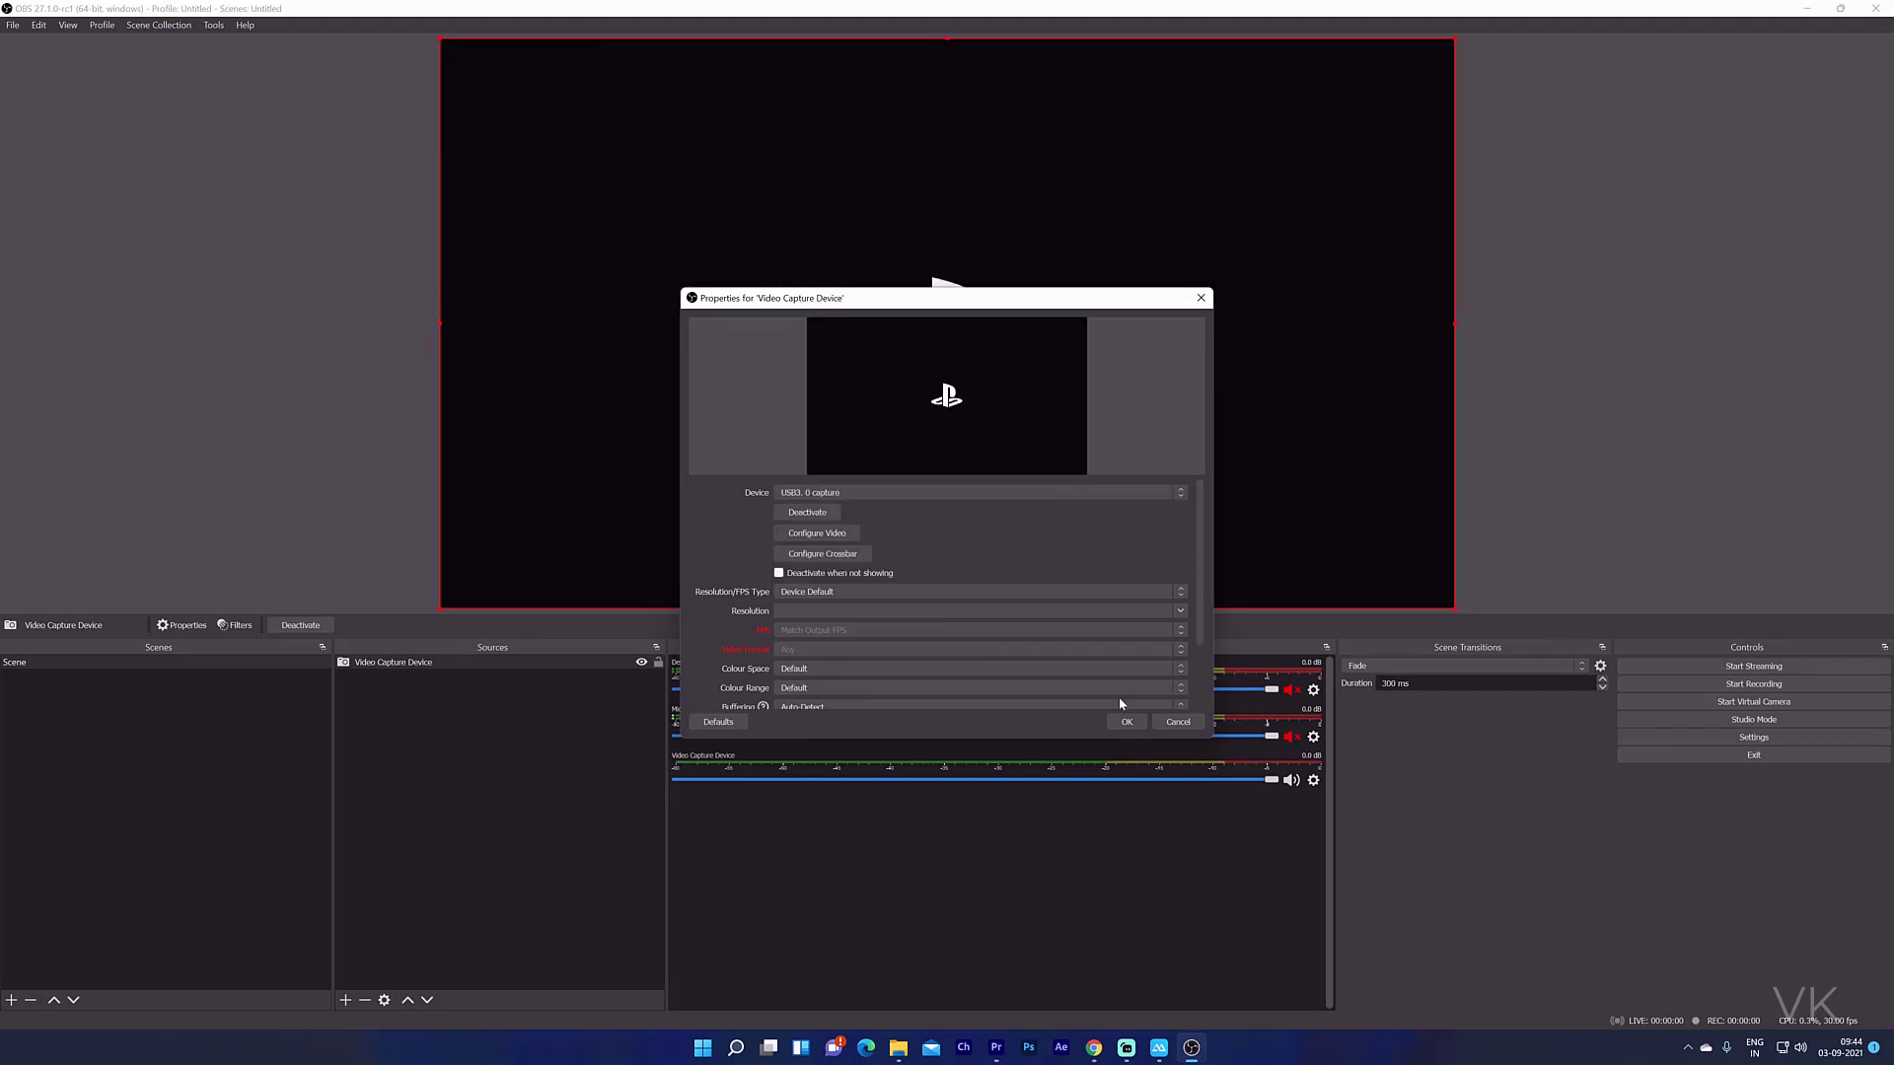
{"action": "left_click", "coordinate": [1126, 722]}
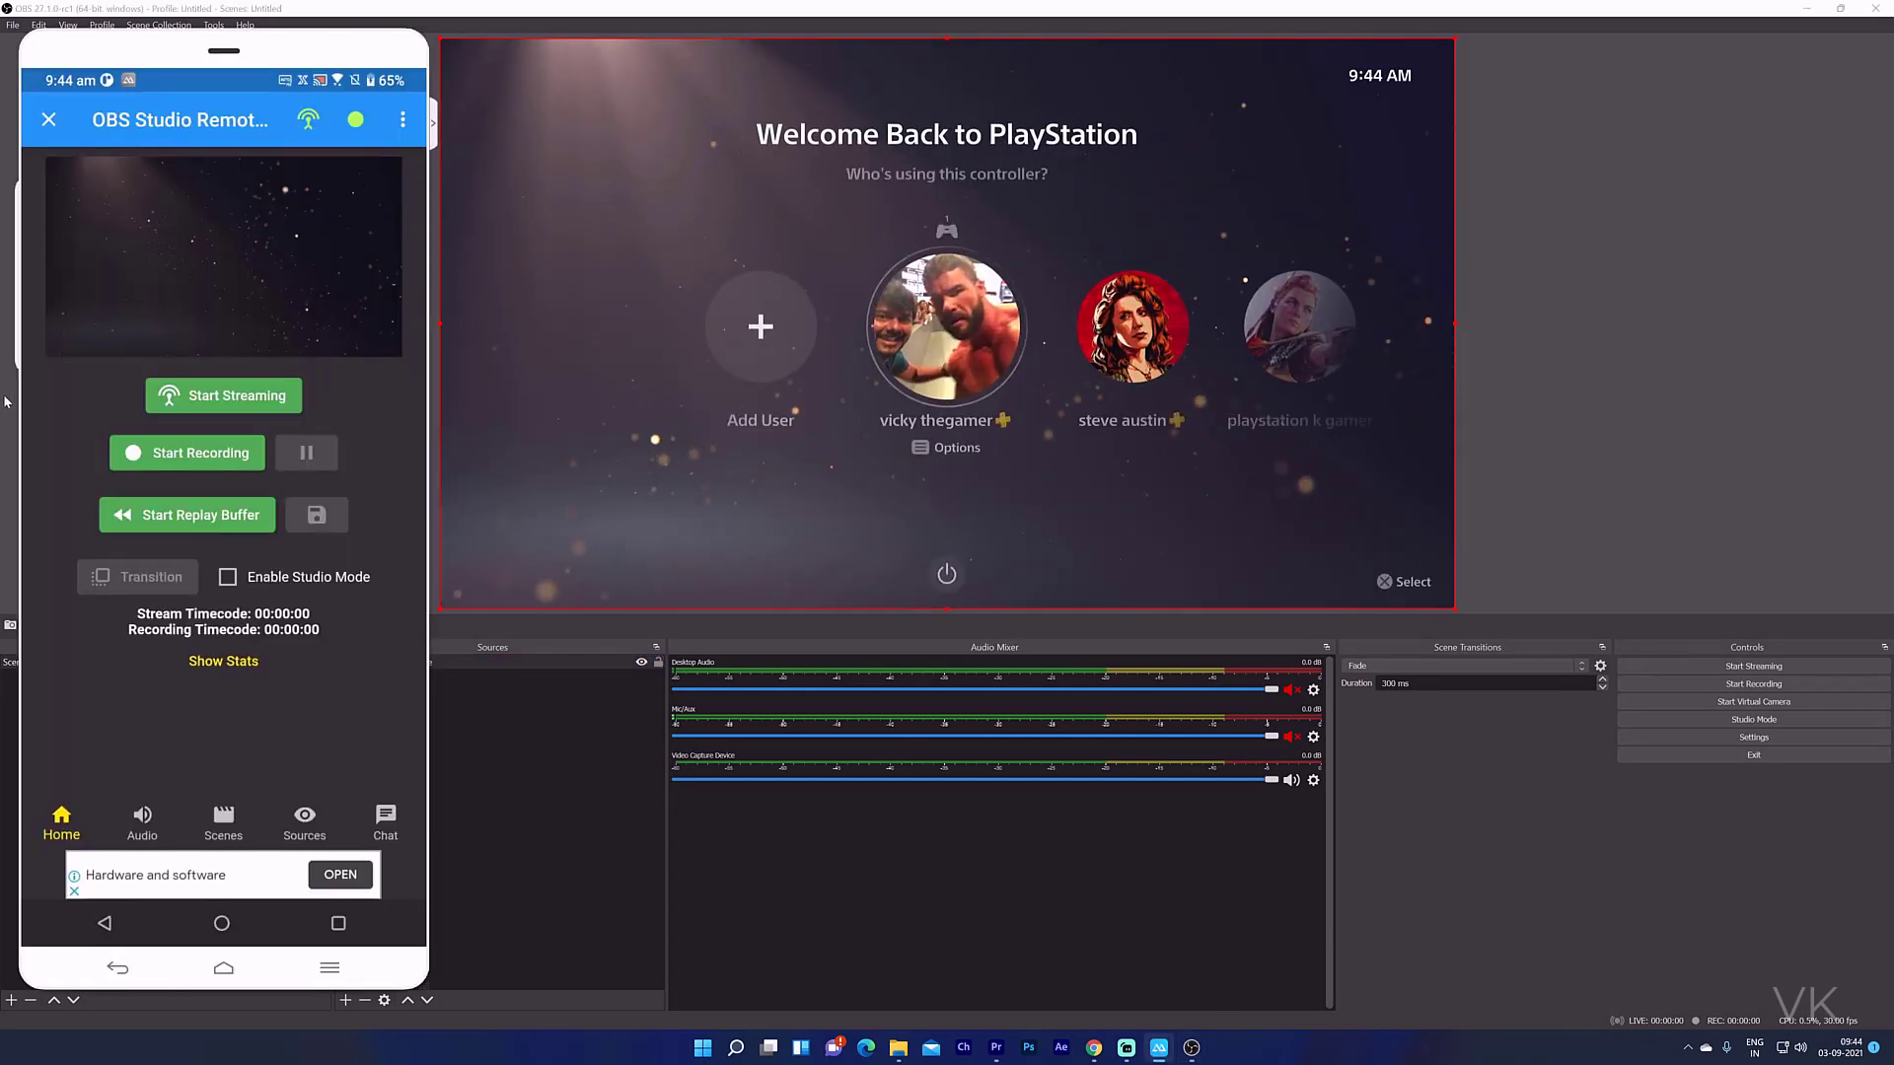
Move the phone window right, then start and stop a short OBS recording from StreamControl.
{"action": "left_click_drag", "start_coordinate": [281, 54], "coordinate": [1413, 63]}
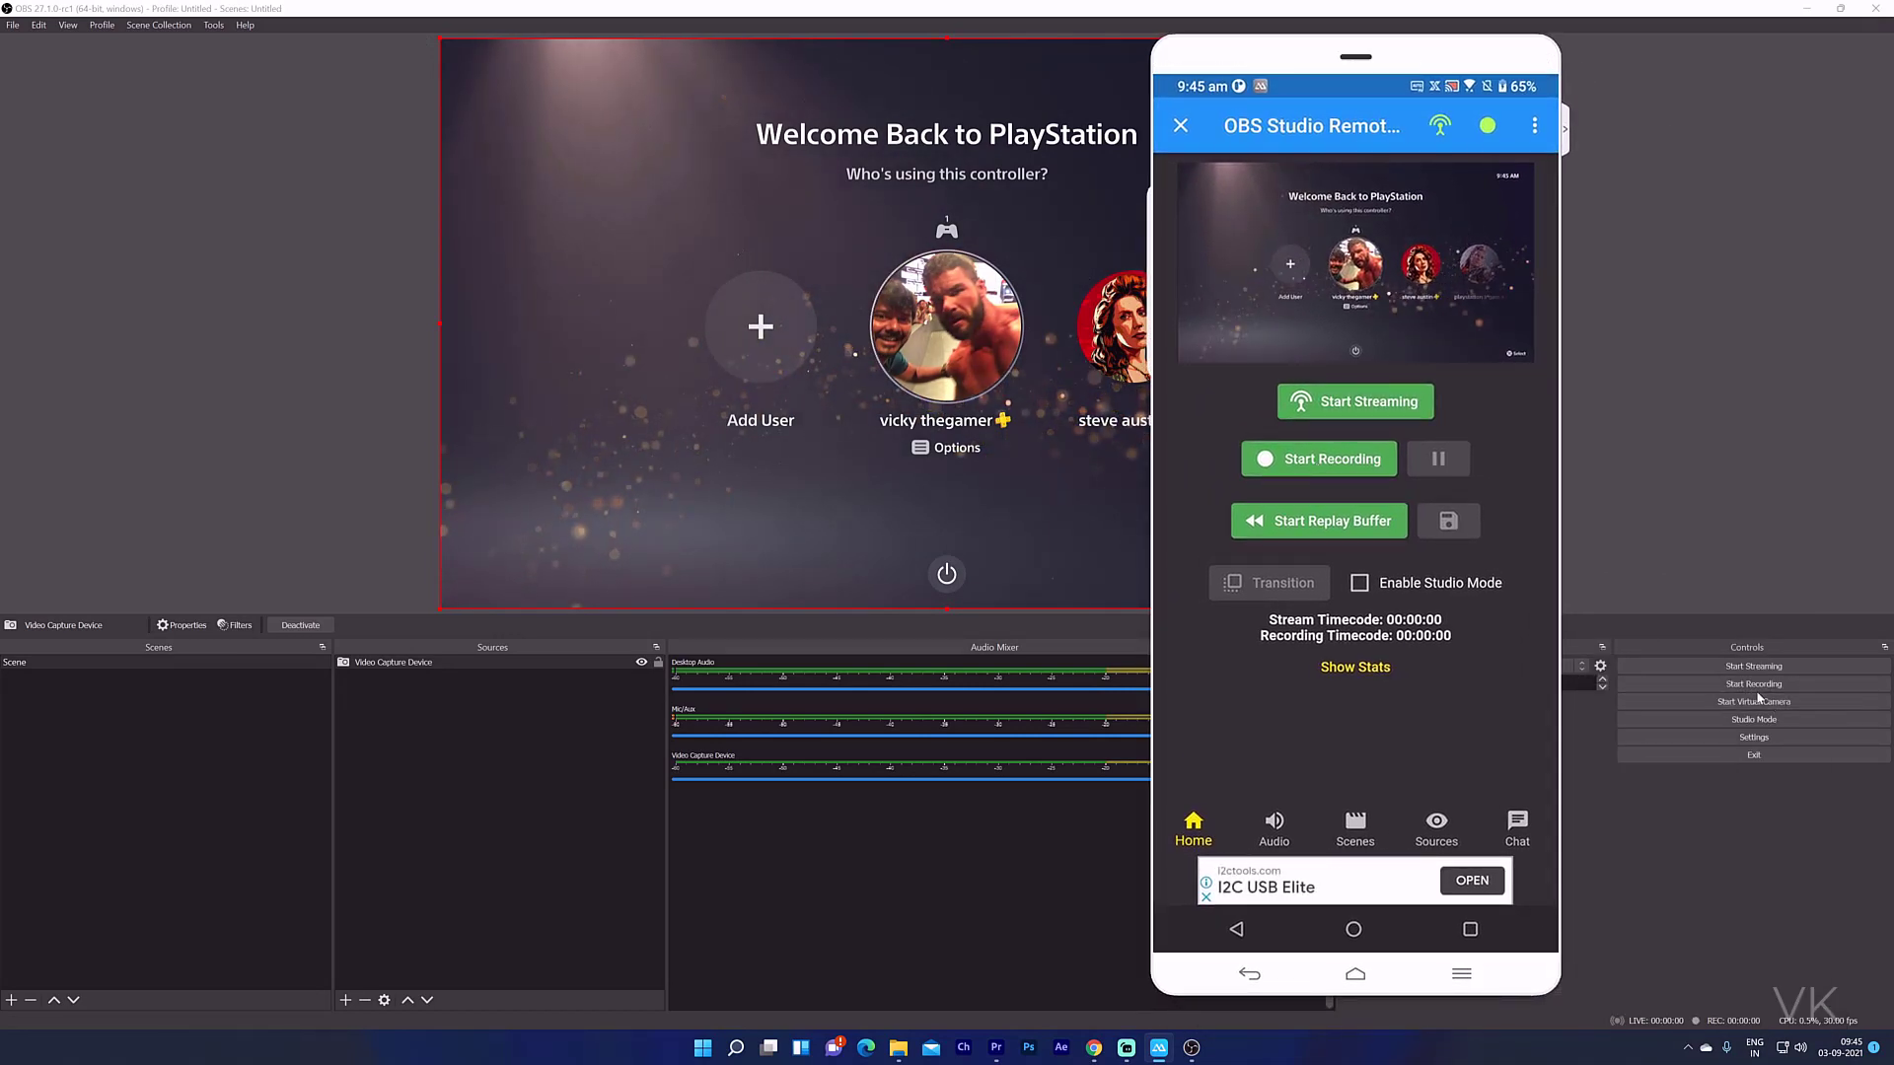
{"action": "left_click", "coordinate": [1327, 472]}
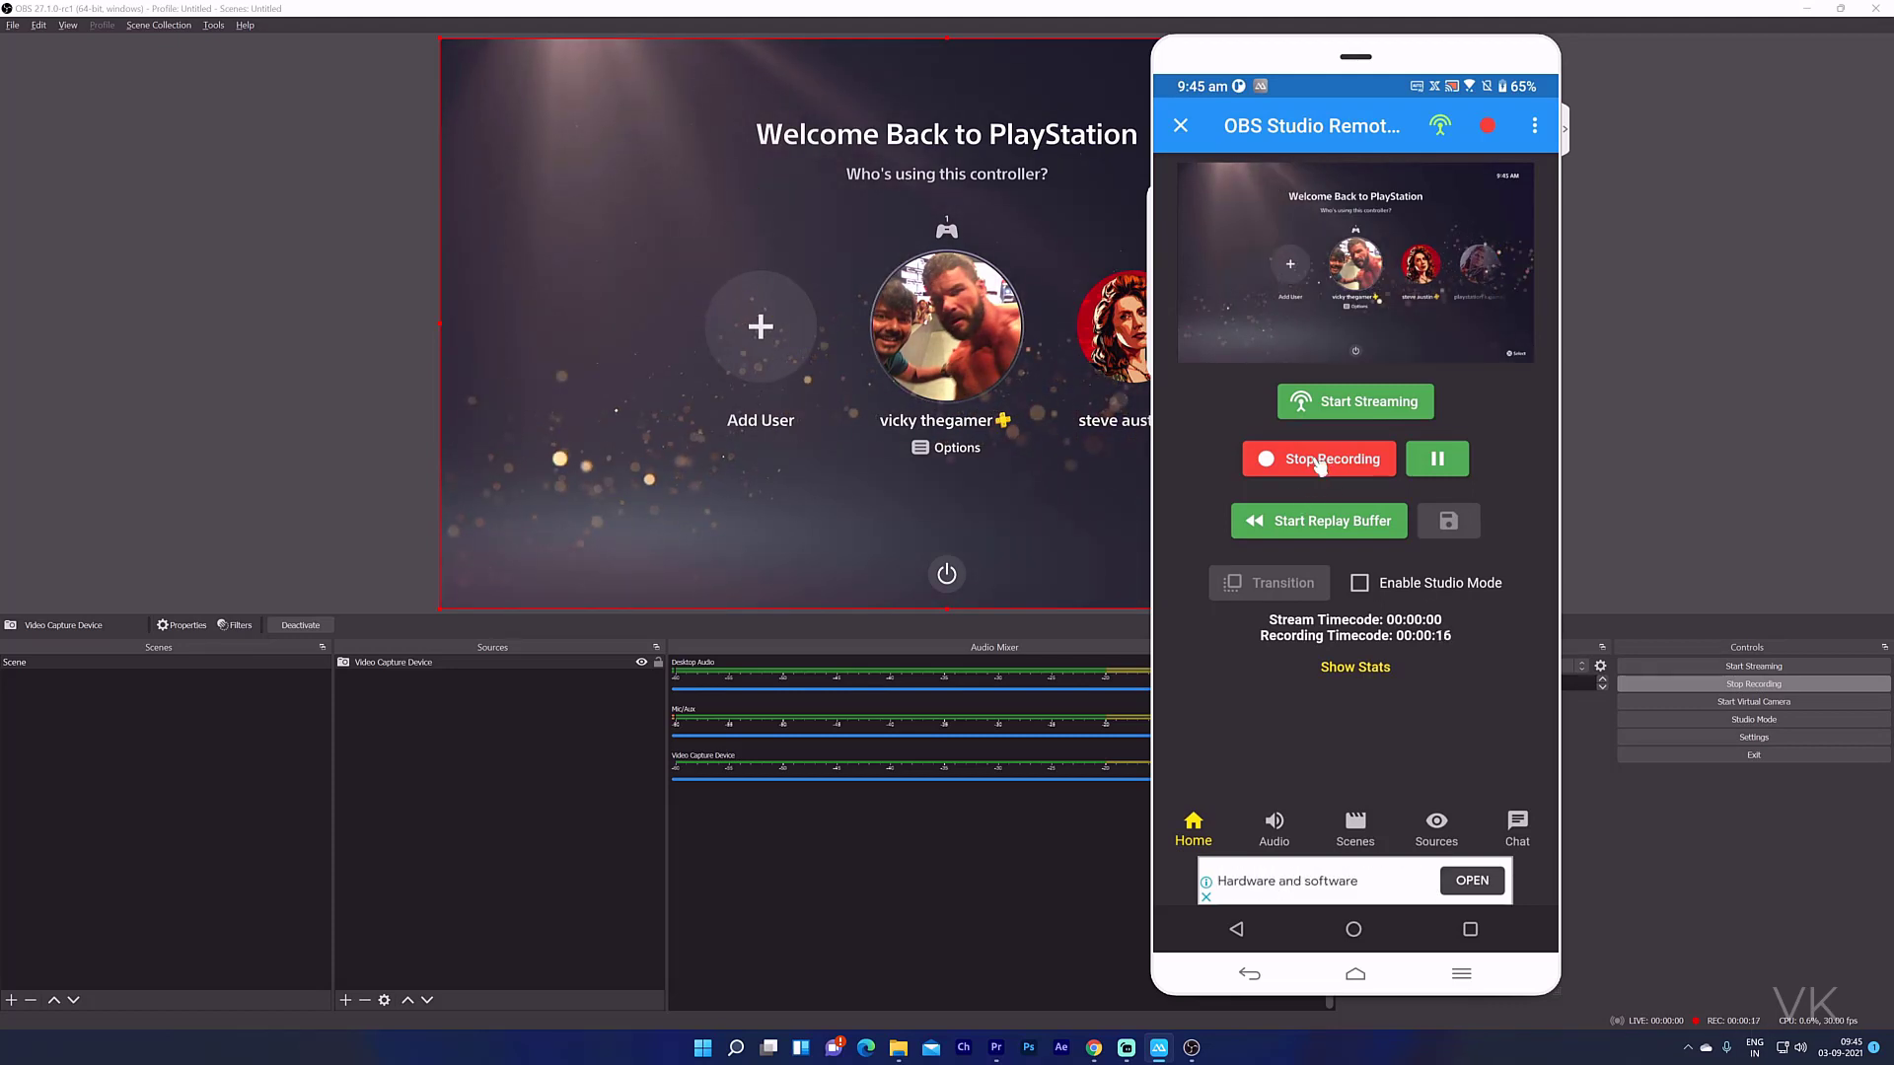
{"action": "left_click", "coordinate": [1320, 461]}
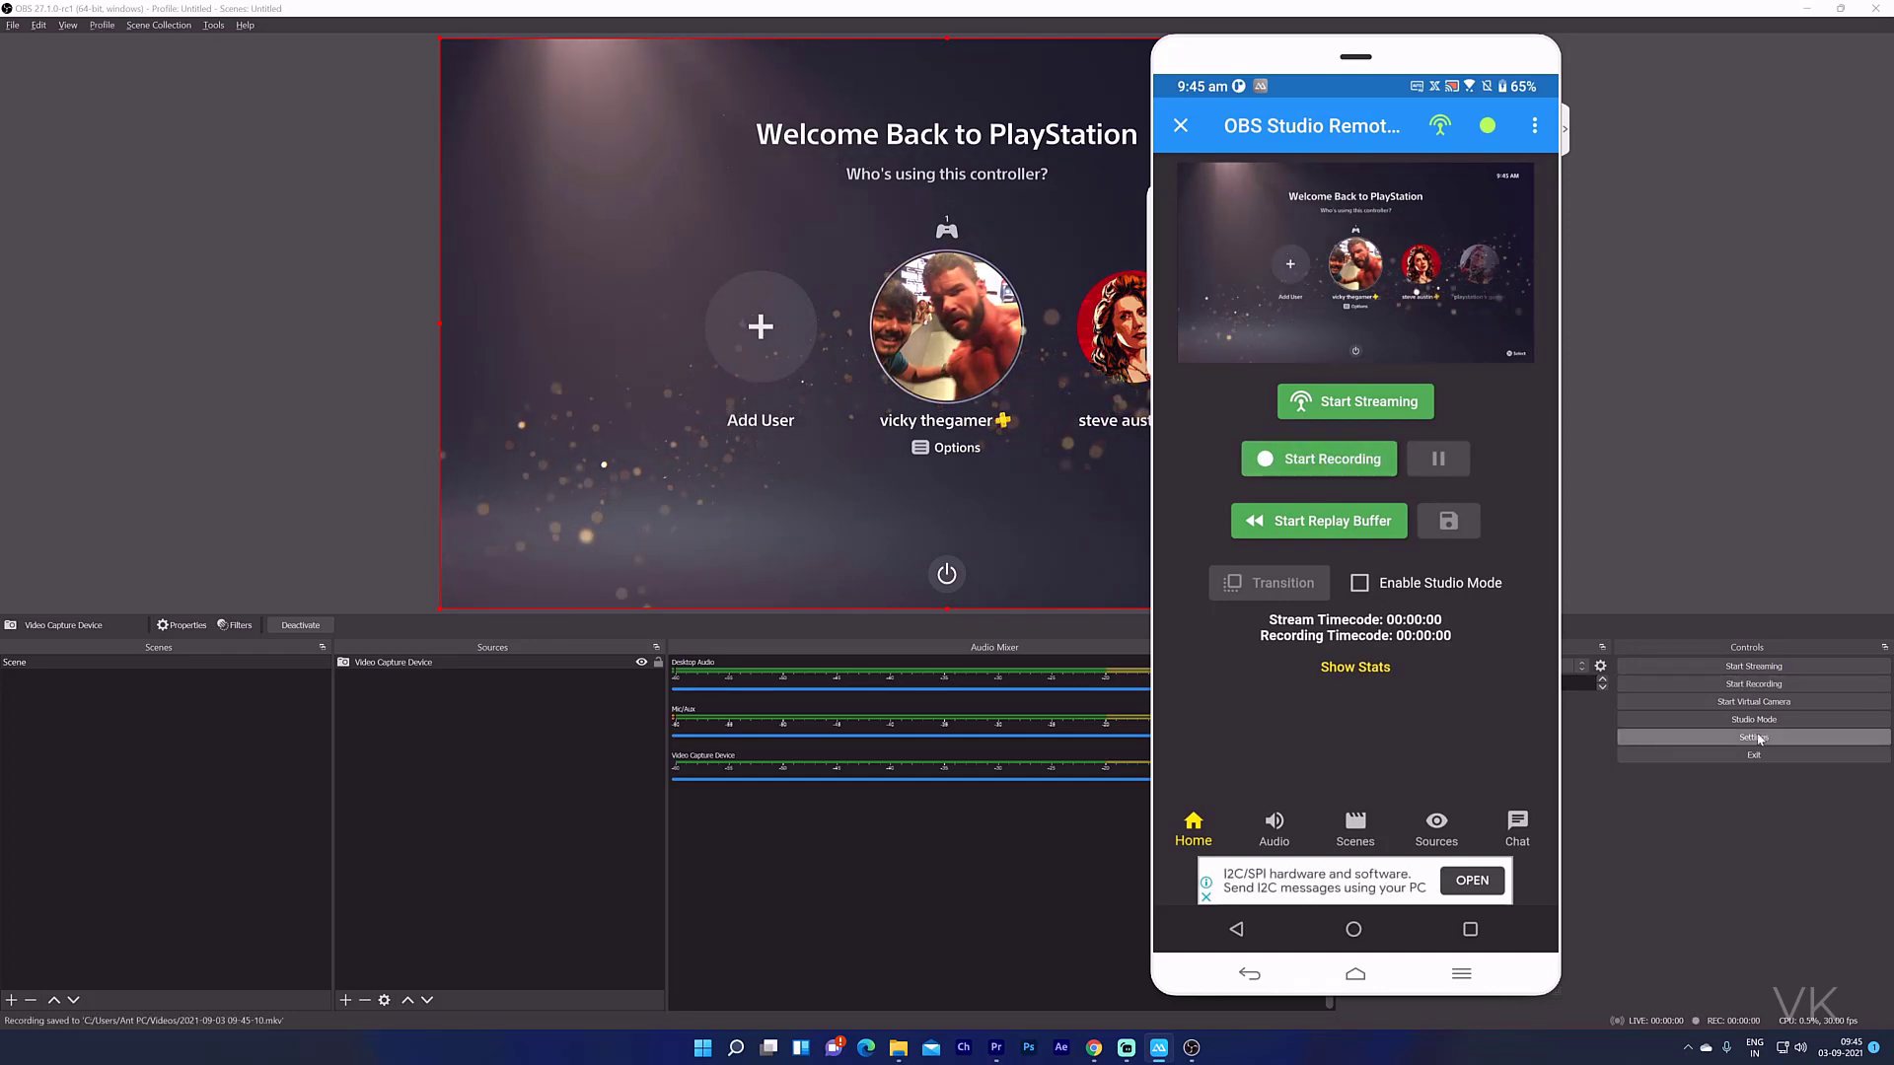
Check the recording in the Videos folder, attempt streaming from StreamControl, and dismiss the Failed to connect error.
{"action": "left_click", "coordinate": [895, 1050]}
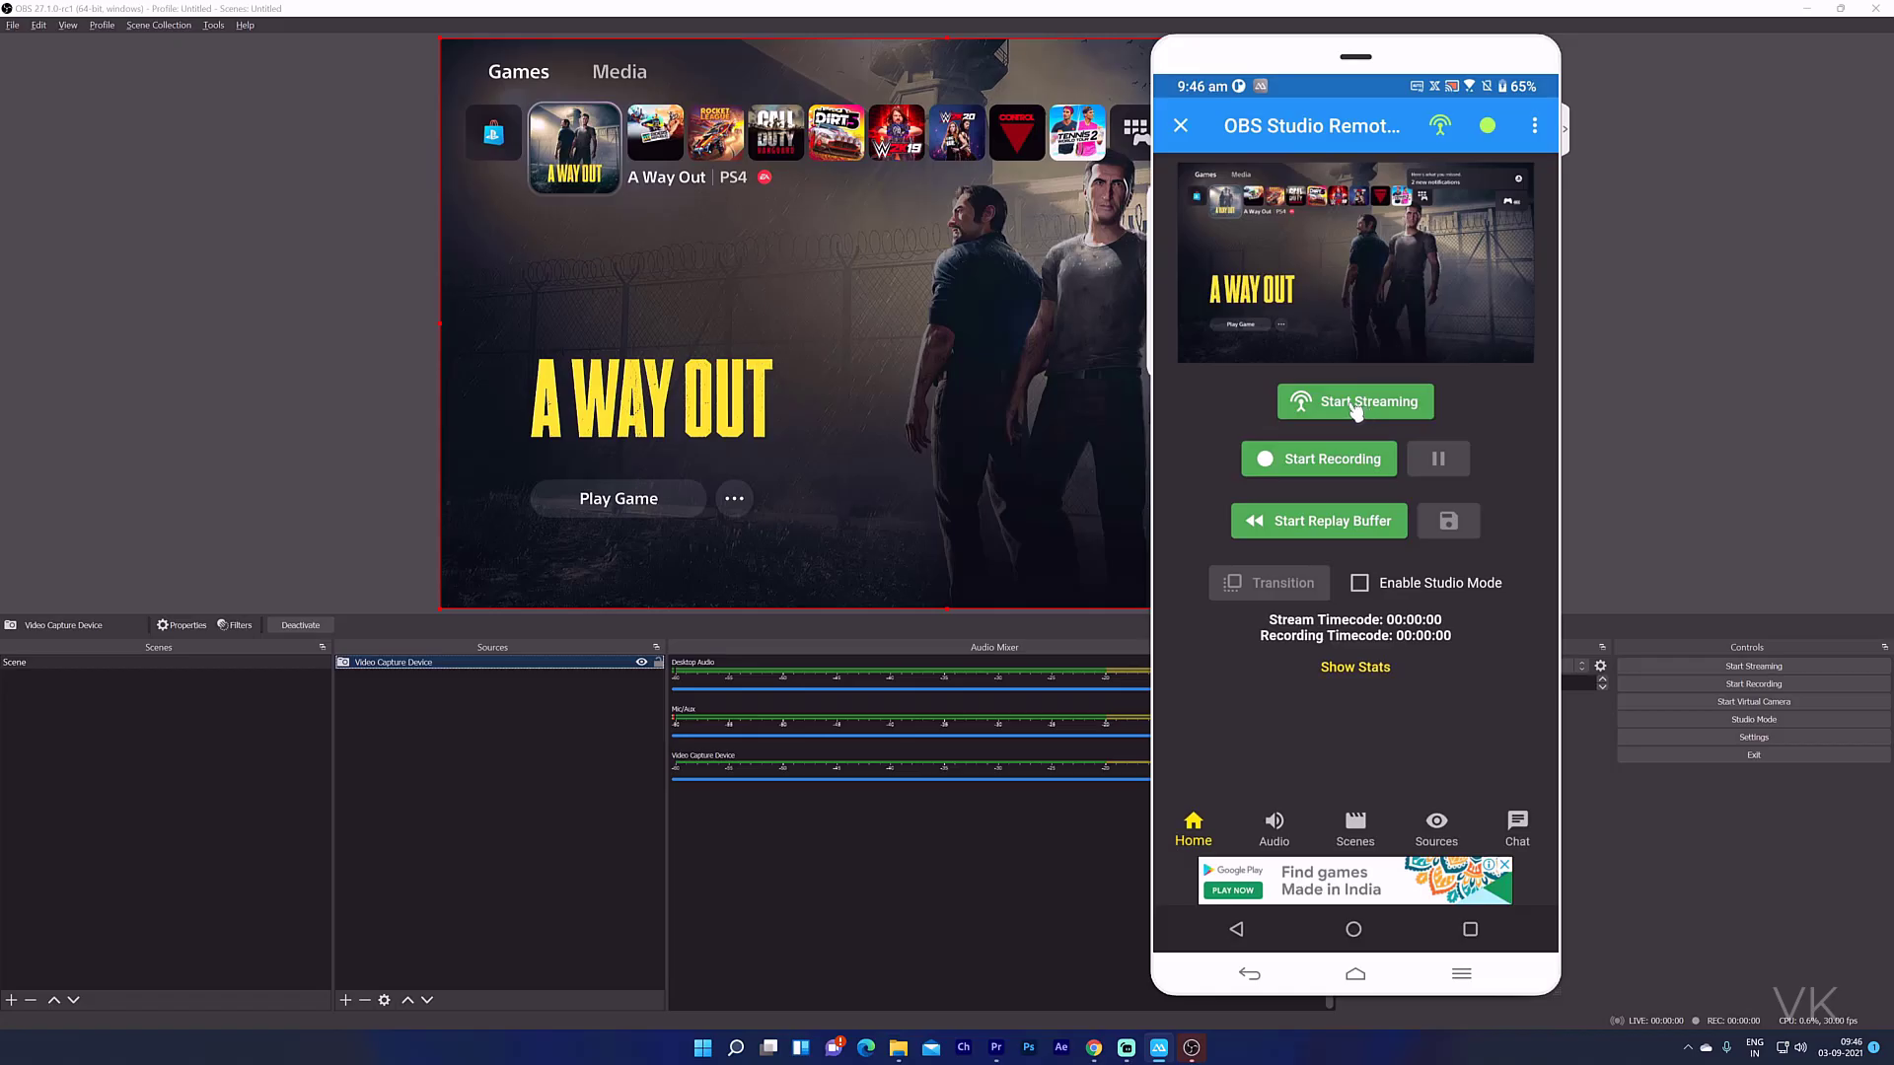
{"action": "left_click", "coordinate": [1343, 404]}
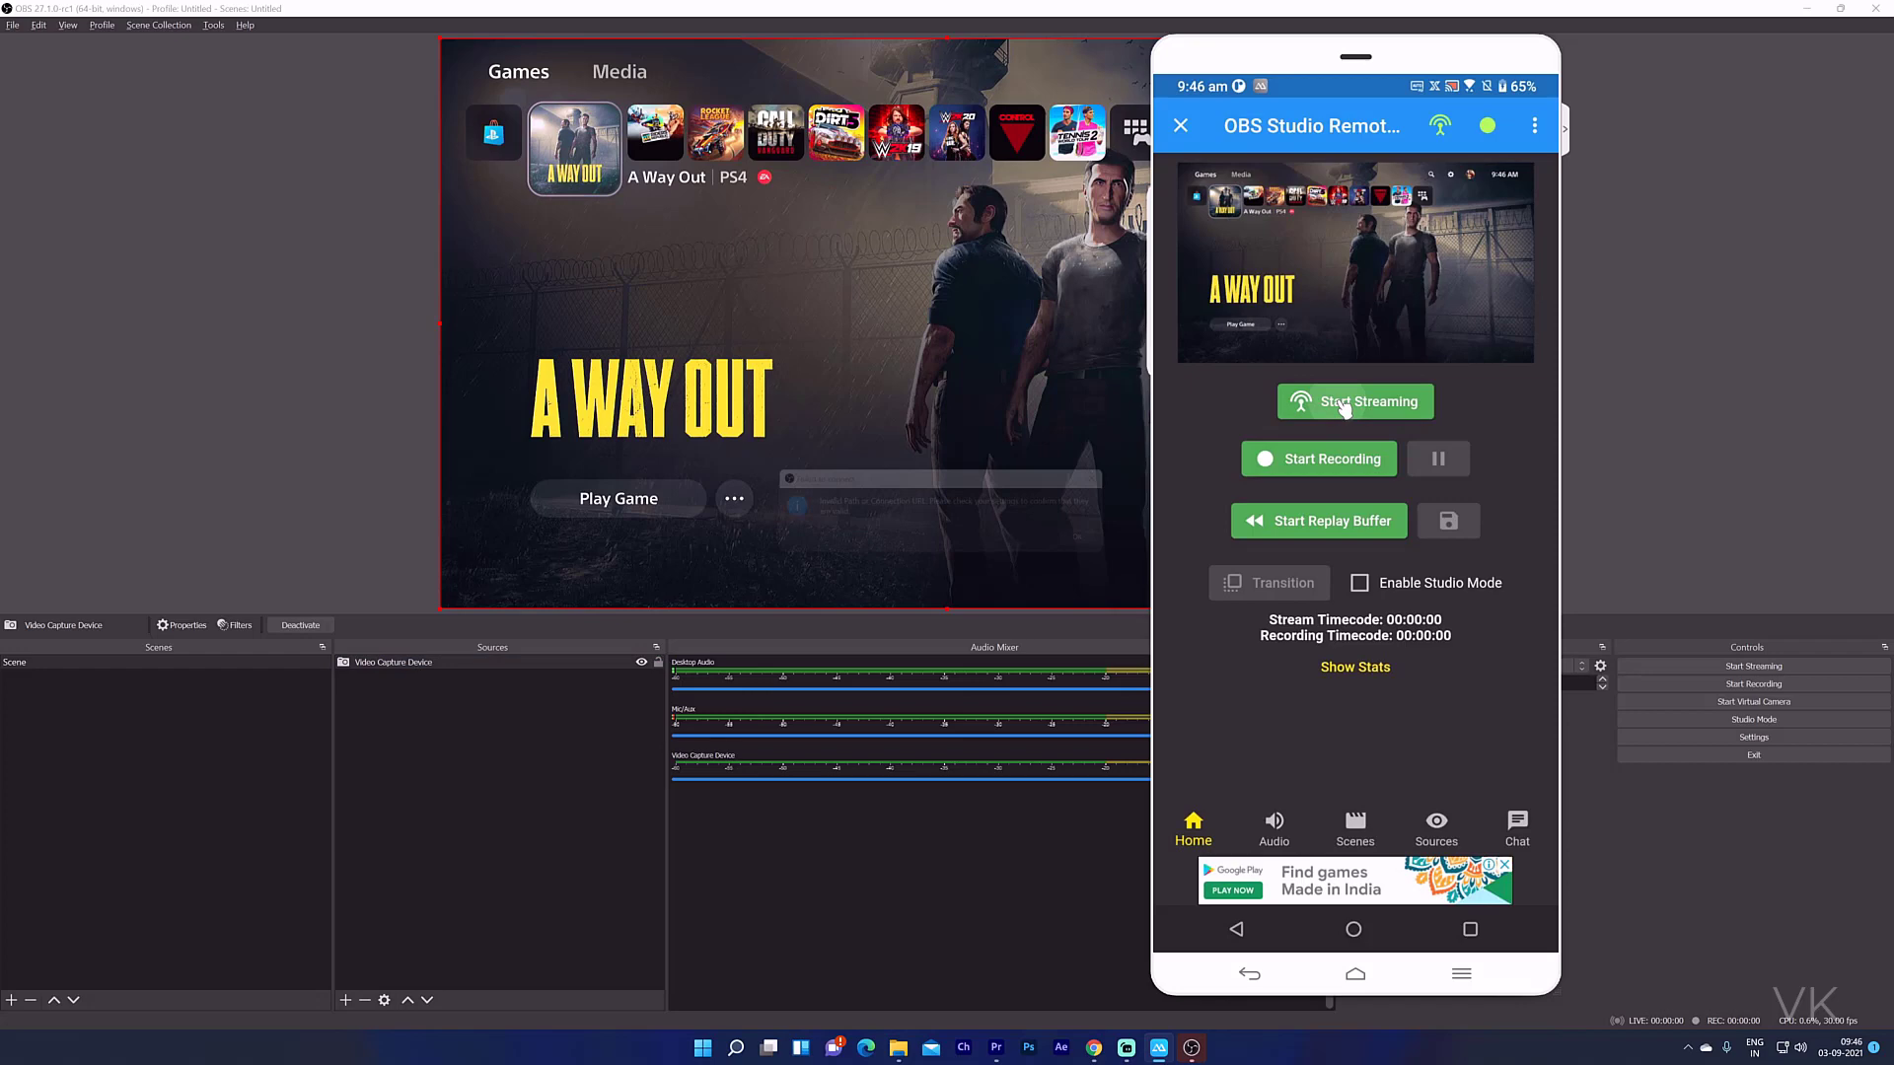
{"action": "left_click", "coordinate": [1101, 544]}
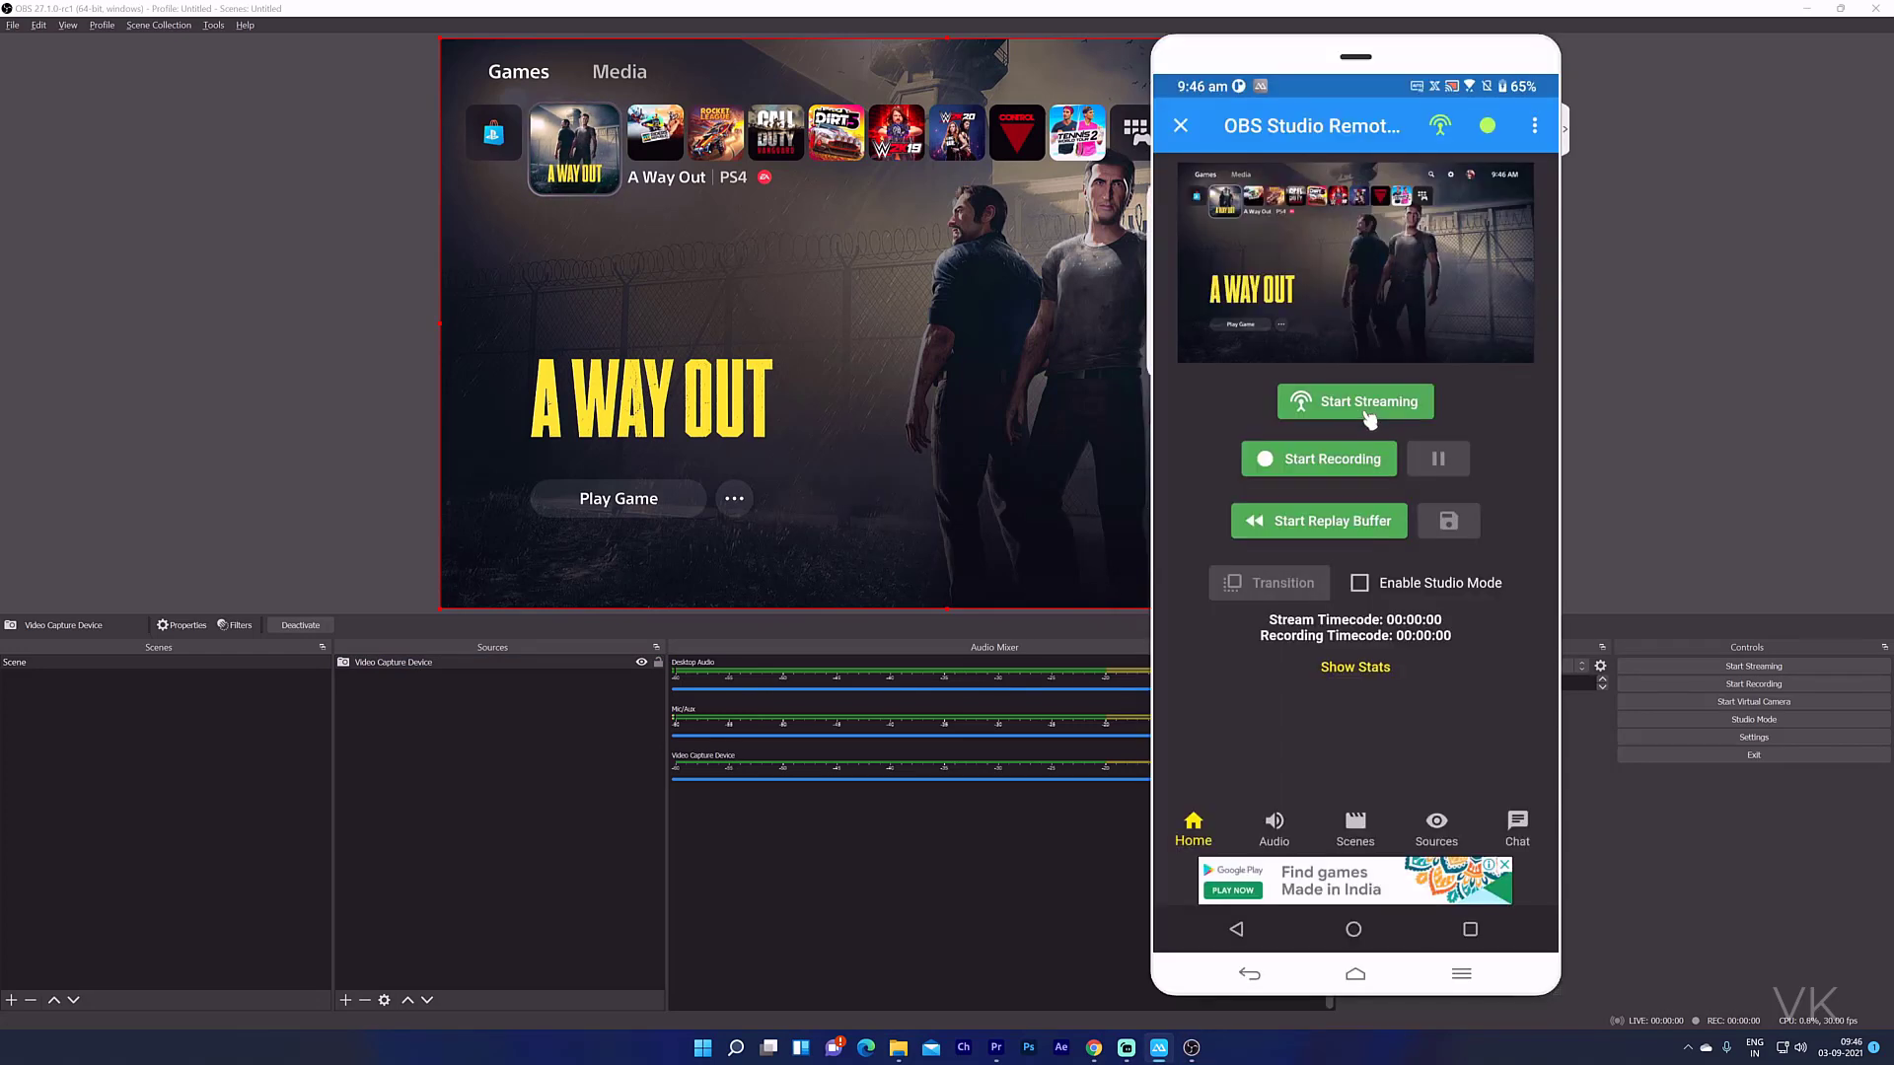